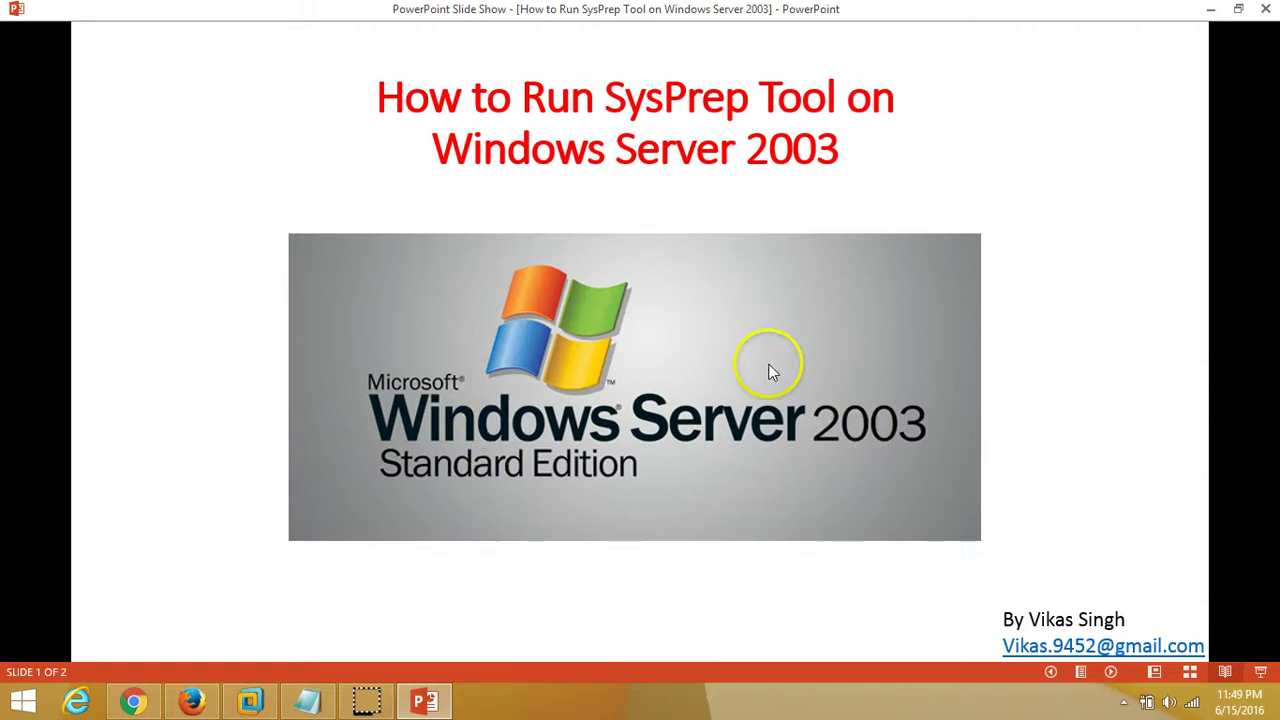
left_click(250, 700)
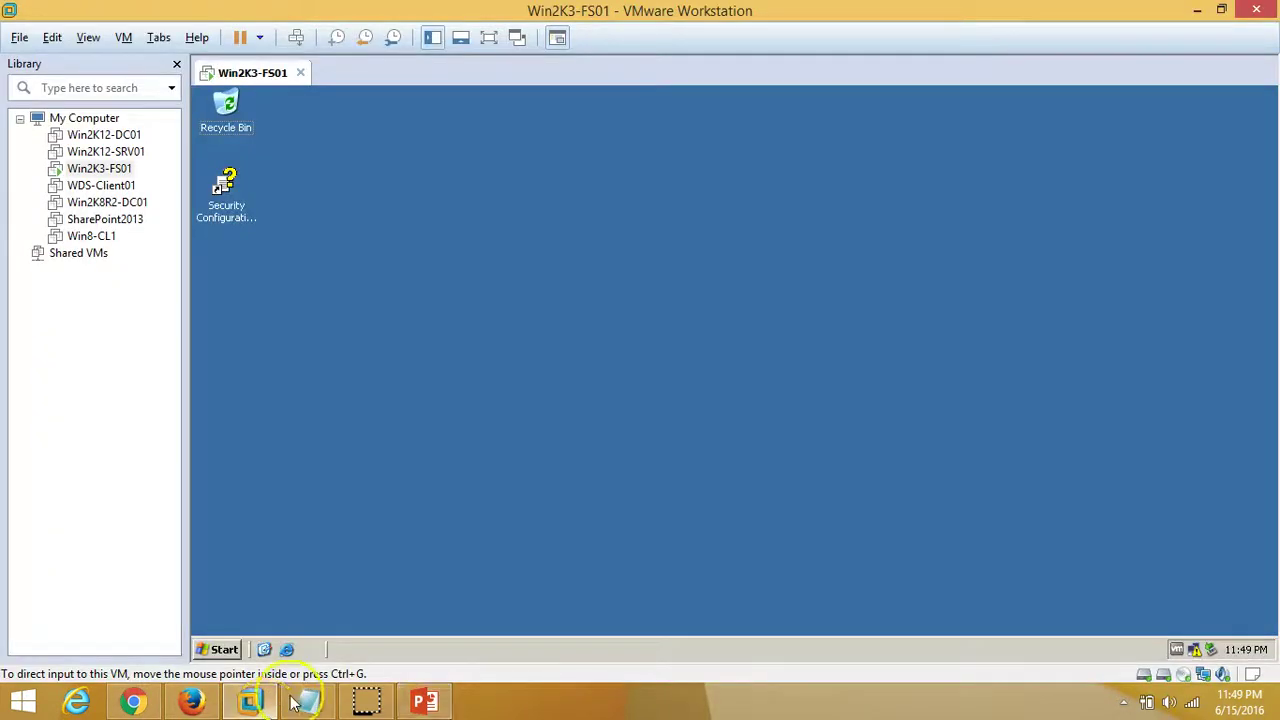
right_click(419, 339)
left_click(471, 336)
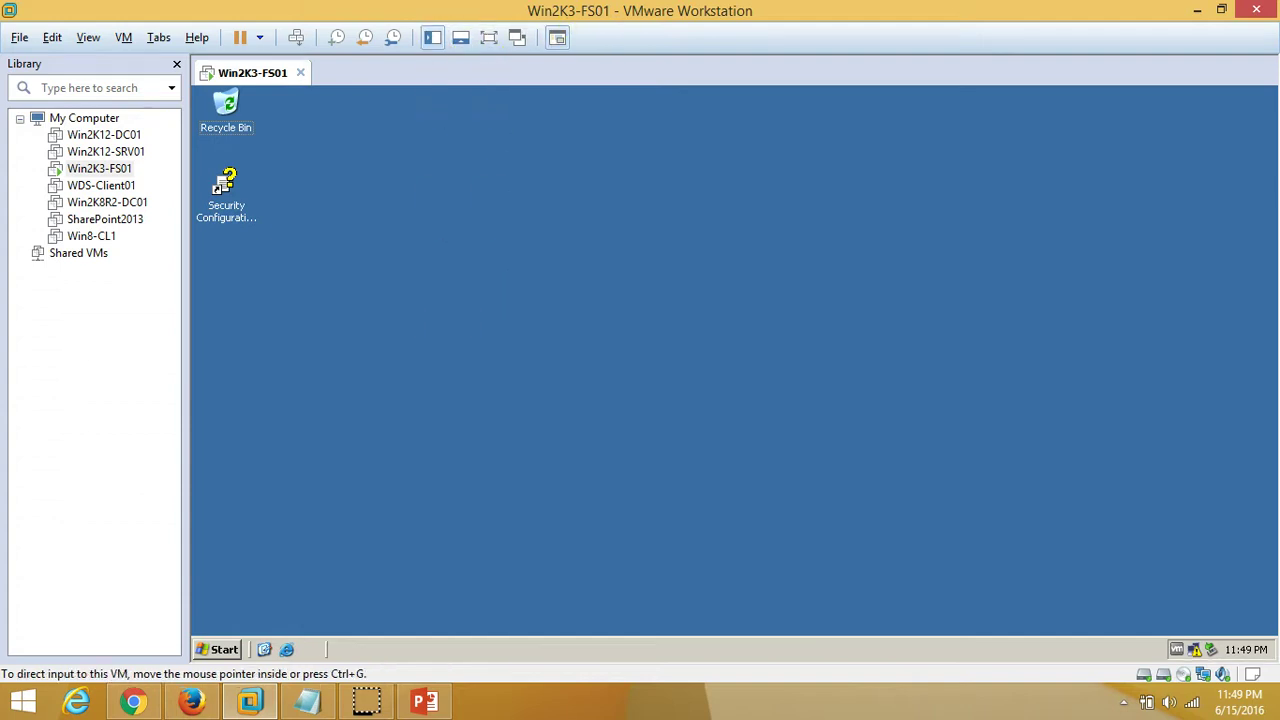
left_click(217, 650)
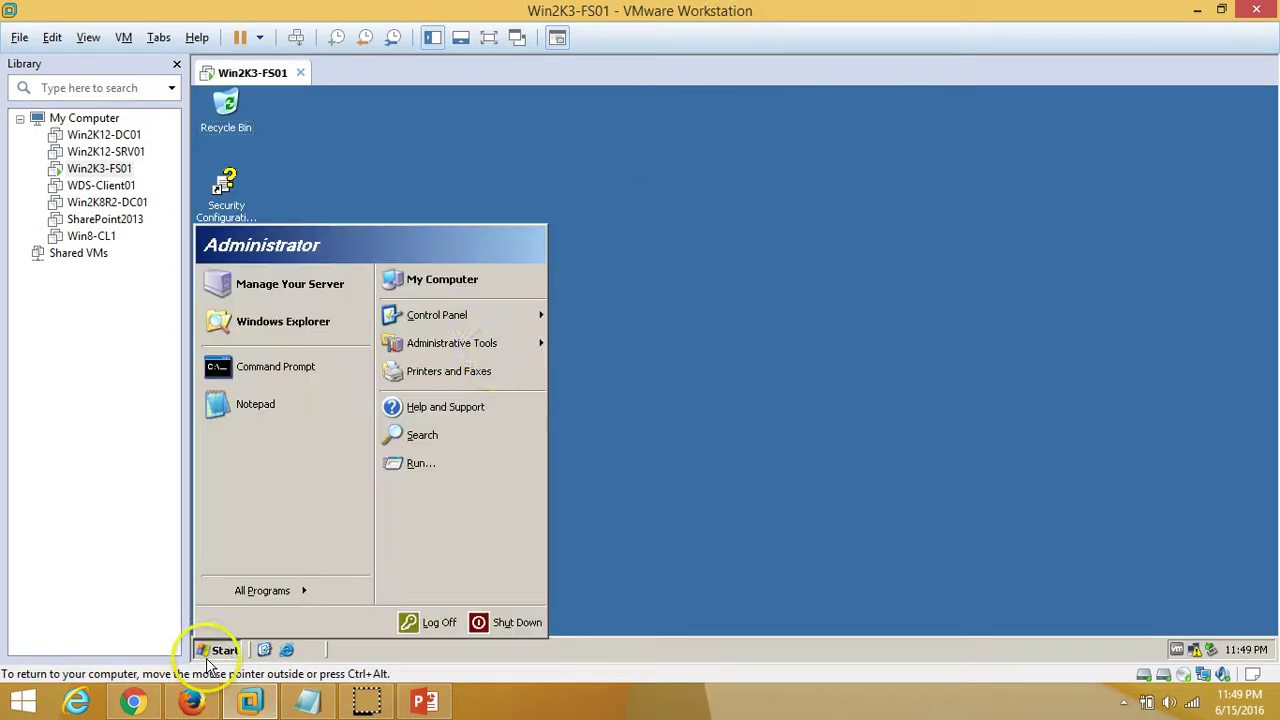
right_click(459, 292)
left_click(520, 449)
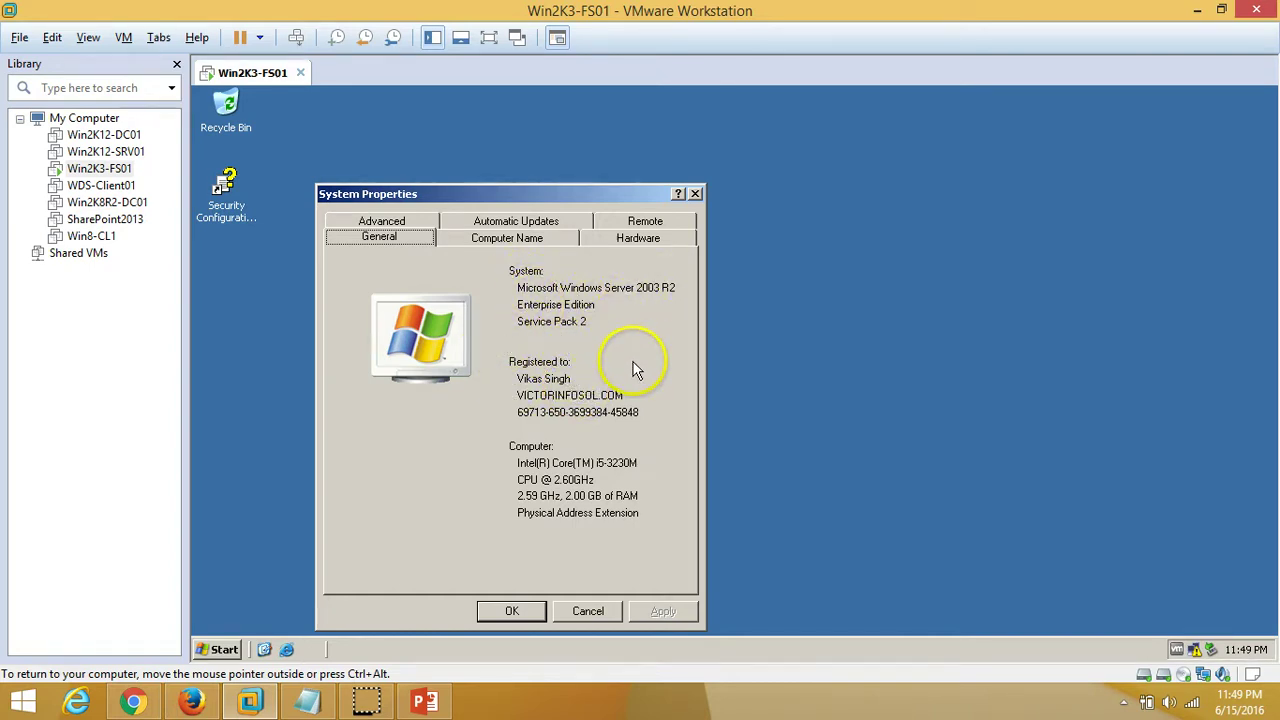
left_click(587, 611)
right_click(524, 277)
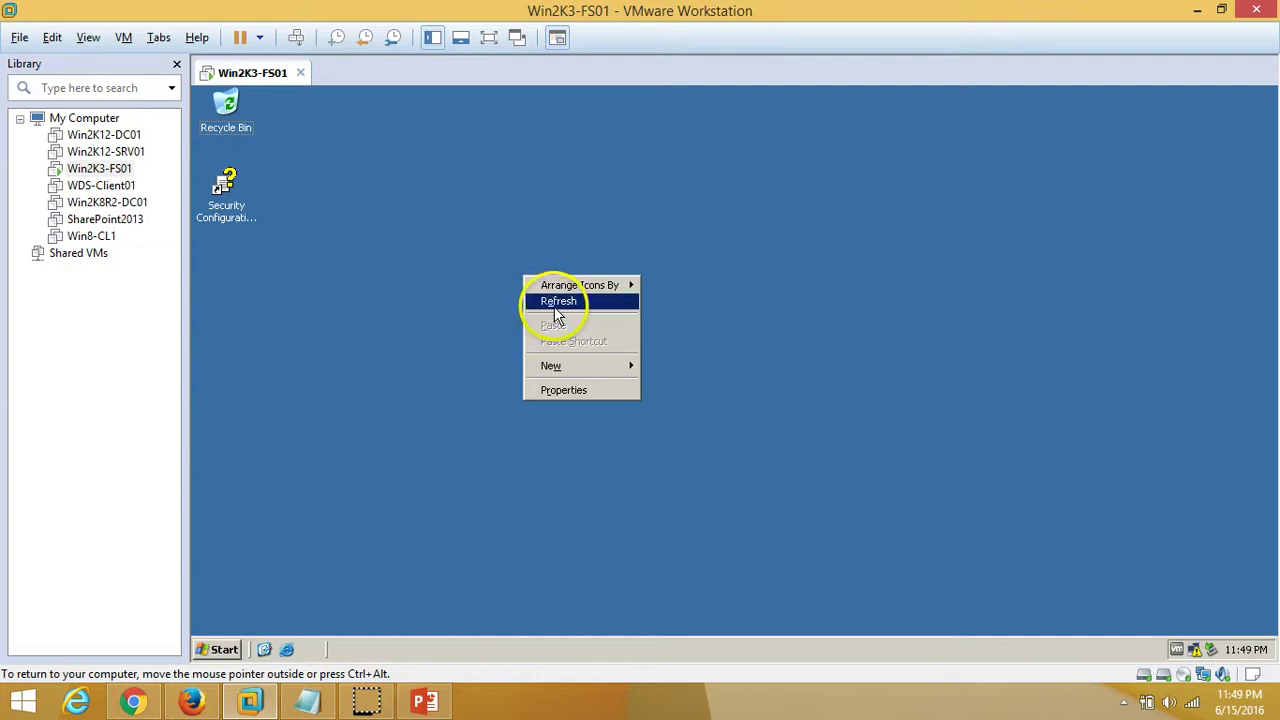
left_click(556, 303)
right_click(441, 238)
left_click(474, 263)
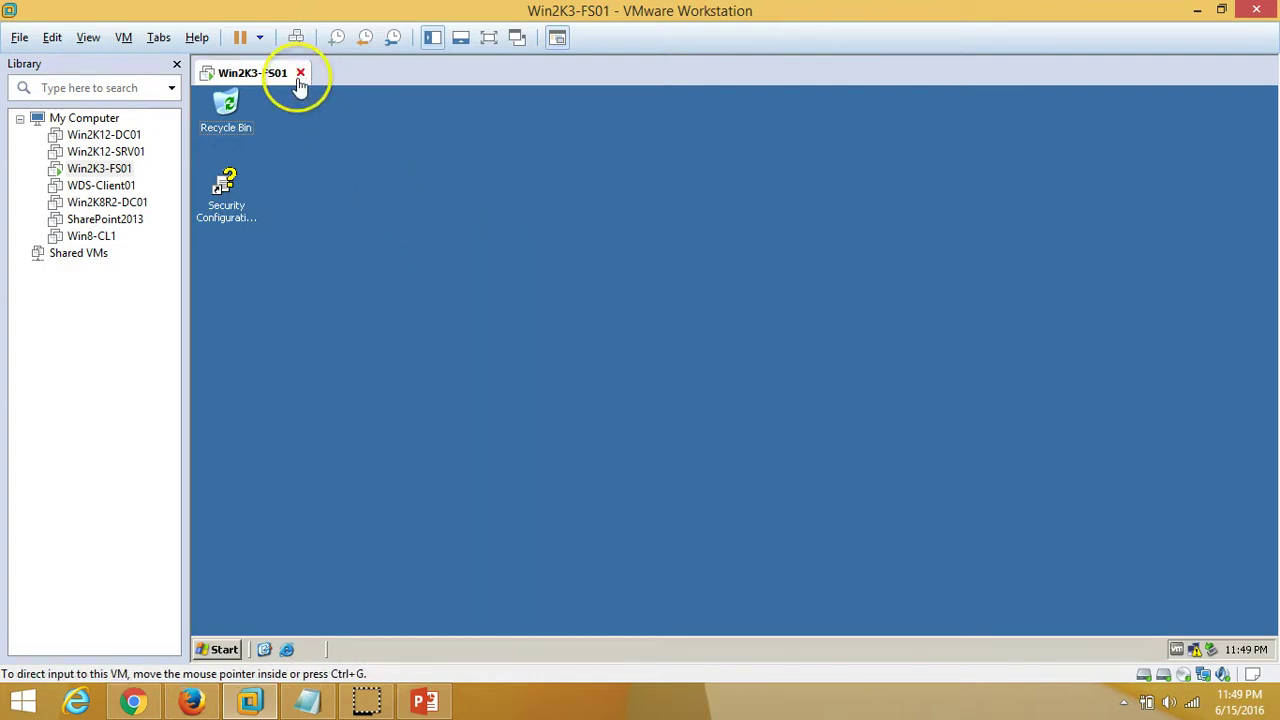
right_click(257, 77)
Point Win2K3-FS01's CD/DVD drive at the Enterprise SP2 R2 x86 ISO in F:\ISO\Windows Server 2003
left_click(289, 320)
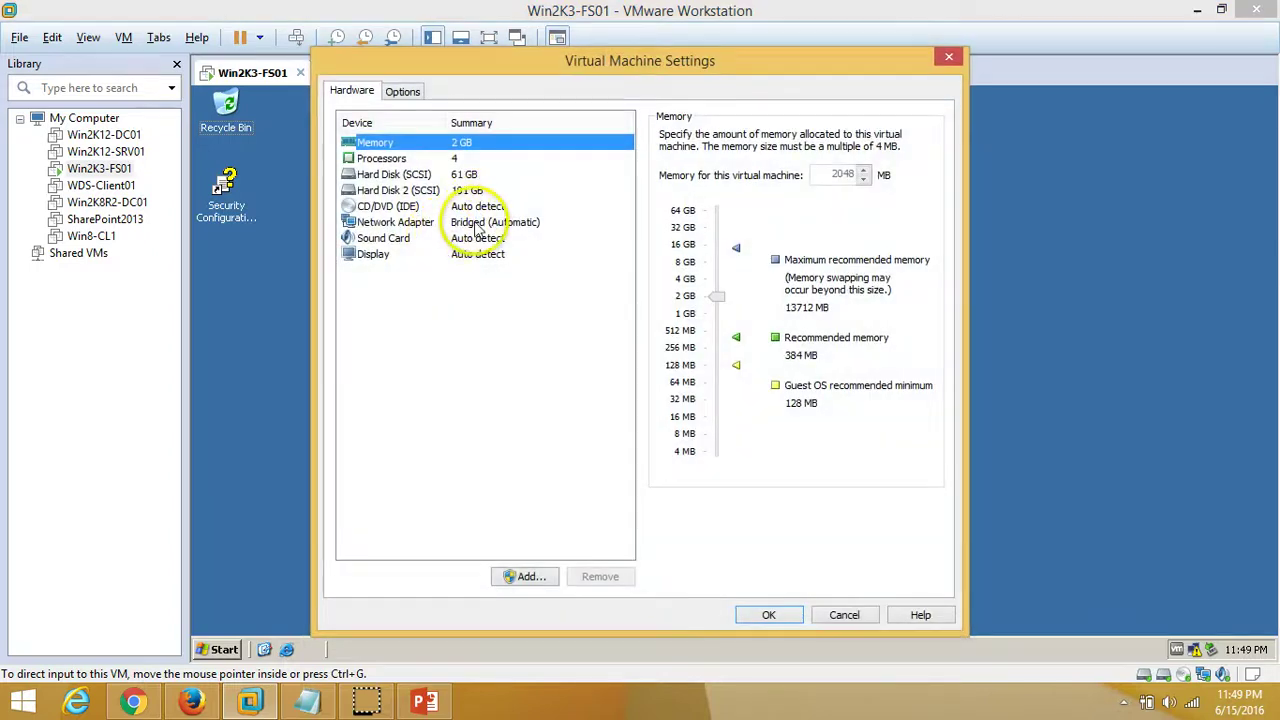
left_click(478, 224)
left_click(482, 207)
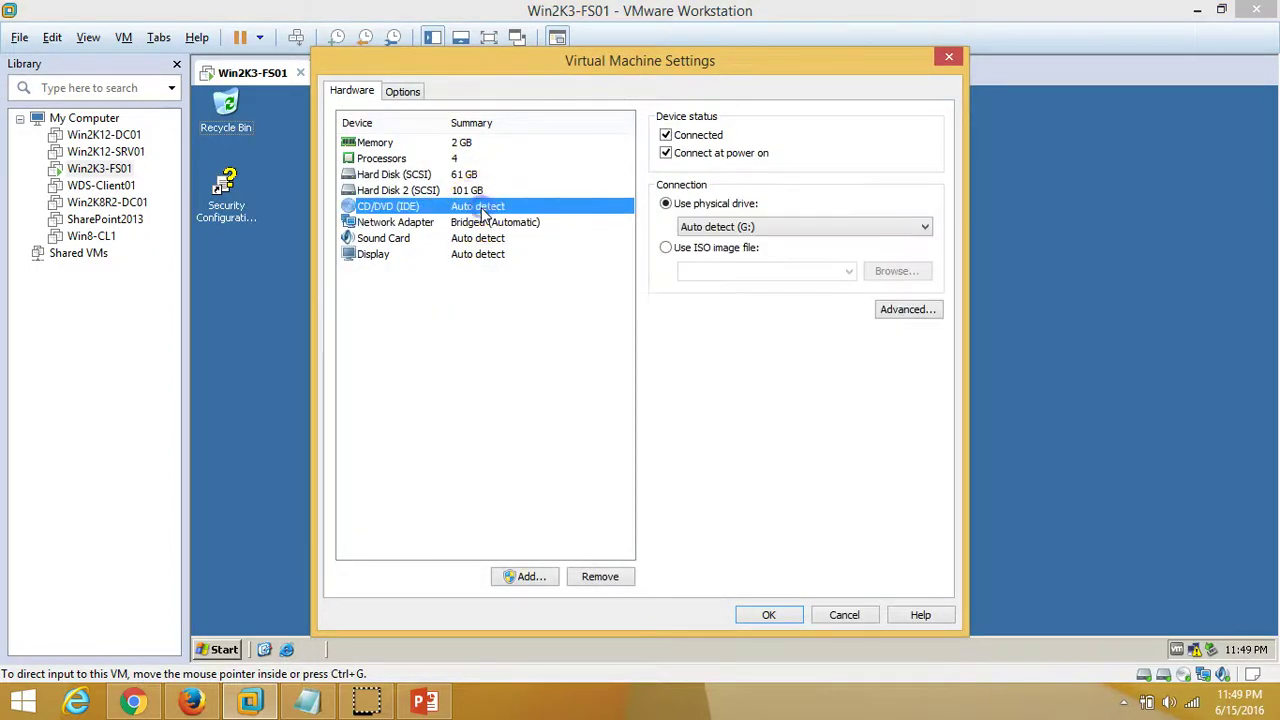
left_click(666, 247)
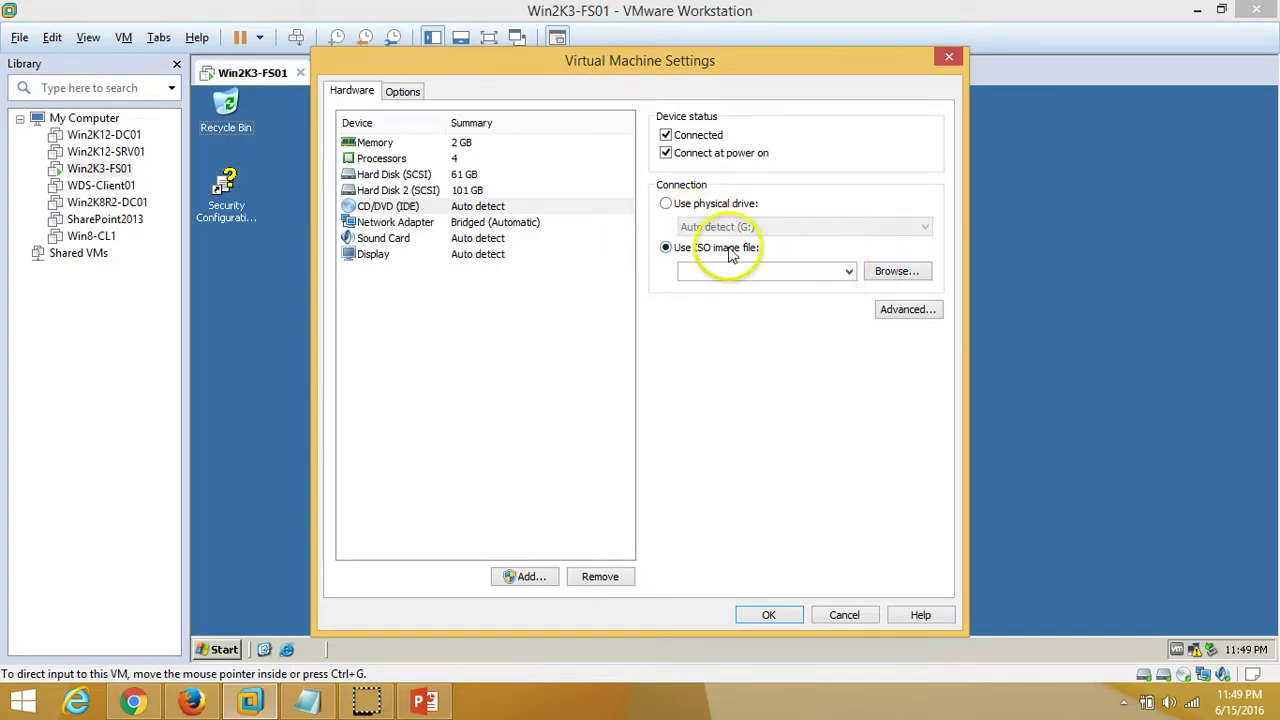
left_click(908, 274)
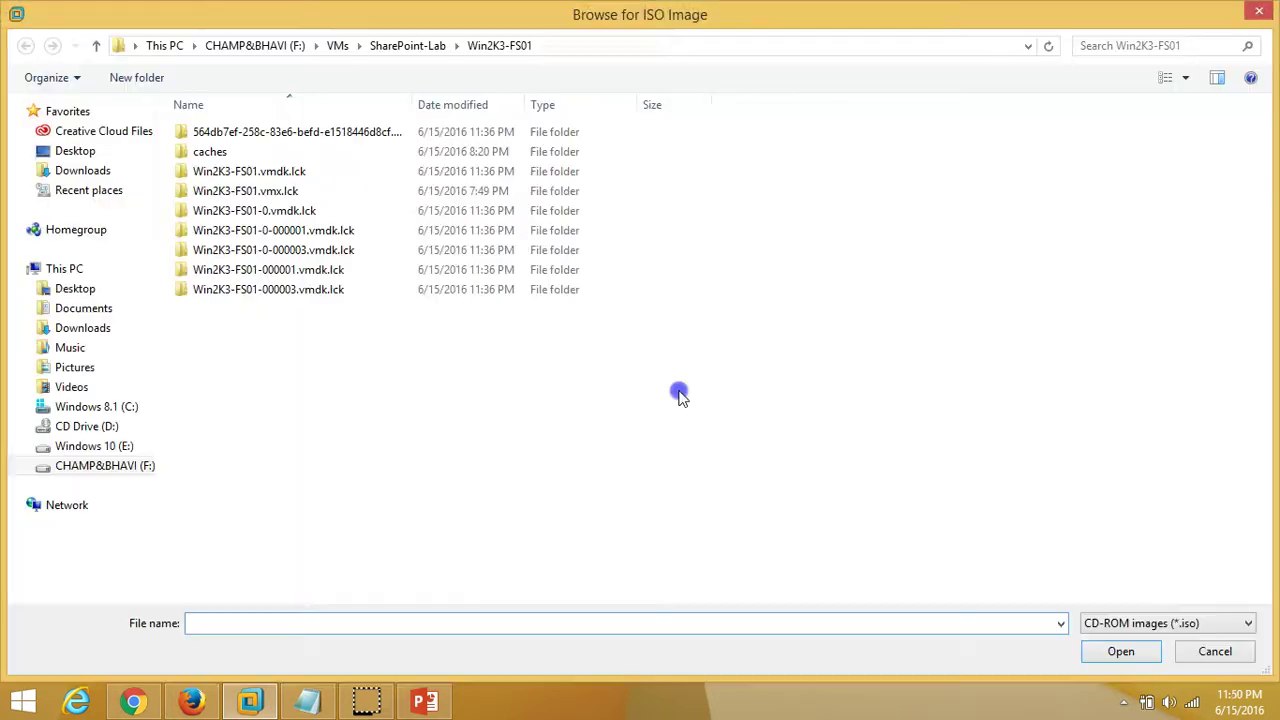
left_click(252, 46)
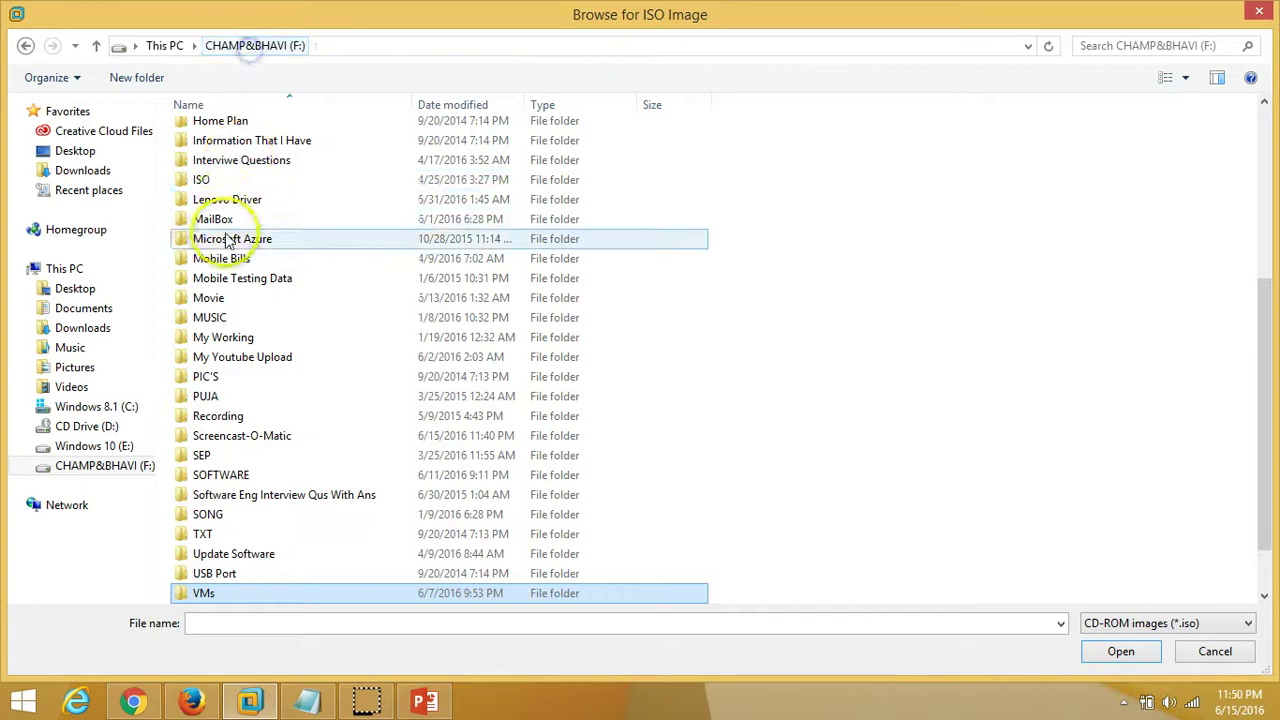
double_click(226, 180)
double_click(285, 349)
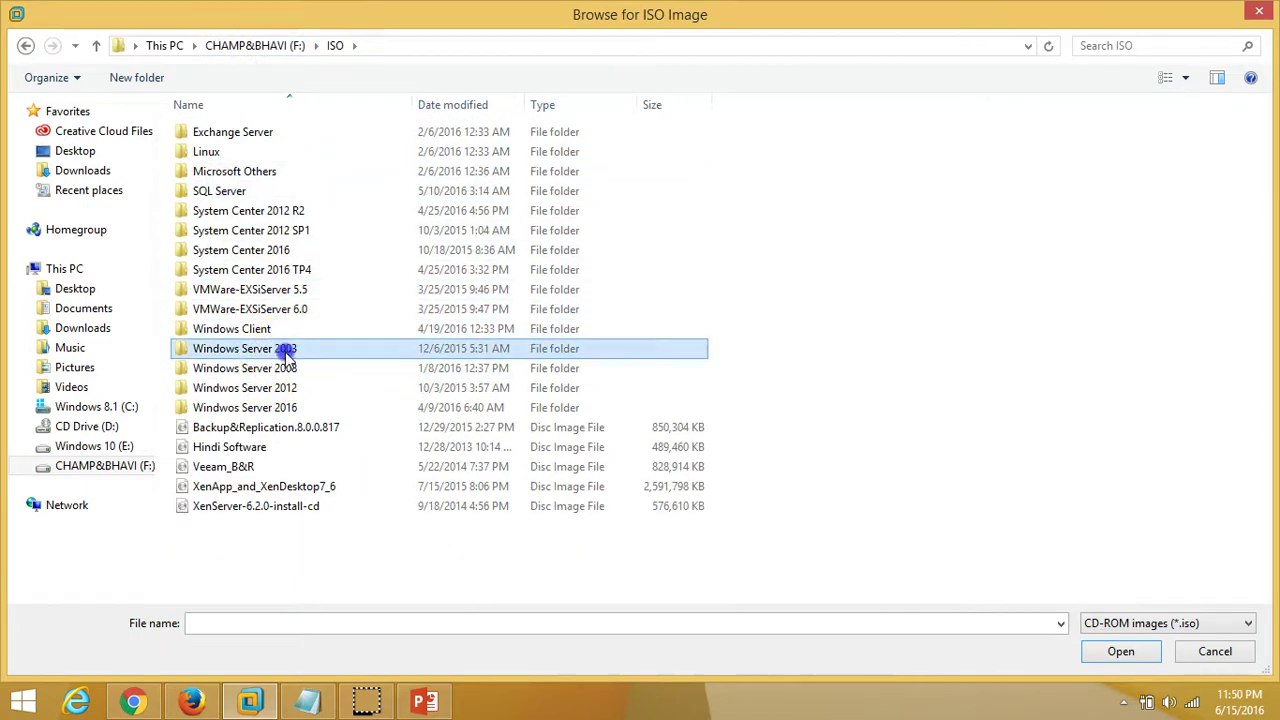
left_click(313, 152)
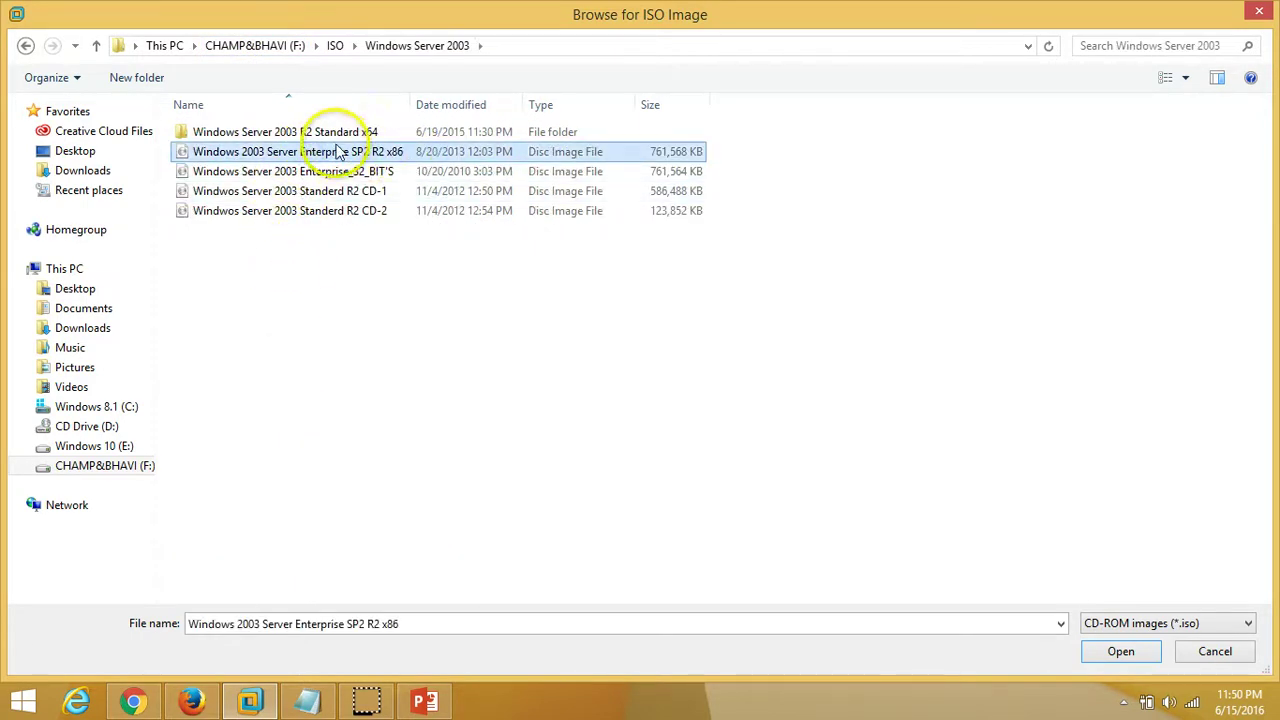
left_click(1112, 648)
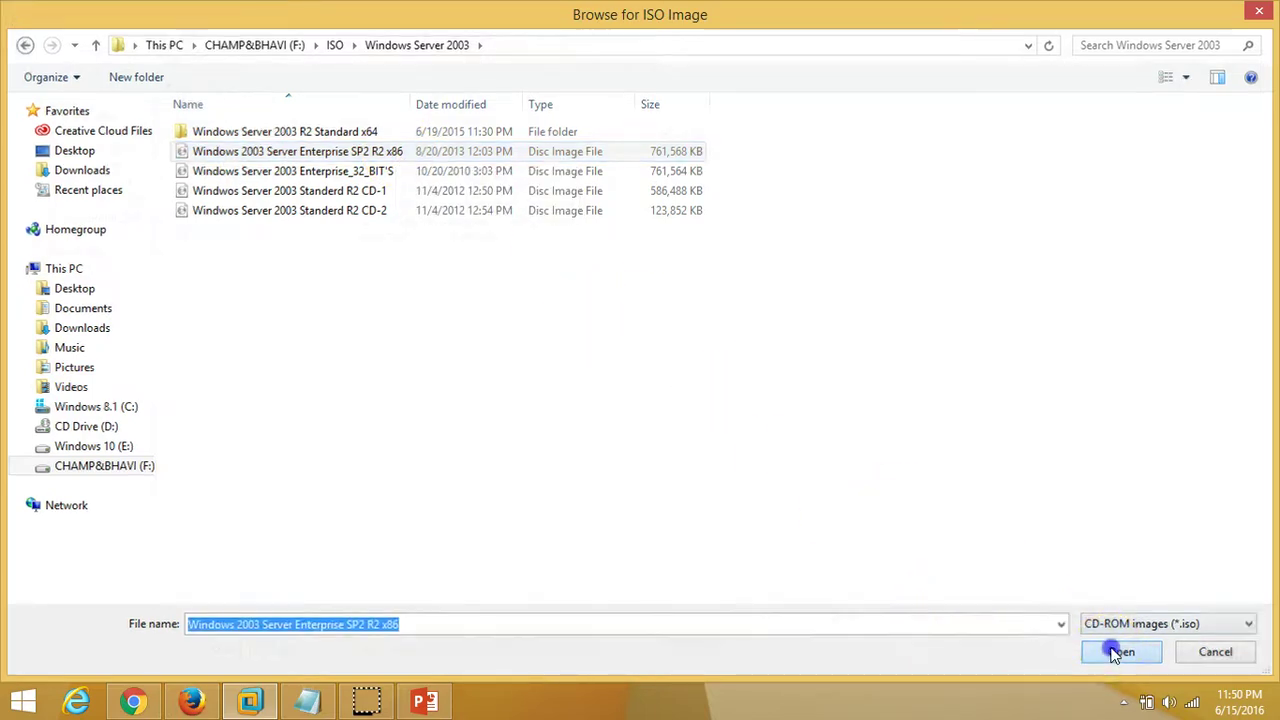
left_click(790, 617)
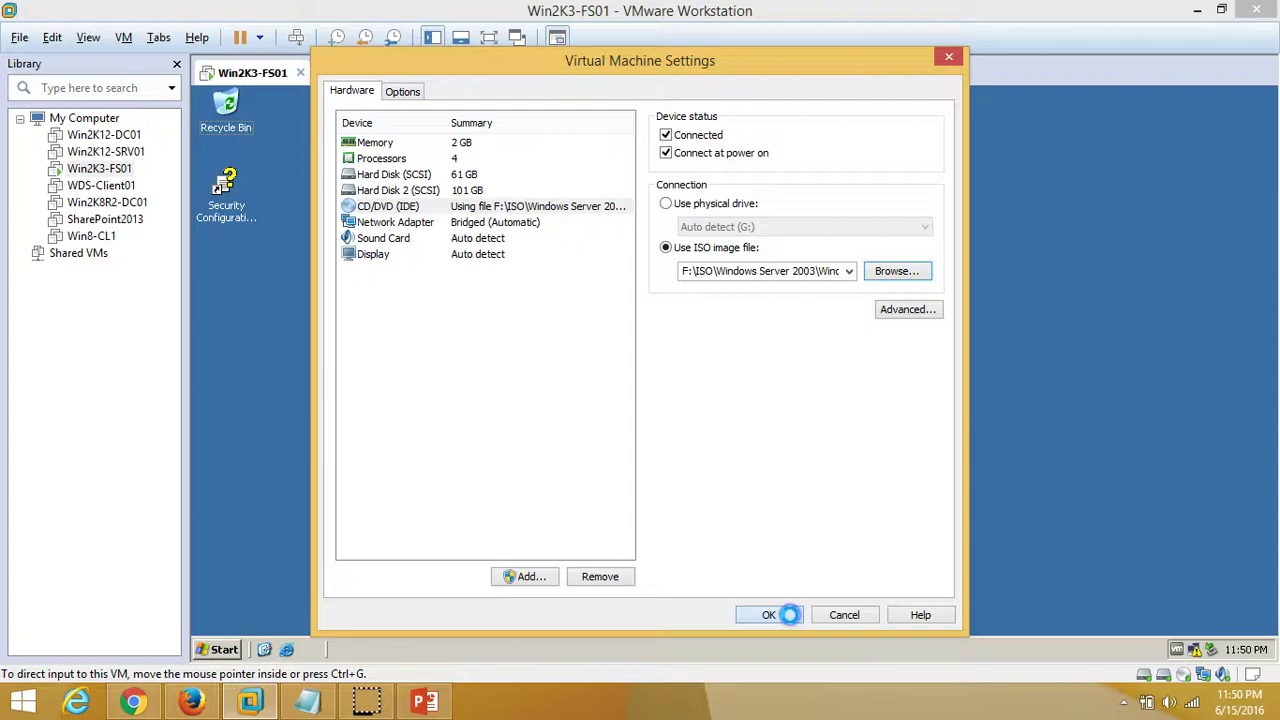
Refresh the guest desktop and close the Windows Server 2003 autorun window
right_click(556, 320)
left_click(548, 345)
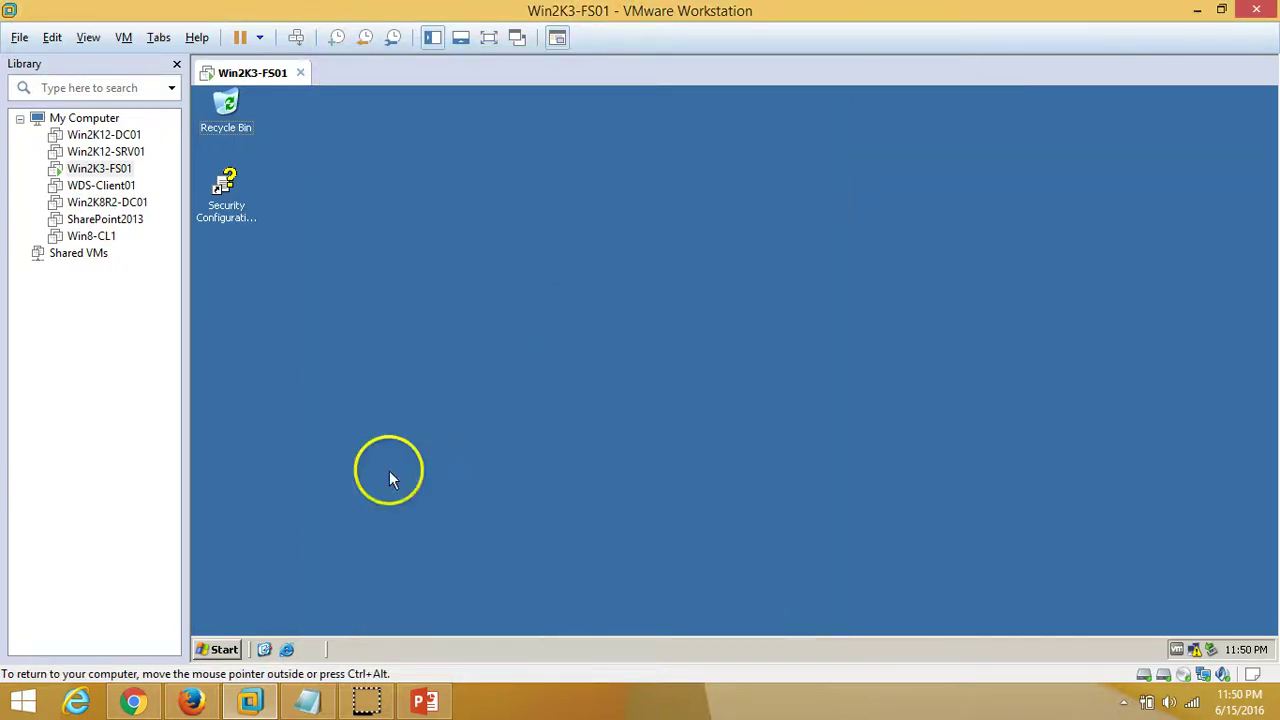
left_click(218, 652)
left_click(440, 597)
Browse CD drive E: to SUPPORT\TOOLS and select DEPLOYOLD.CAB
left_click(218, 650)
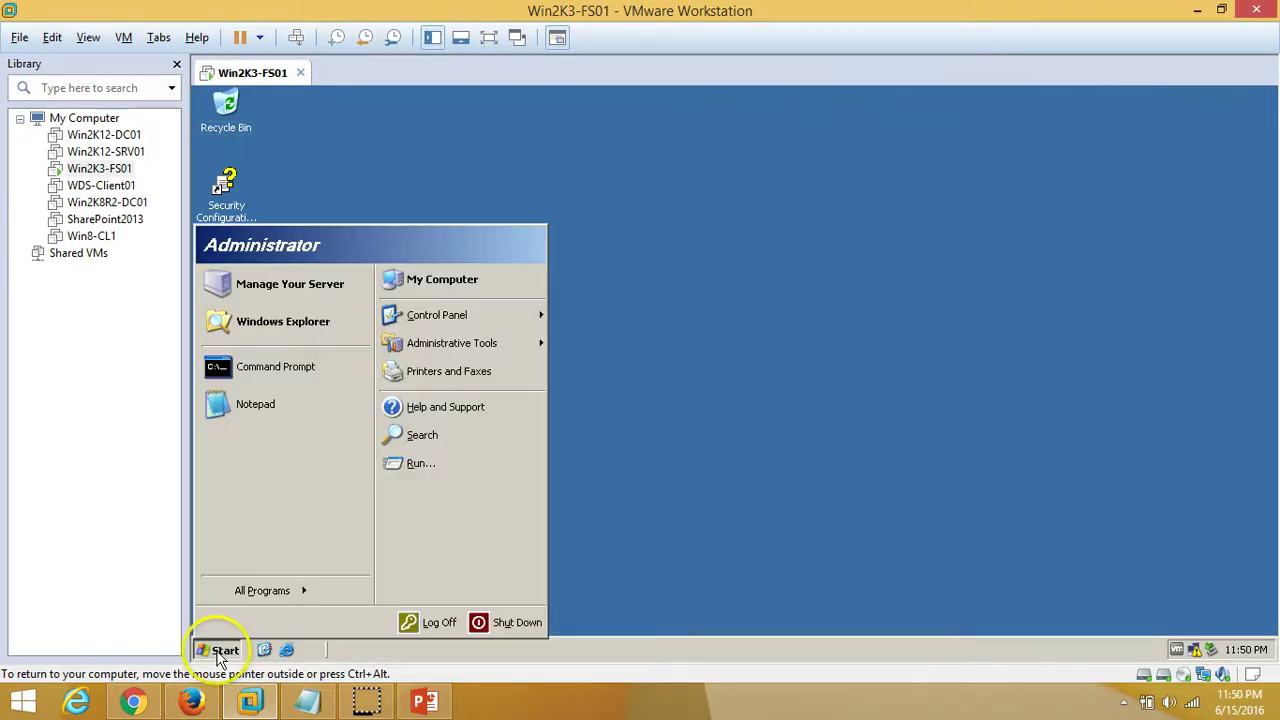
left_click(480, 283)
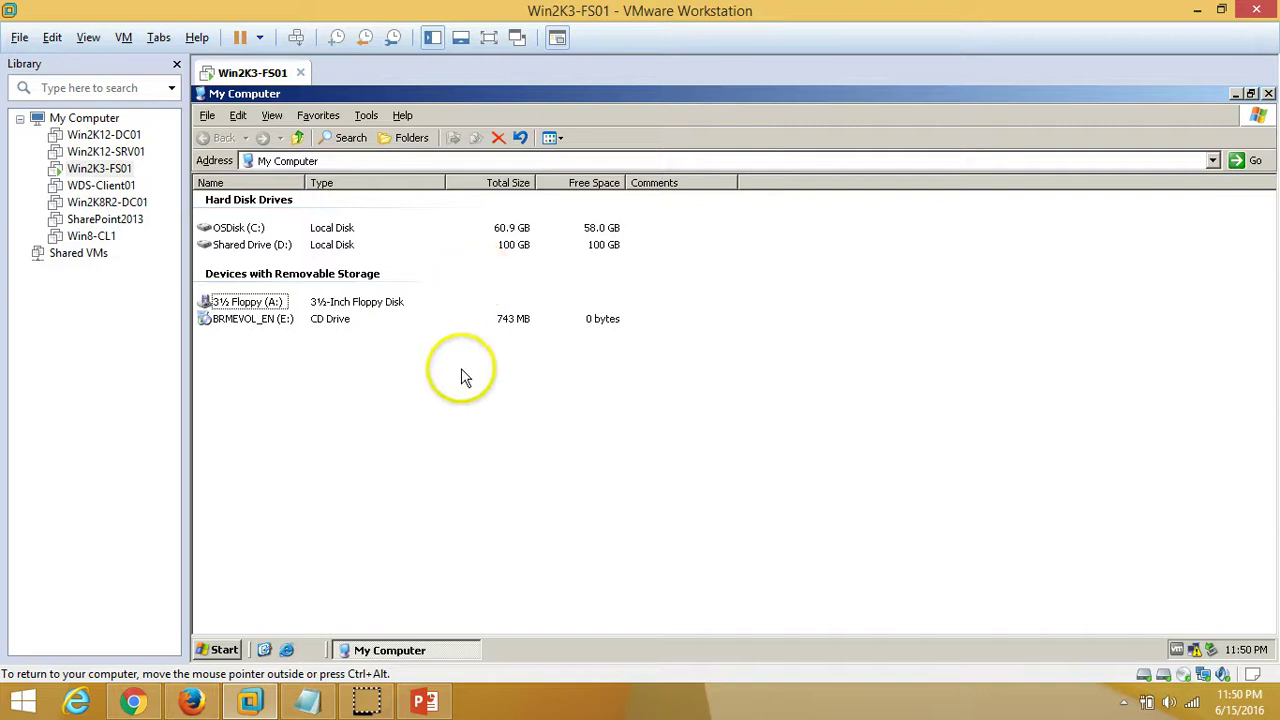
right_click(274, 320)
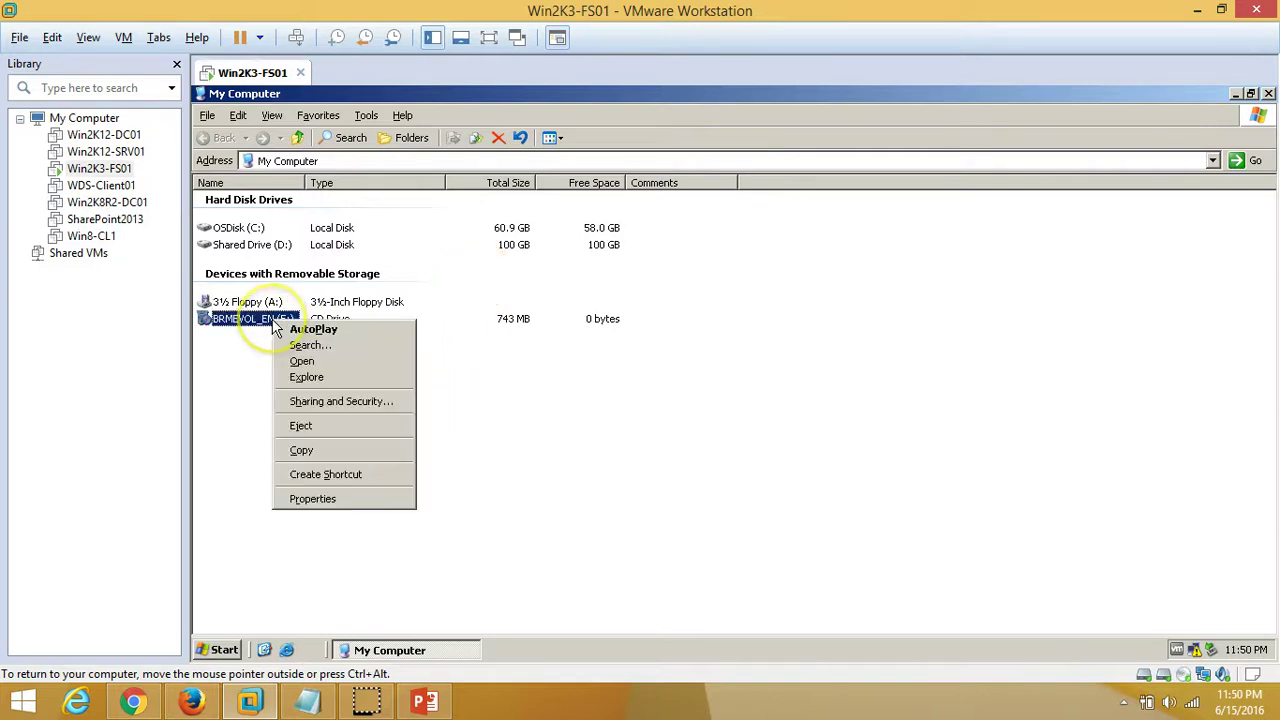
left_click(311, 363)
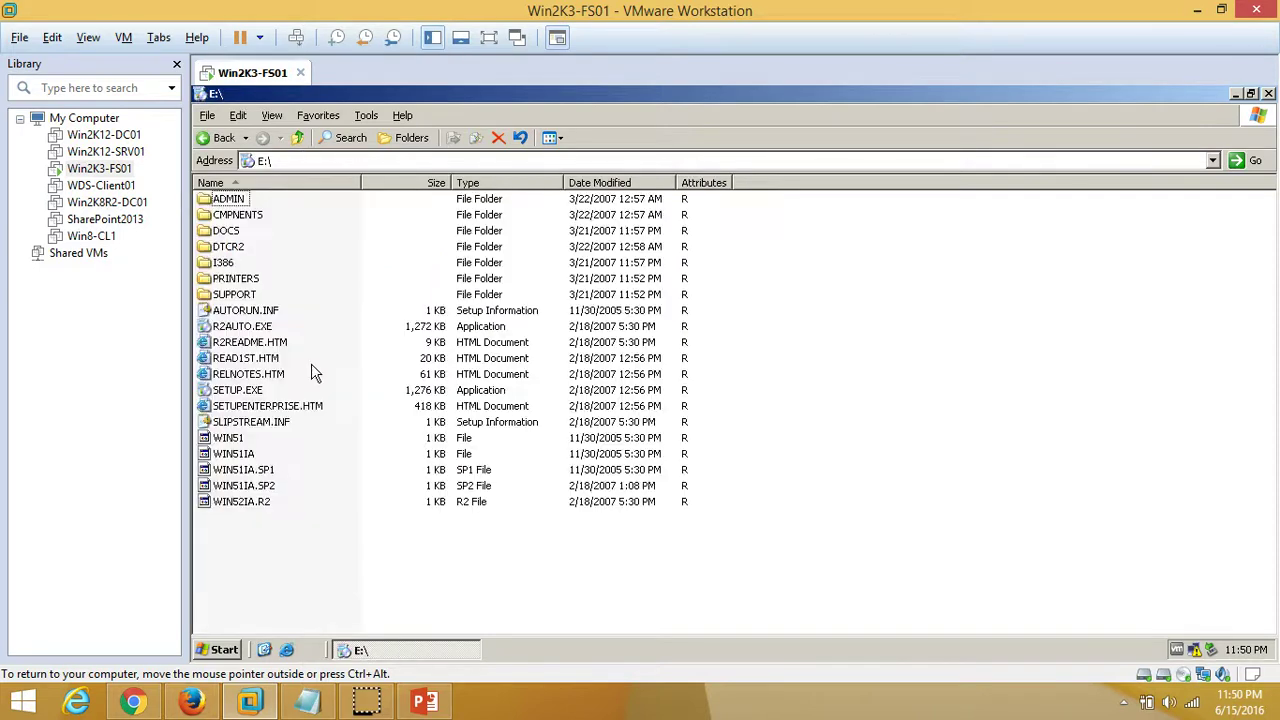
double_click(232, 295)
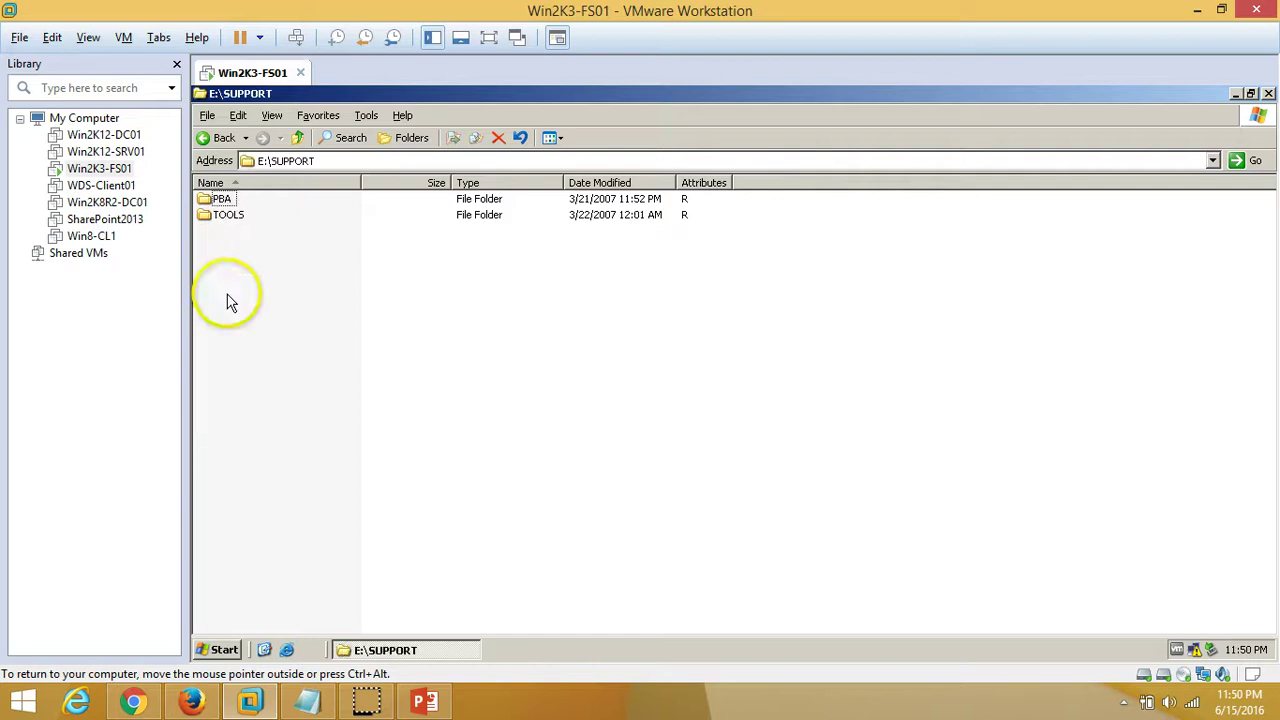
double_click(229, 216)
left_click(258, 200)
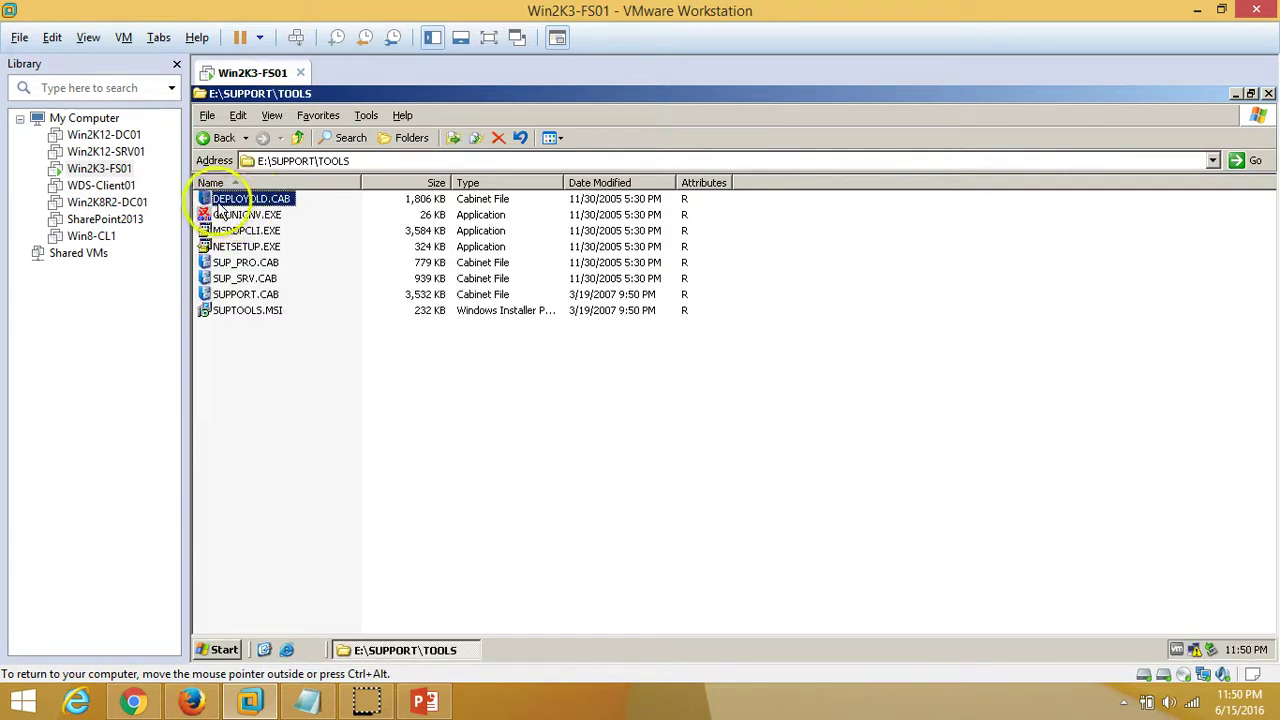
left_click(283, 200)
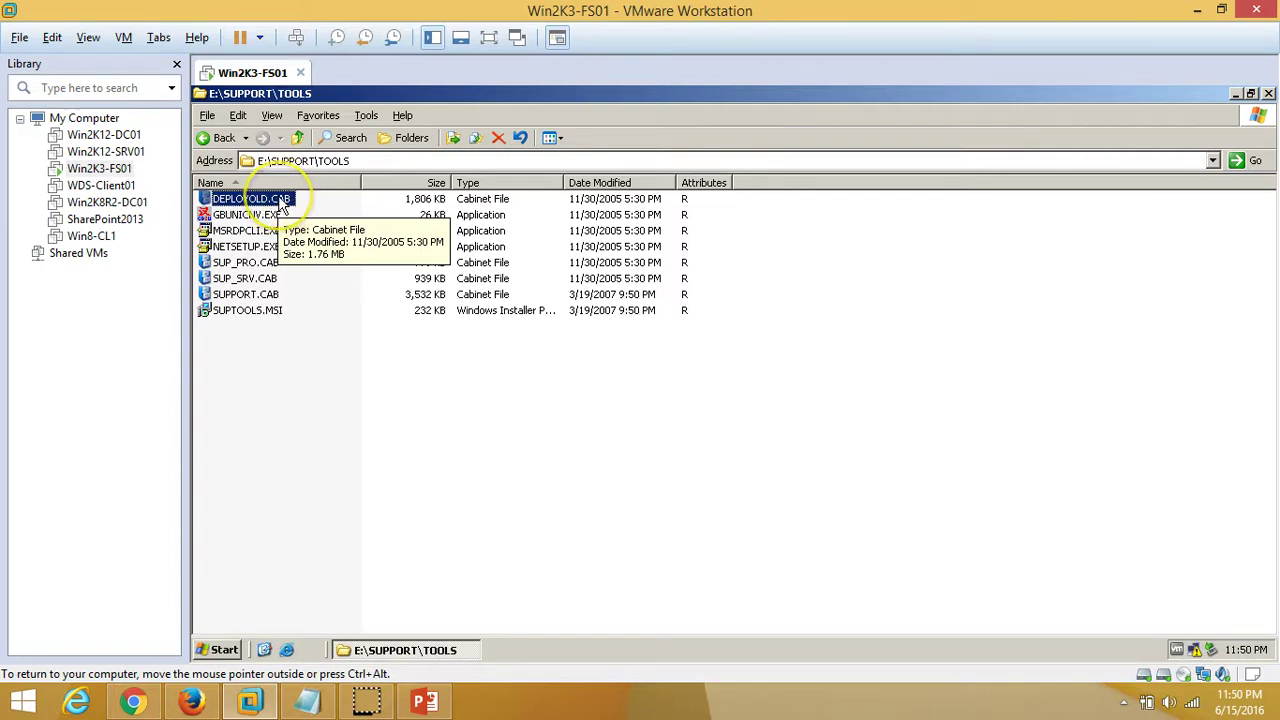
Open DEPLOYOLD.CAB and select all ten files inside it
double_click(283, 200)
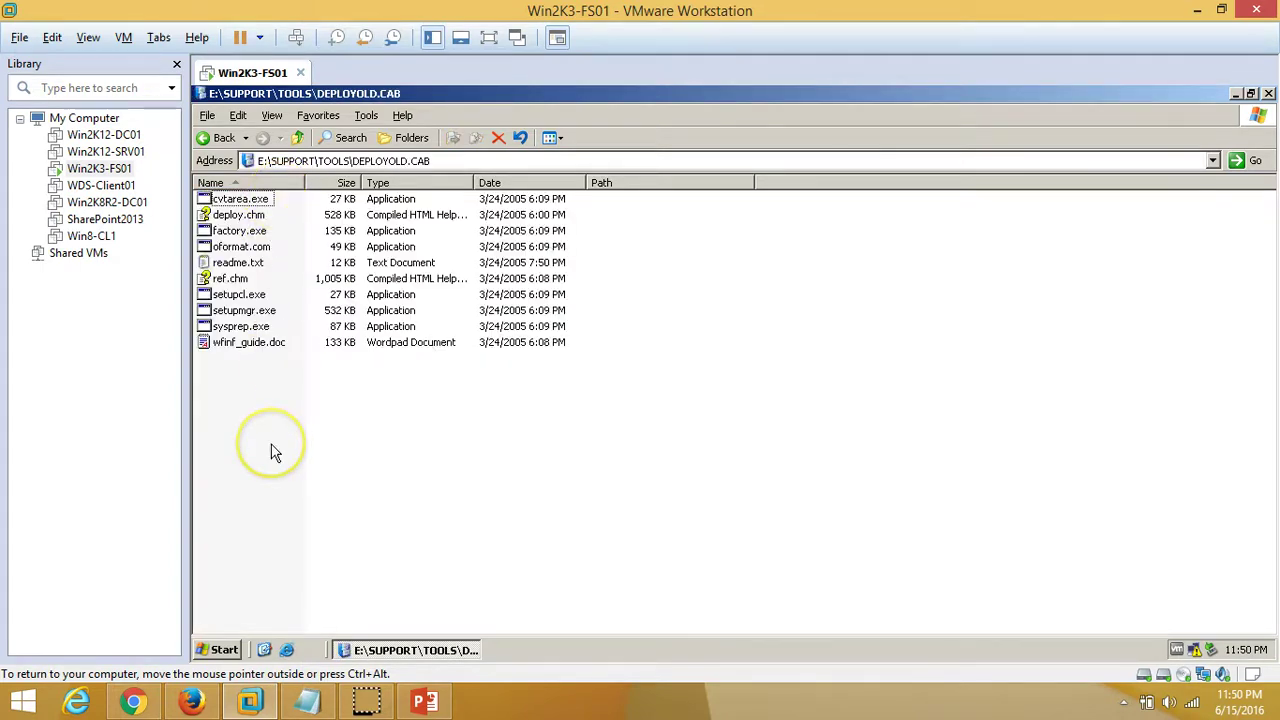
key("ctrl+a")
left_click(282, 420)
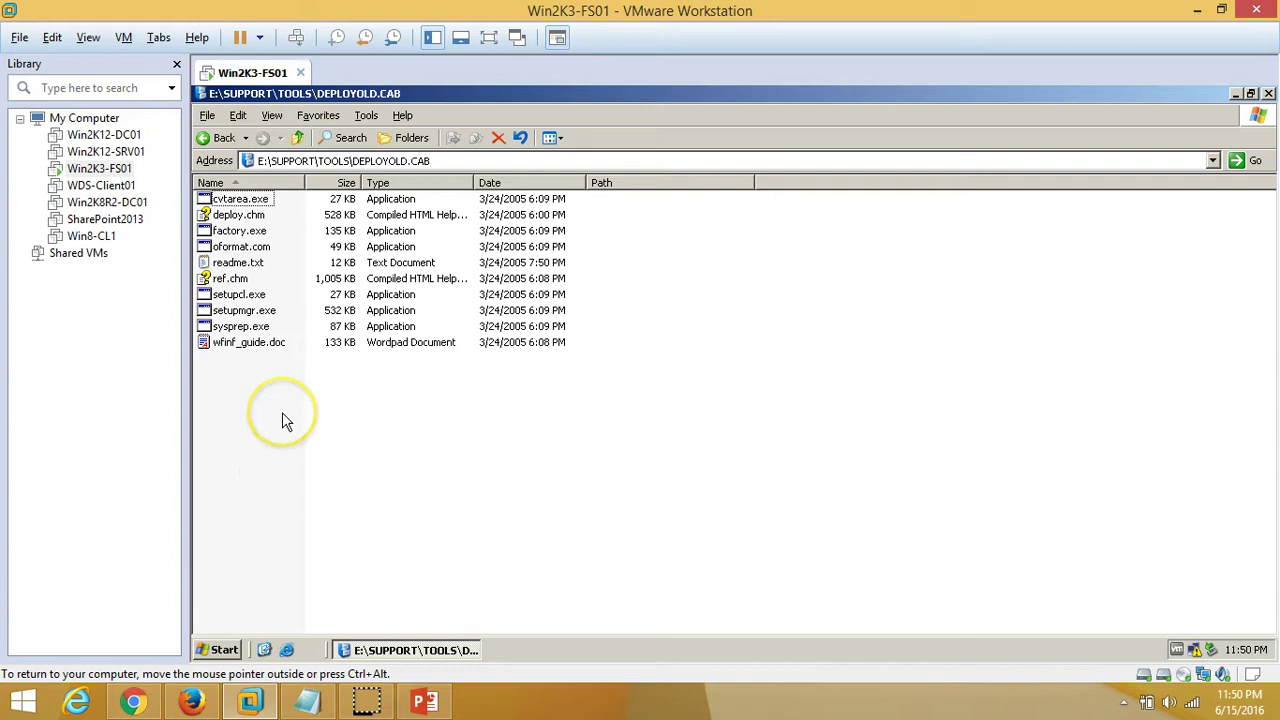
key("ctrl+a")
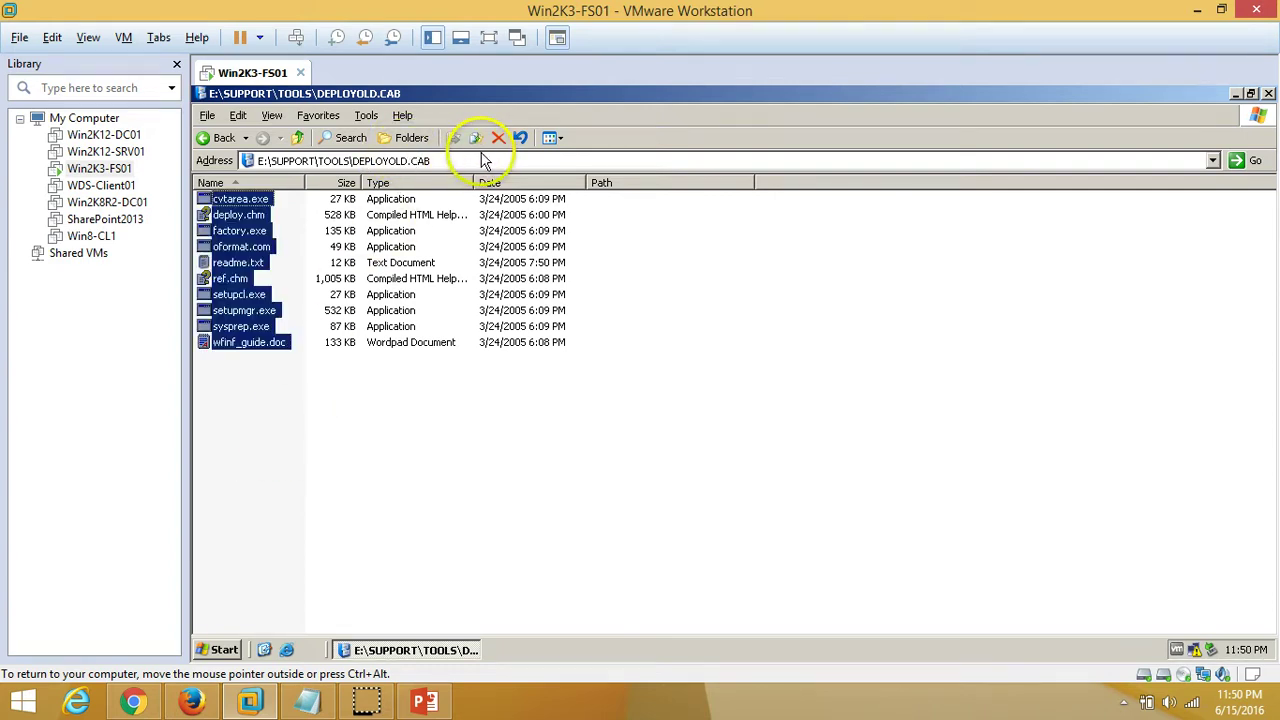
Extract the selected files into a newly created SysPrep folder on OSDisk (C:)
left_click_drag(230, 243, 243, 237)
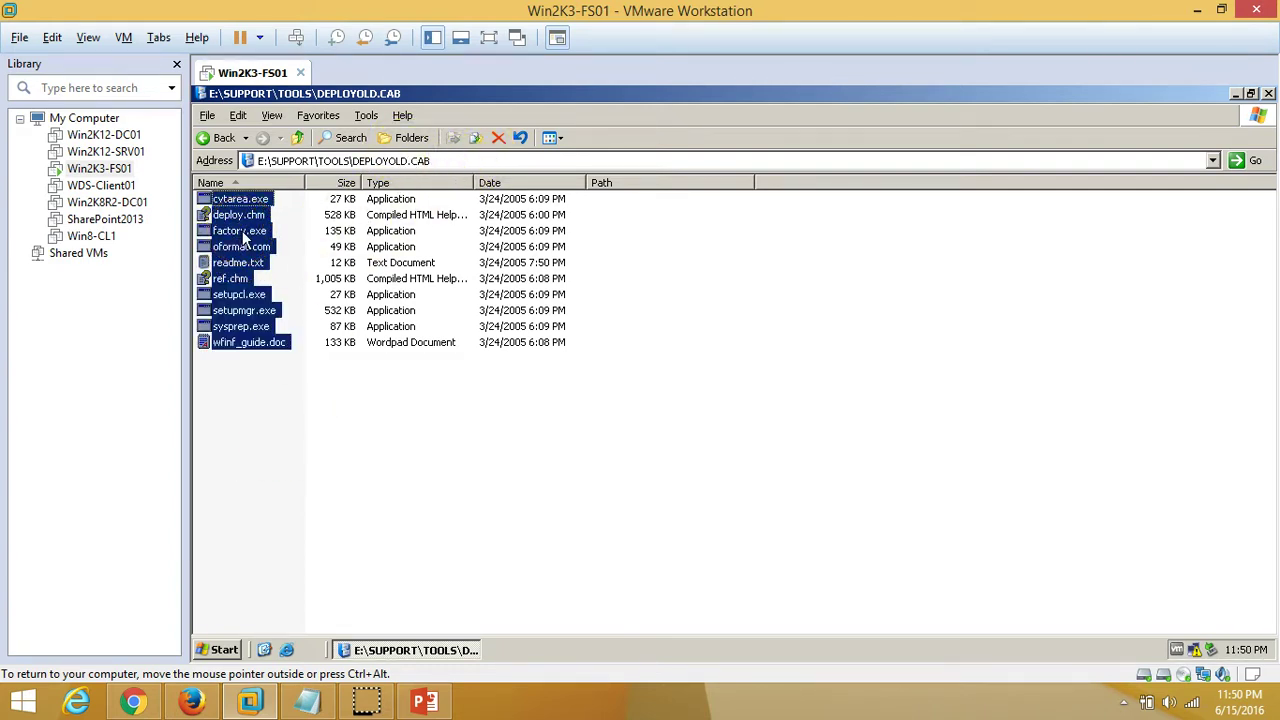
right_click(243, 237)
left_click(271, 261)
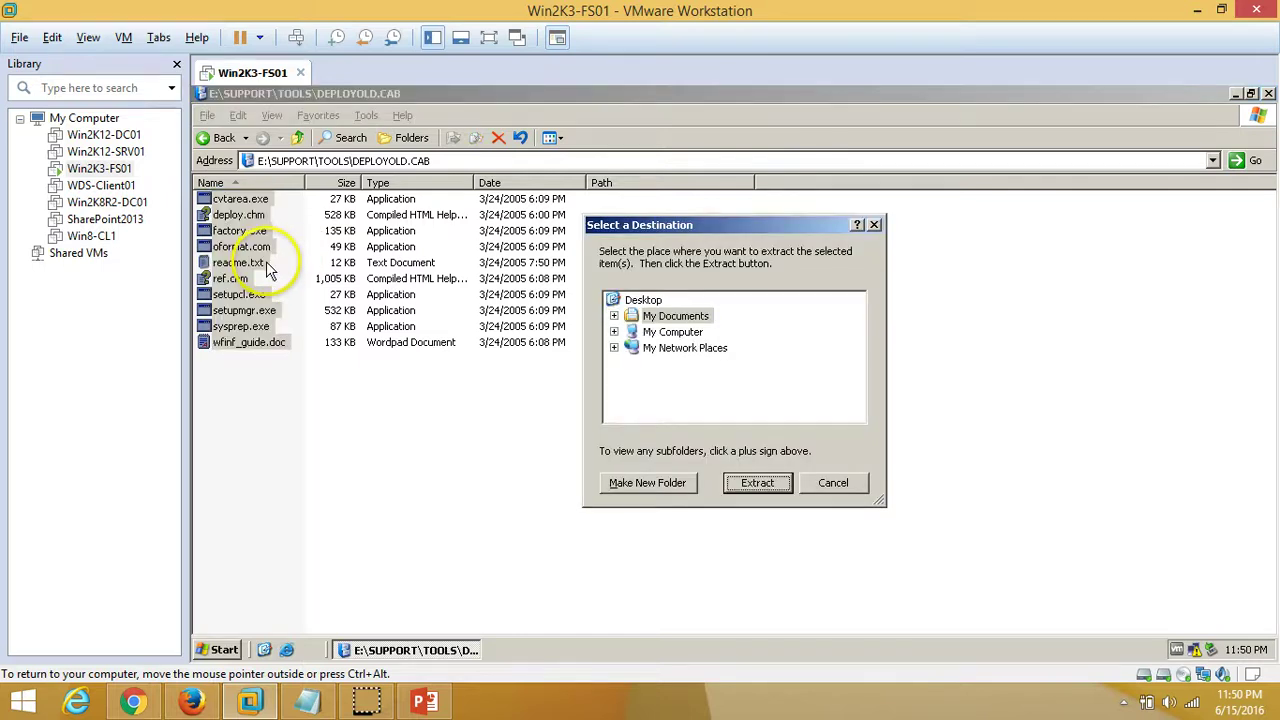
double_click(673, 331)
double_click(685, 363)
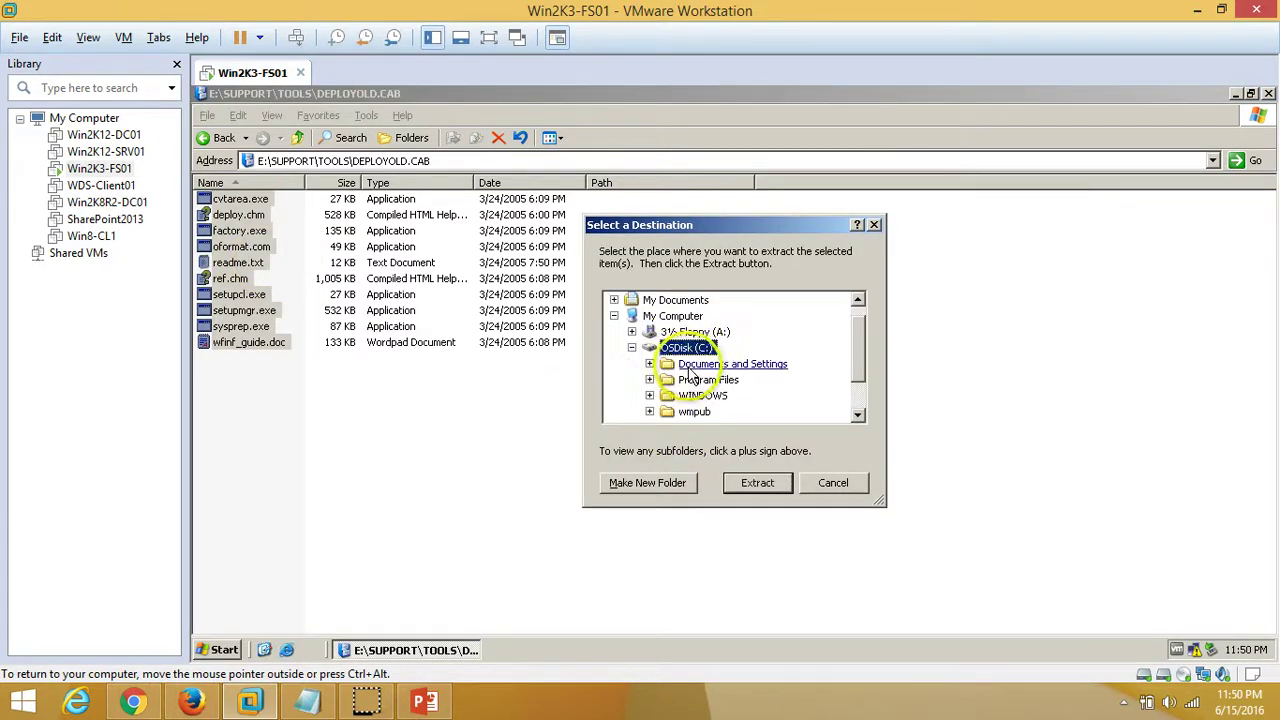
left_click(652, 484)
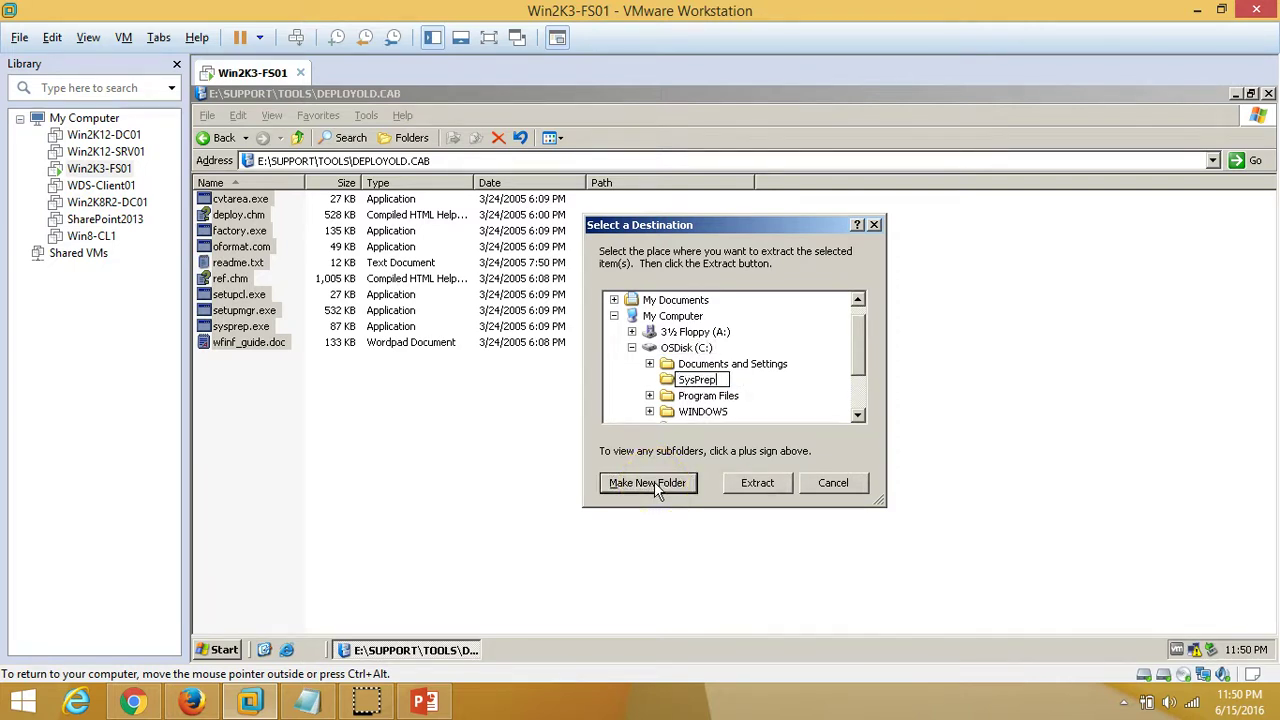
left_click(738, 396)
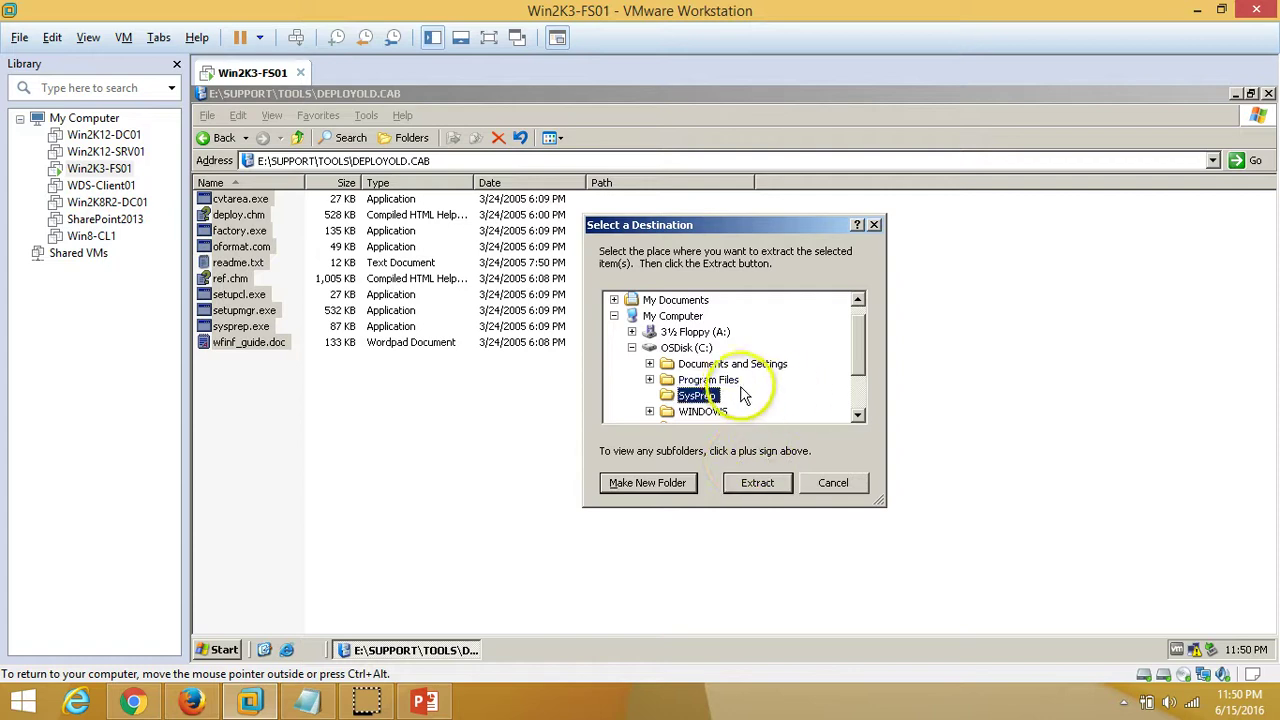
left_click(757, 483)
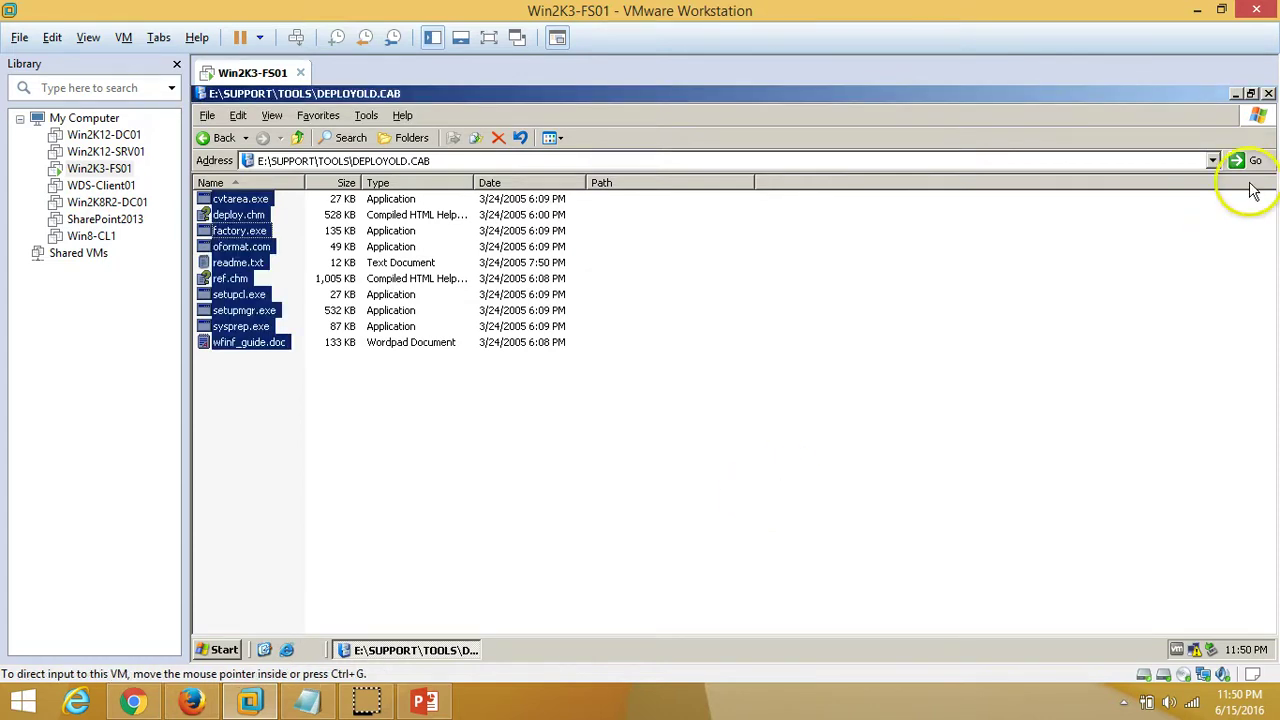
Close the cabinet, open C:\SysPrep, and locate sysprep.exe and setupmgr.exe among the extracted tools
left_click(1268, 93)
left_click(219, 652)
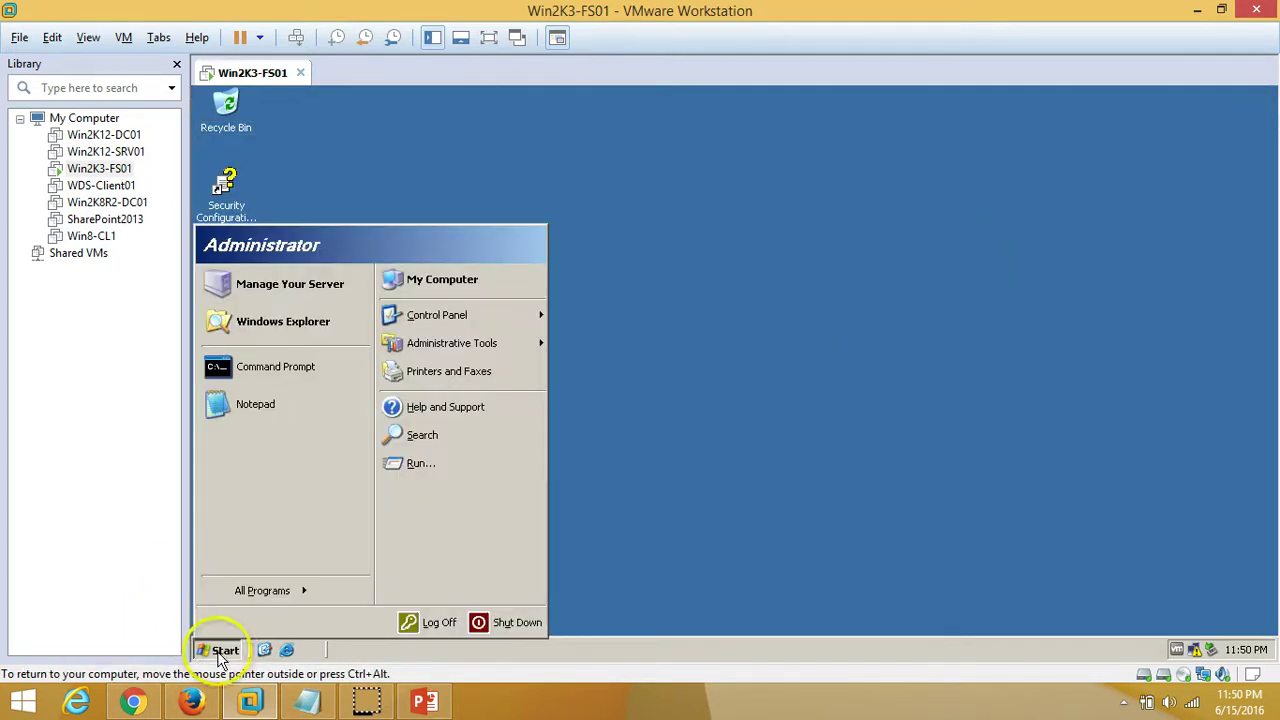
left_click(460, 287)
double_click(225, 229)
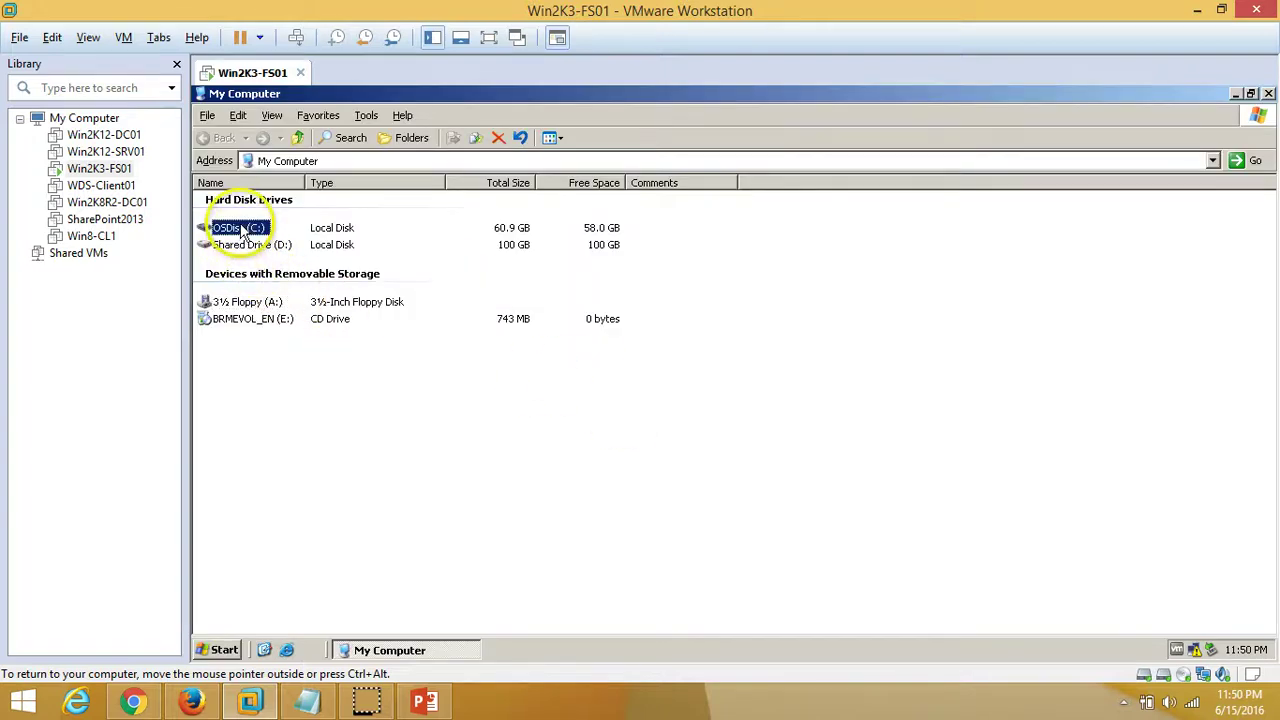
double_click(230, 231)
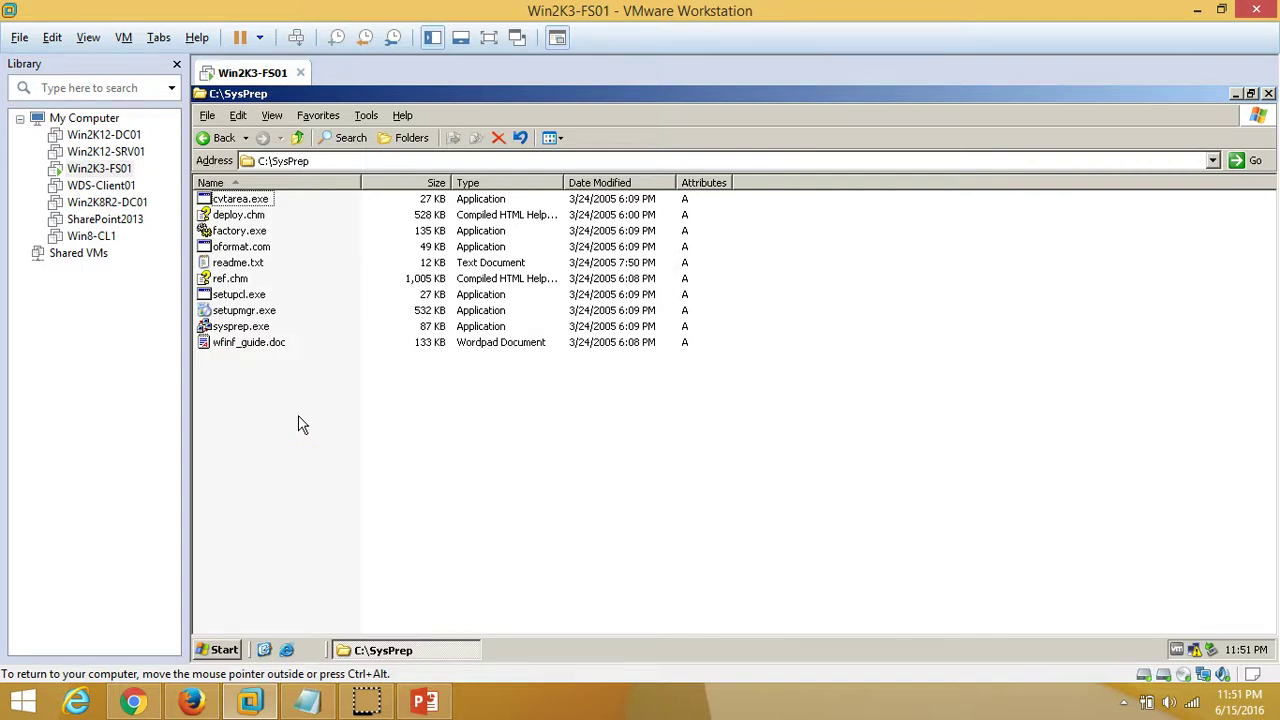
left_click(240, 326)
left_click(255, 311)
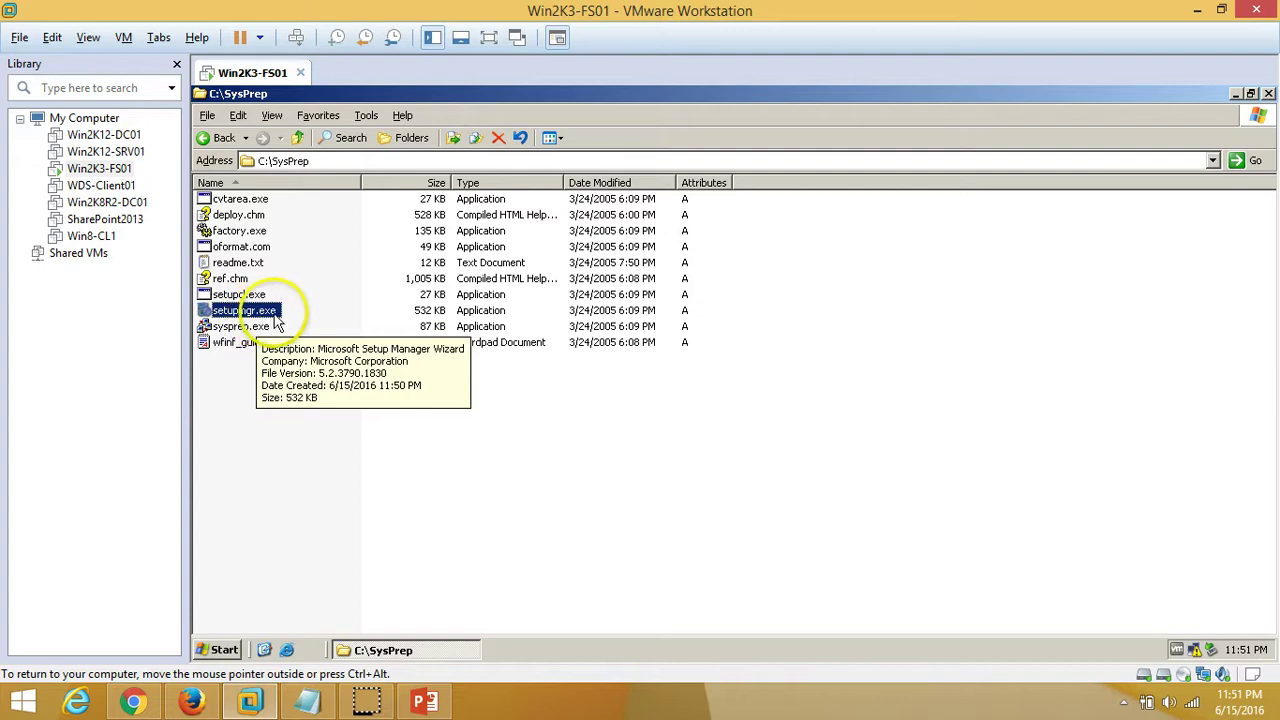
Launch setupmgr.exe, close the SysPrep folder, and move past the welcome page
double_click(288, 311)
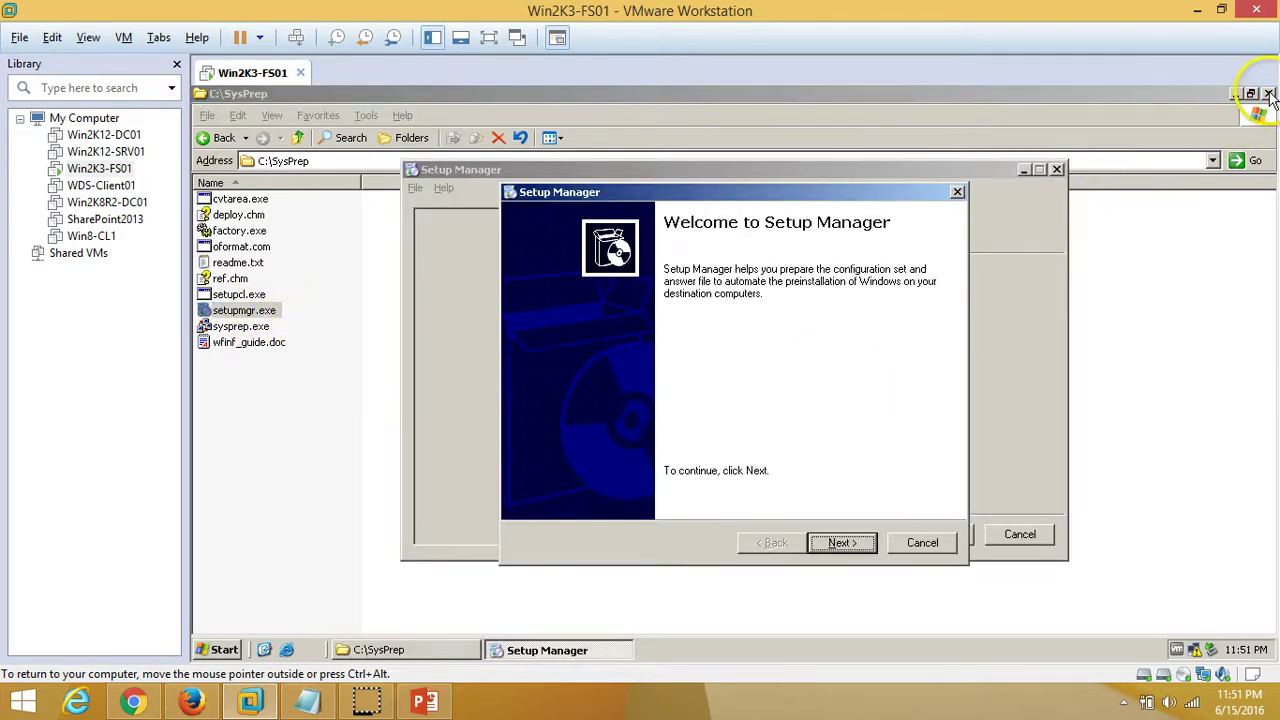
left_click(1268, 94)
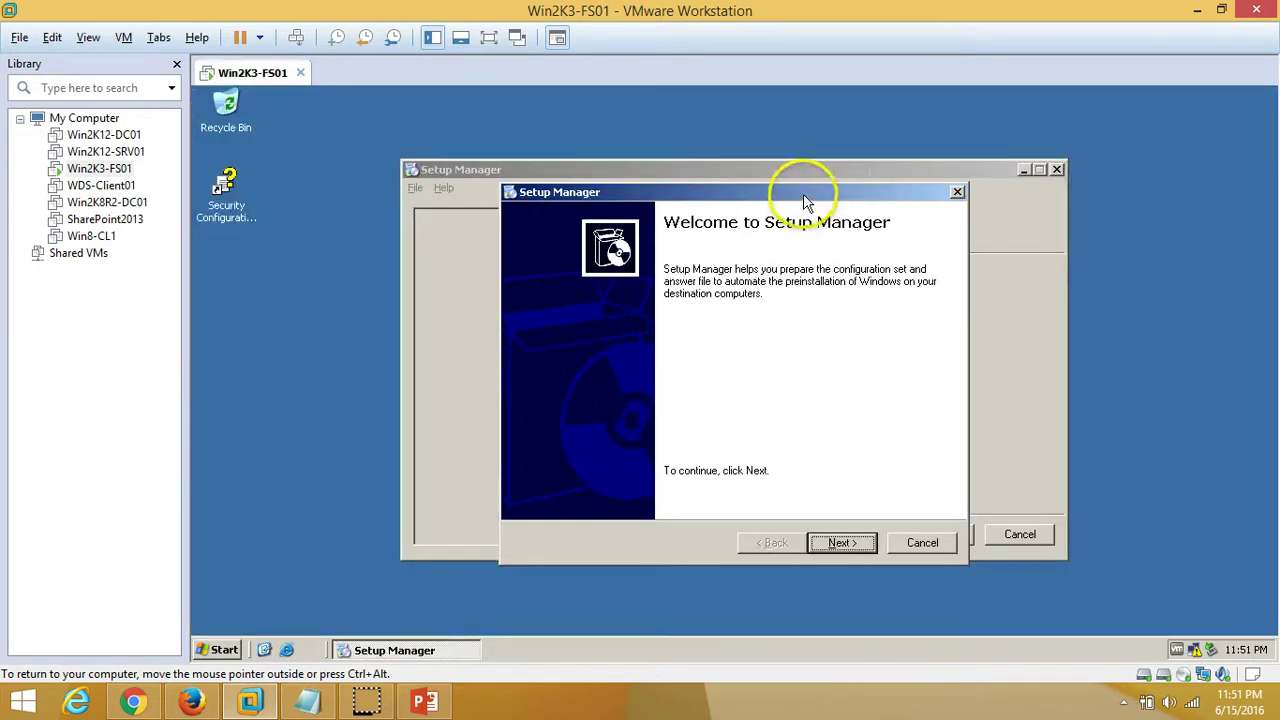
left_click_drag(806, 200, 784, 152)
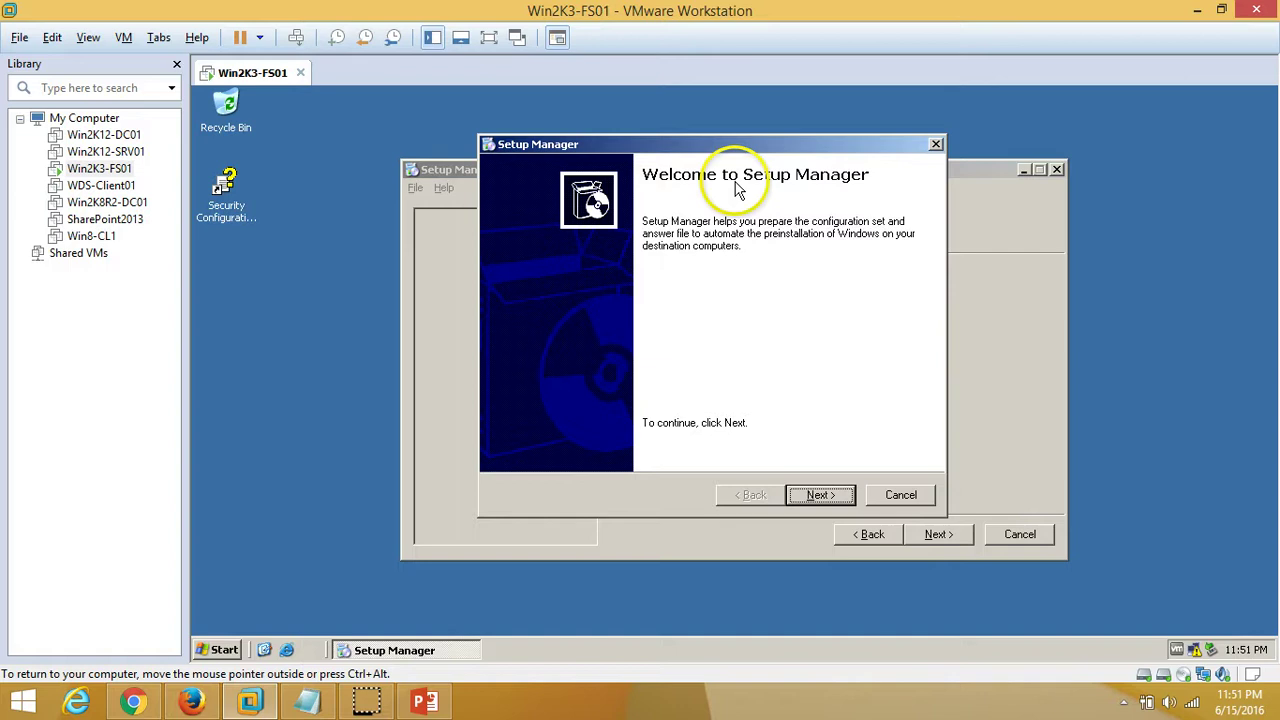
left_click(820, 496)
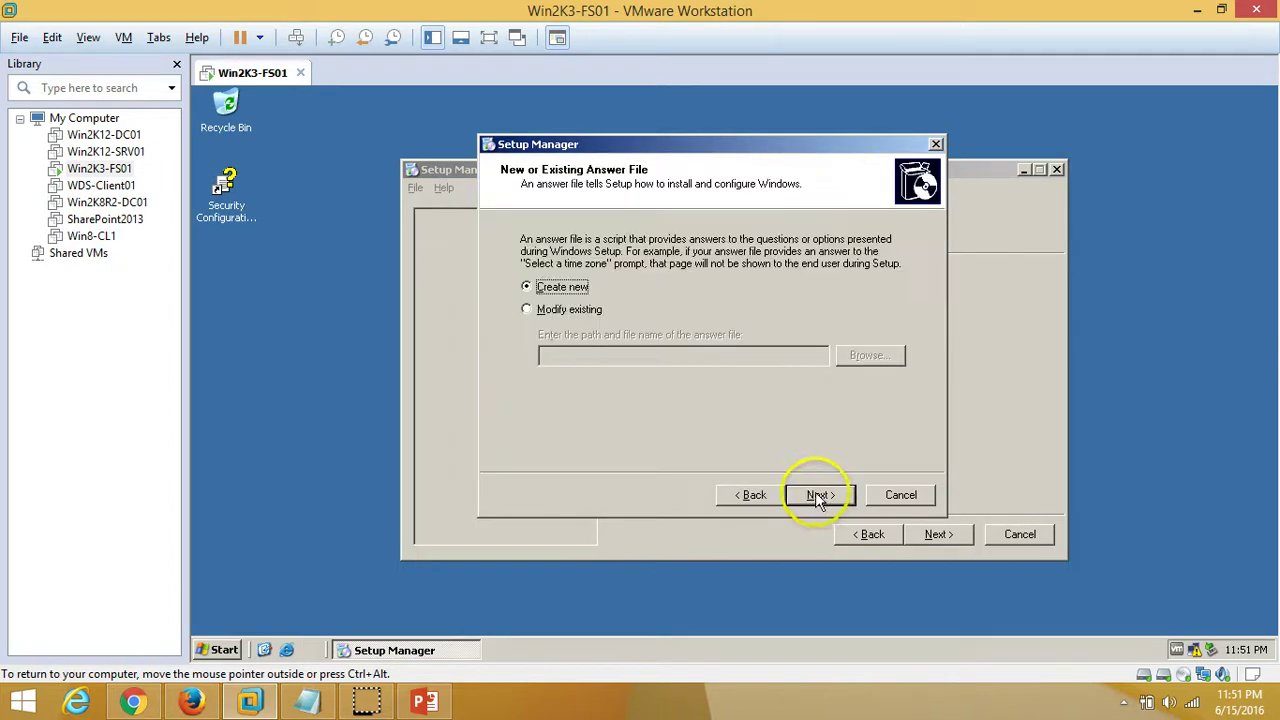
Choose to create a new answer file of type Sysprep setup
left_click(553, 314)
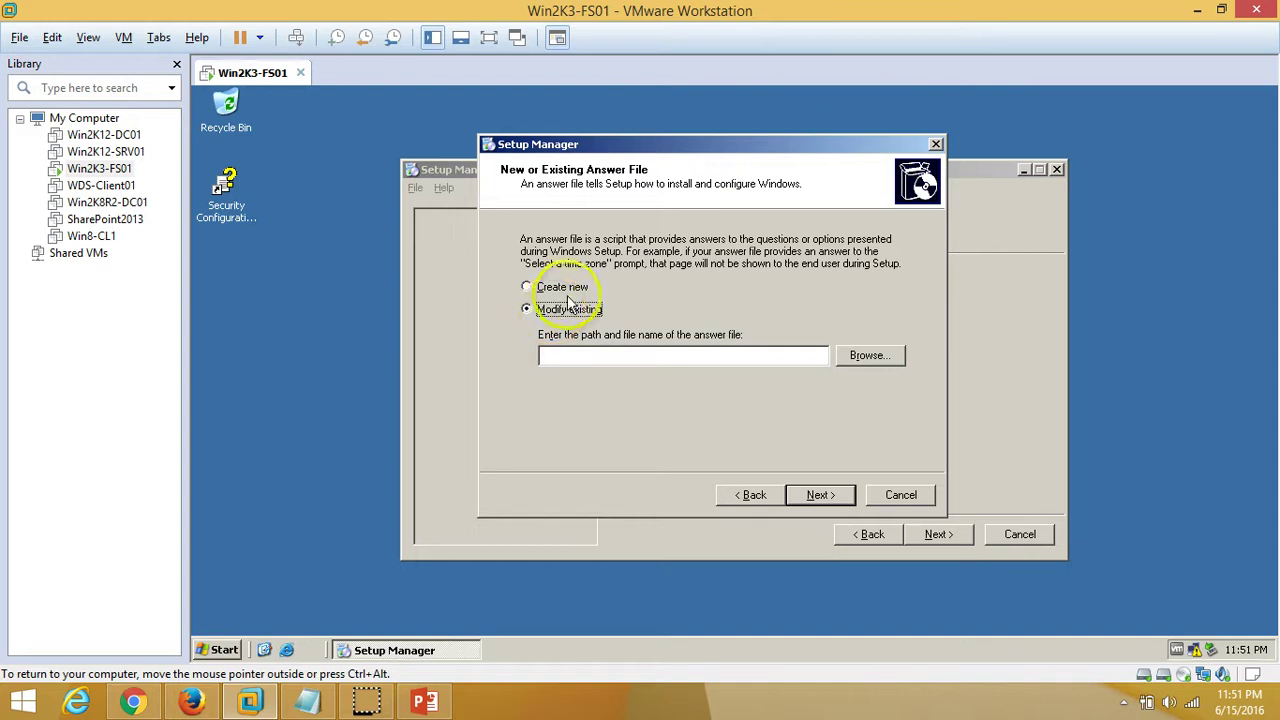
left_click(575, 296)
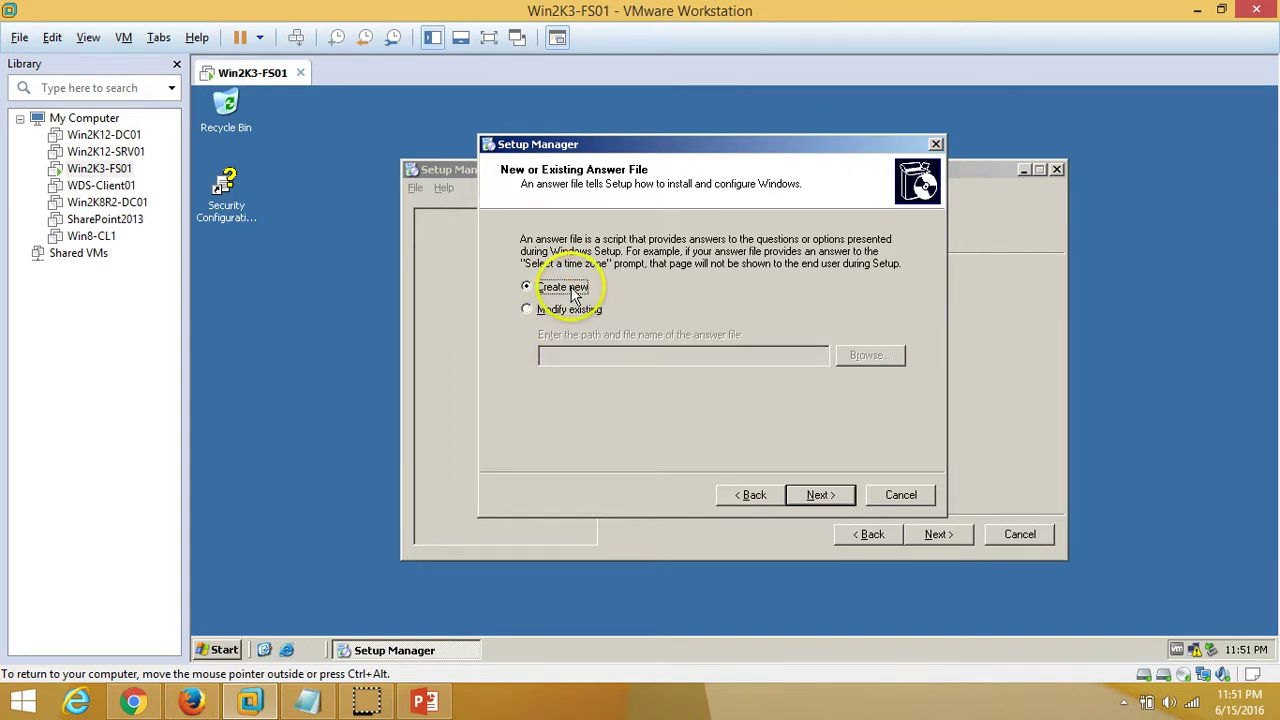
left_click(824, 502)
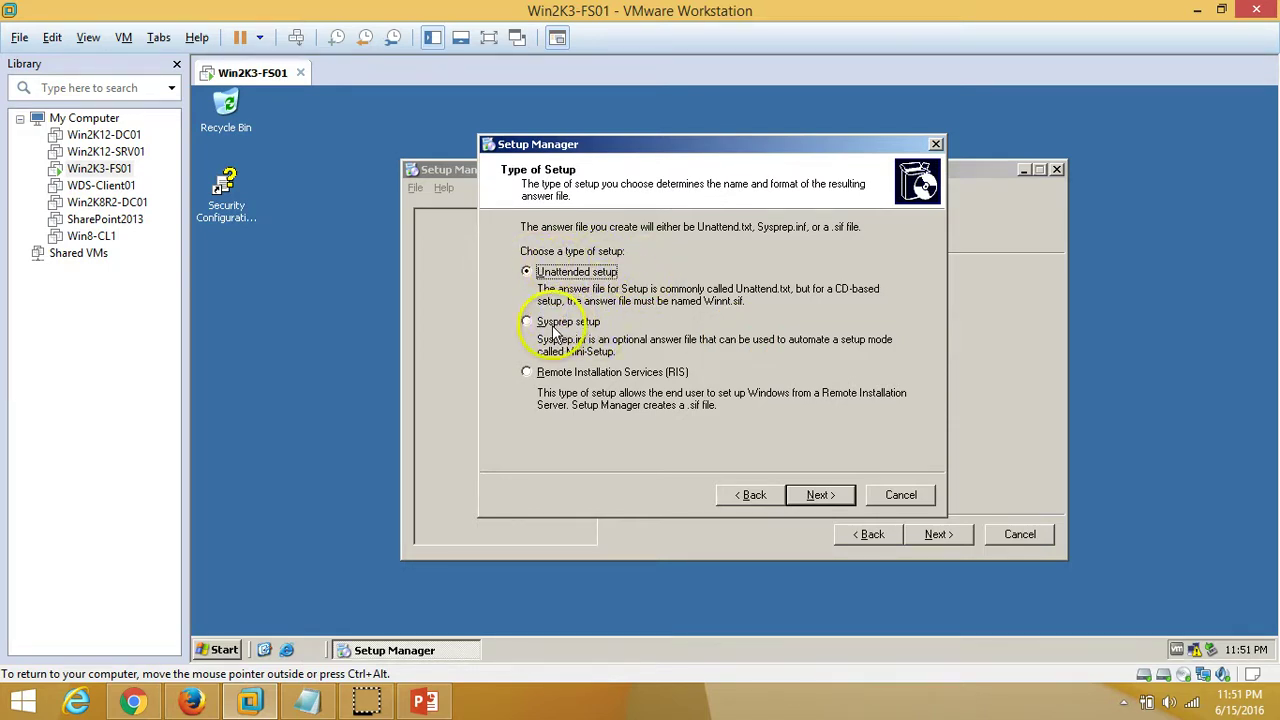
left_click(561, 325)
left_click(575, 372)
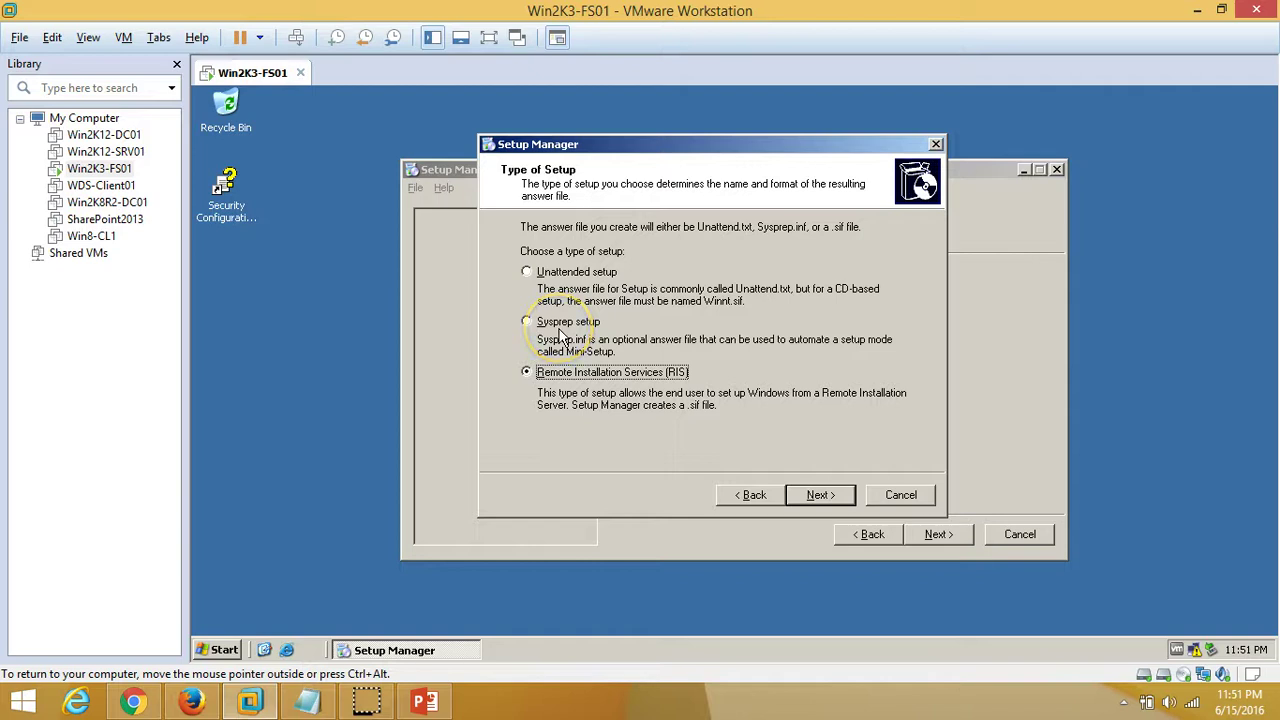
left_click(584, 273)
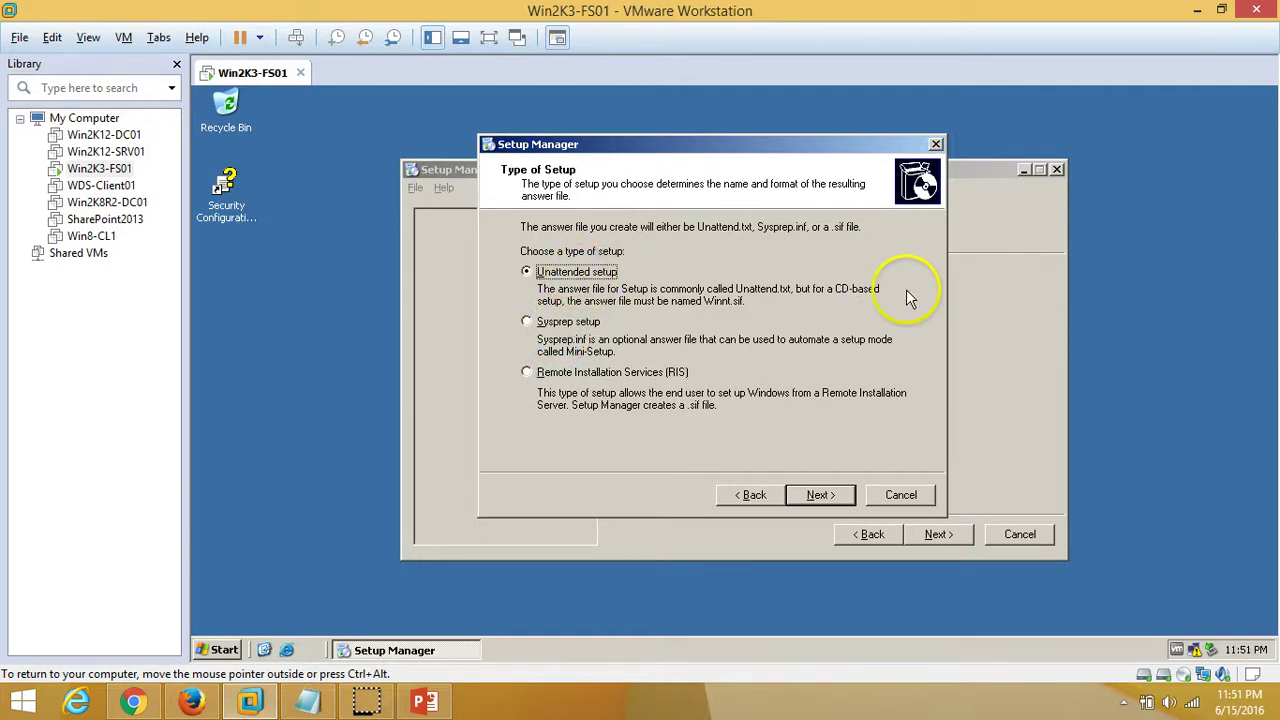
left_click(562, 322)
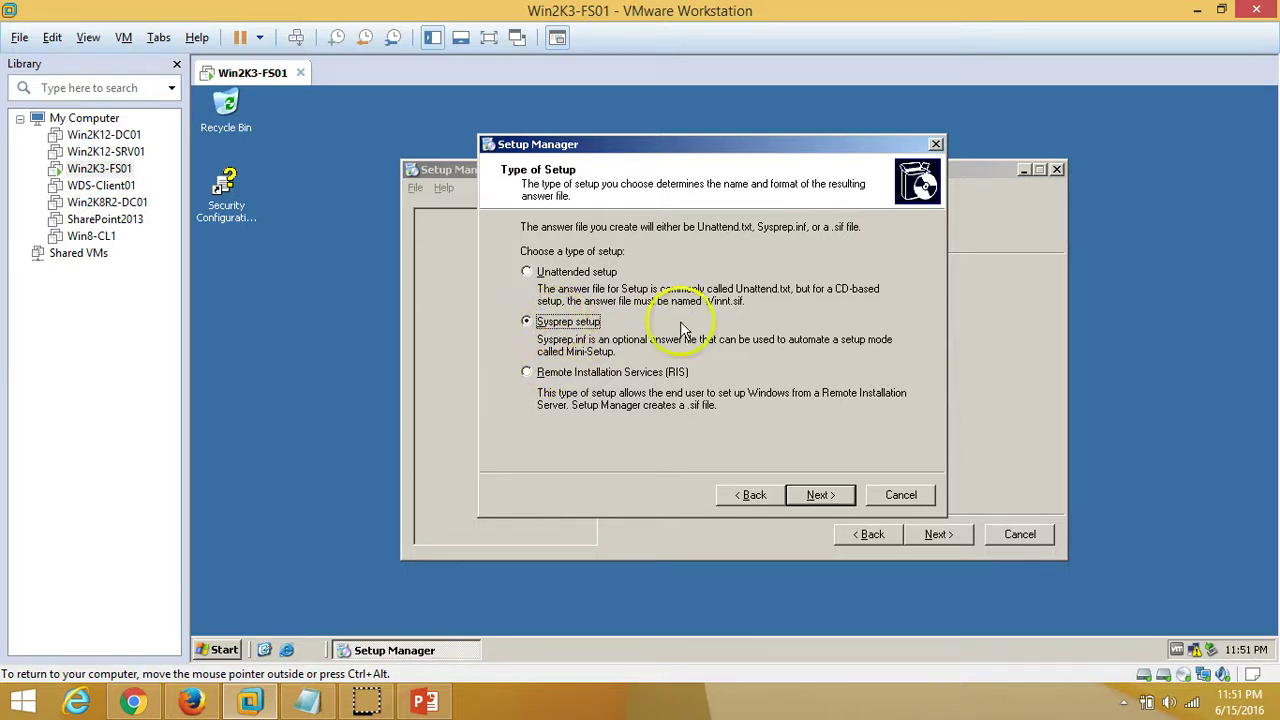
right_click(338, 211)
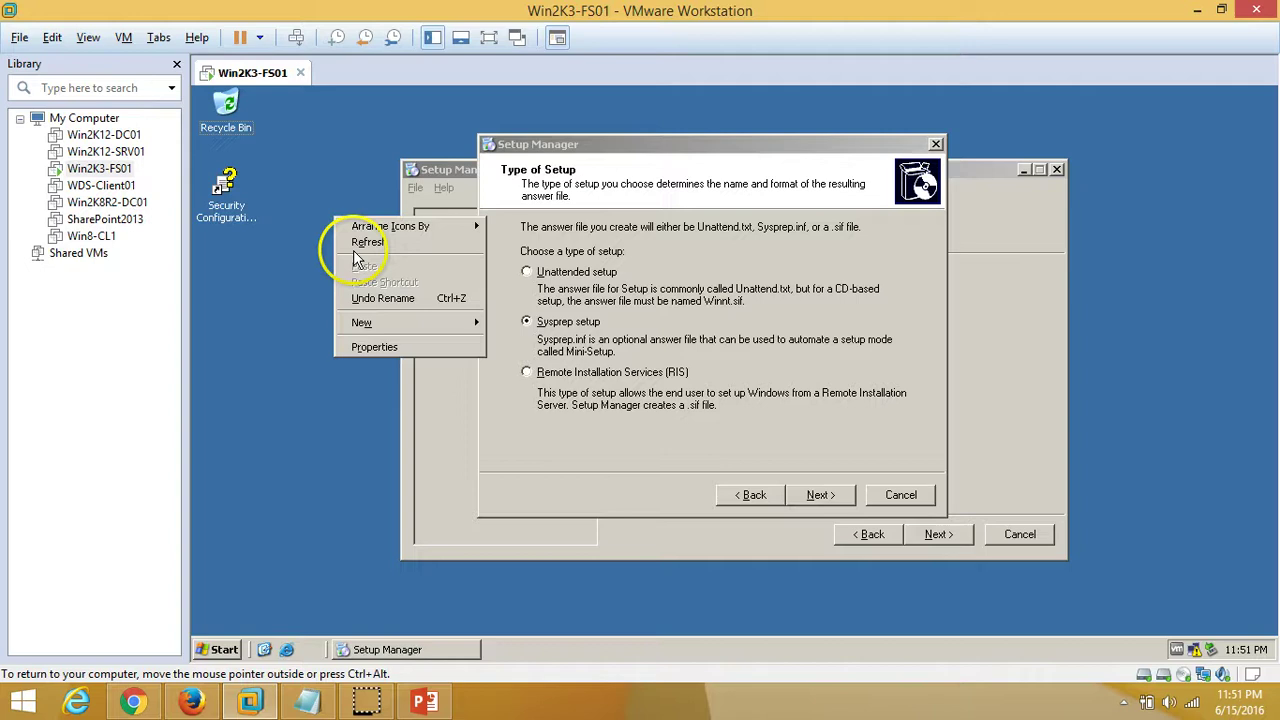
left_click(350, 244)
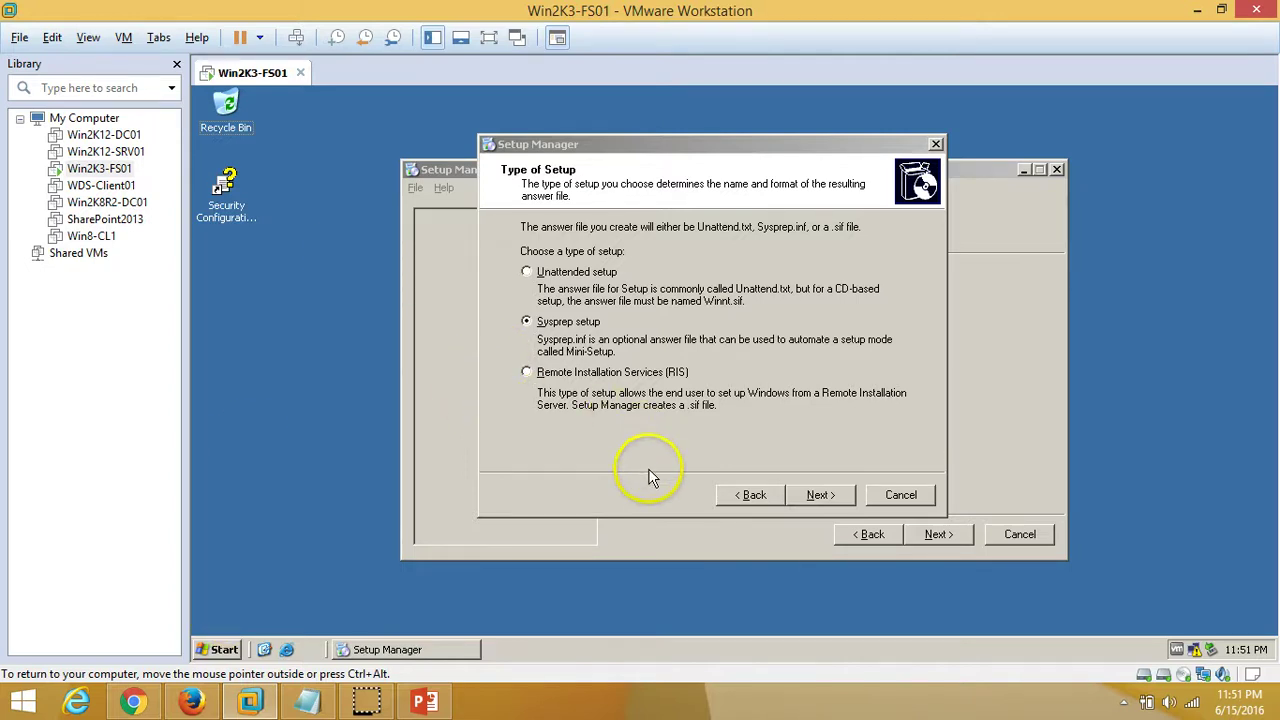
Pick Windows Server 2003, Enterprise Edition and choose No to fully automating installation
left_click(835, 496)
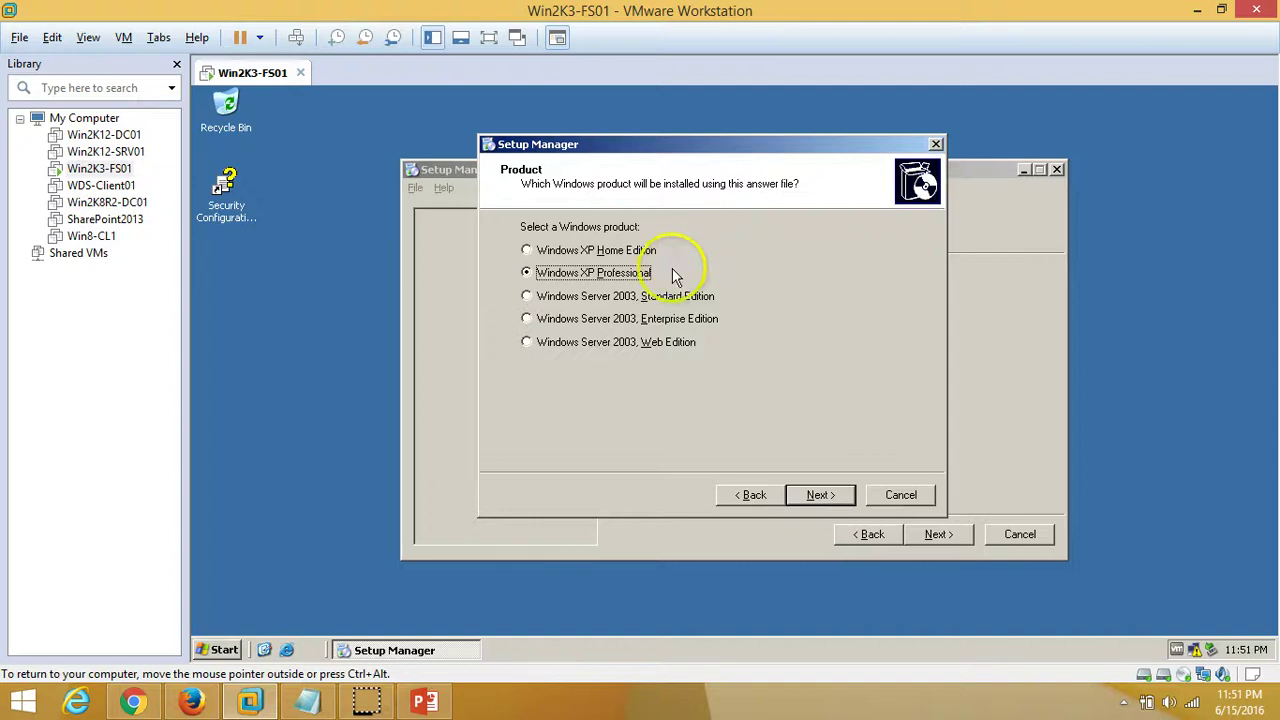
left_click(558, 319)
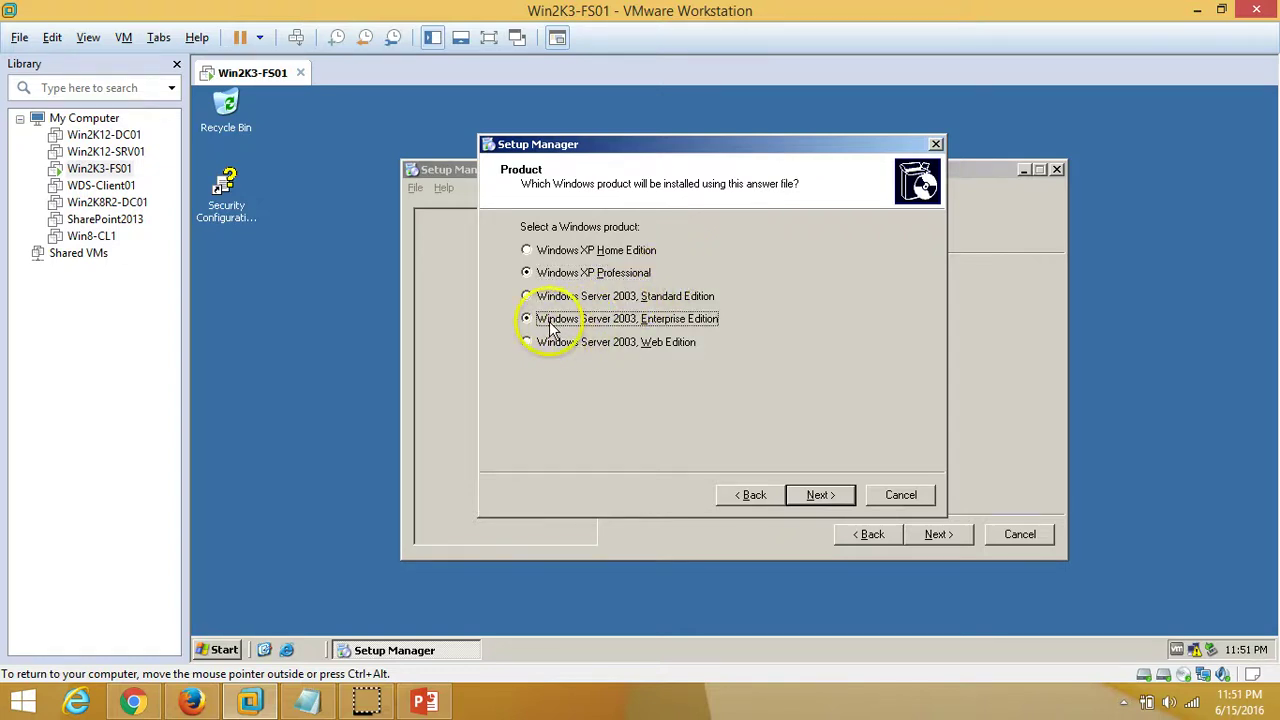
left_click(820, 499)
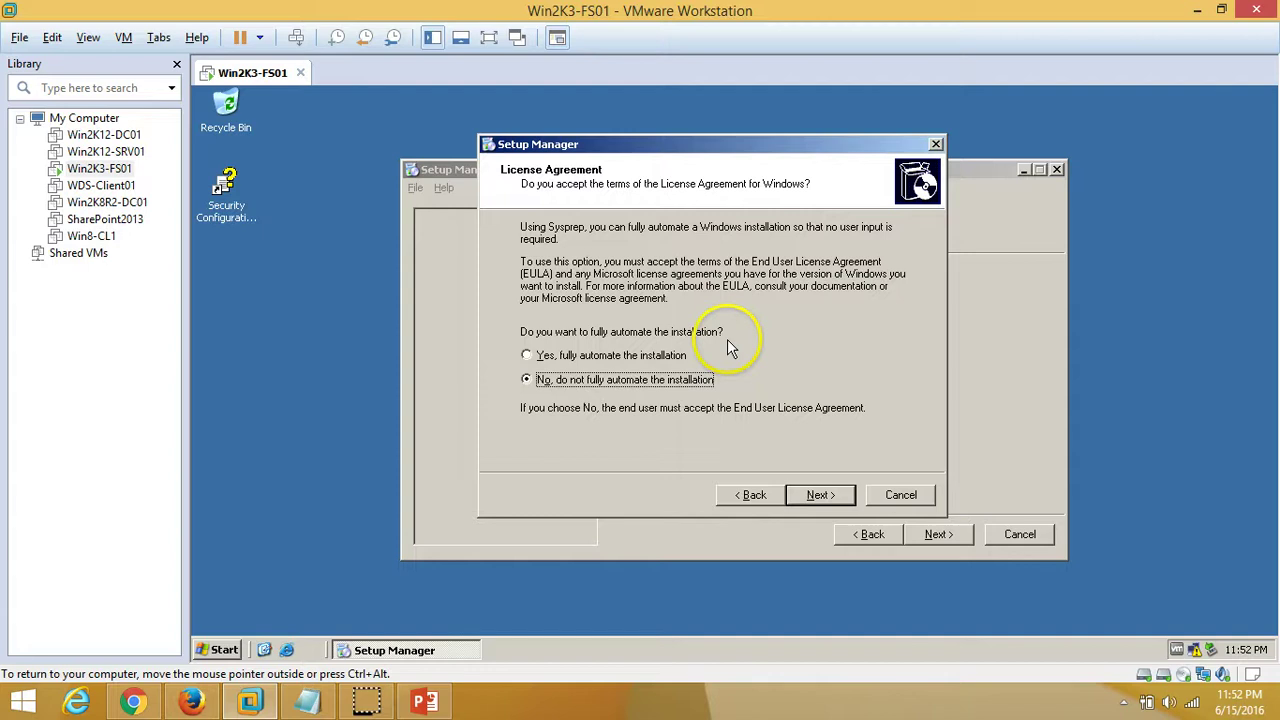
left_click(565, 360)
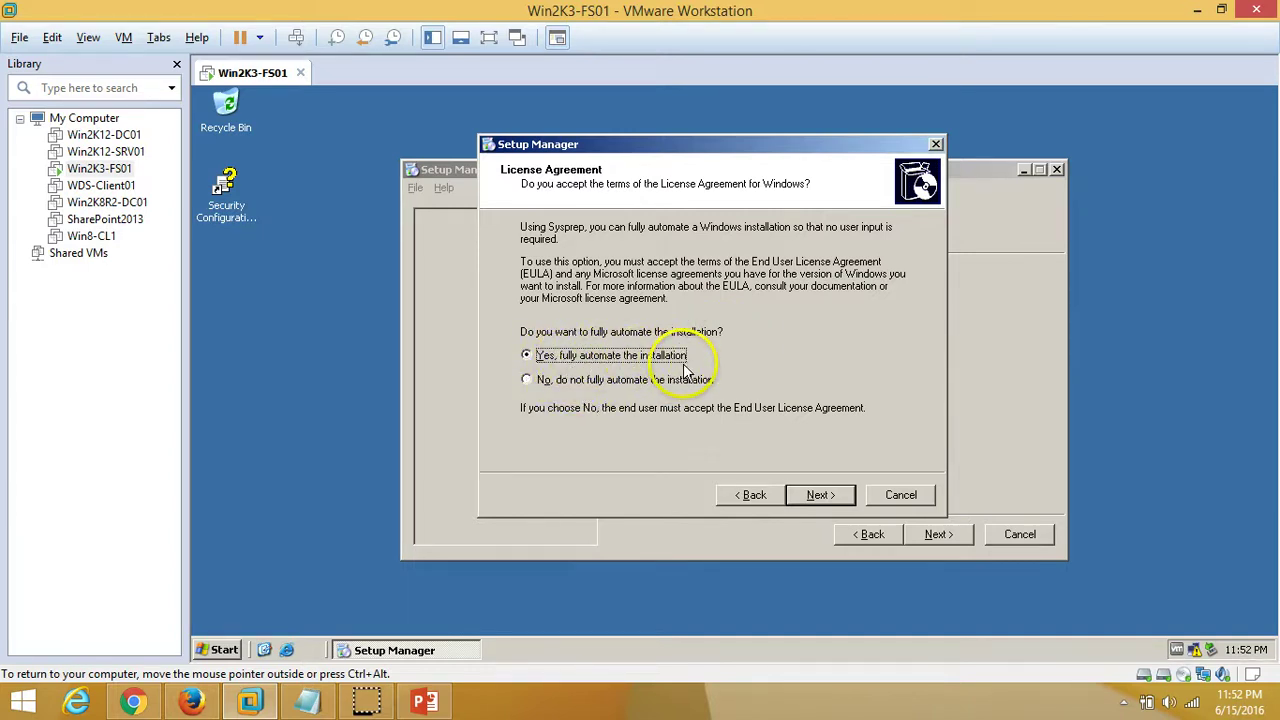
left_click(541, 384)
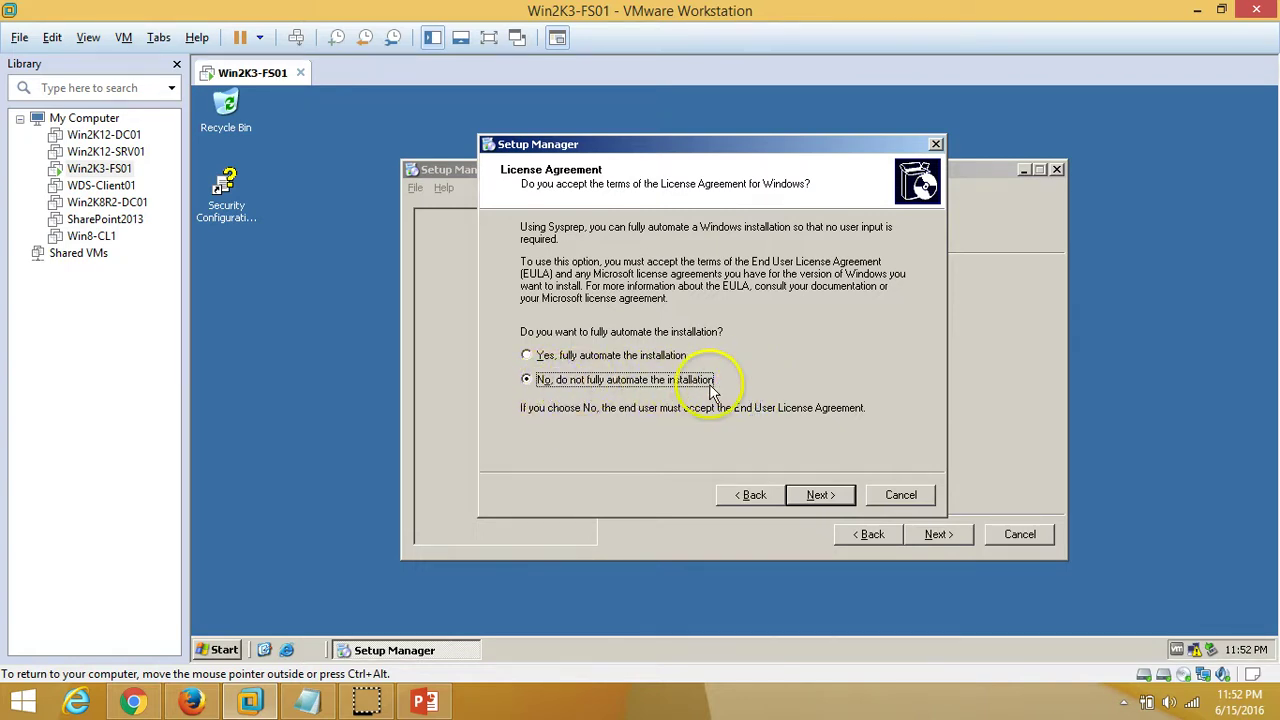
Enter the default owner name and the organization VICTORINFOSOL.COM
left_click(816, 497)
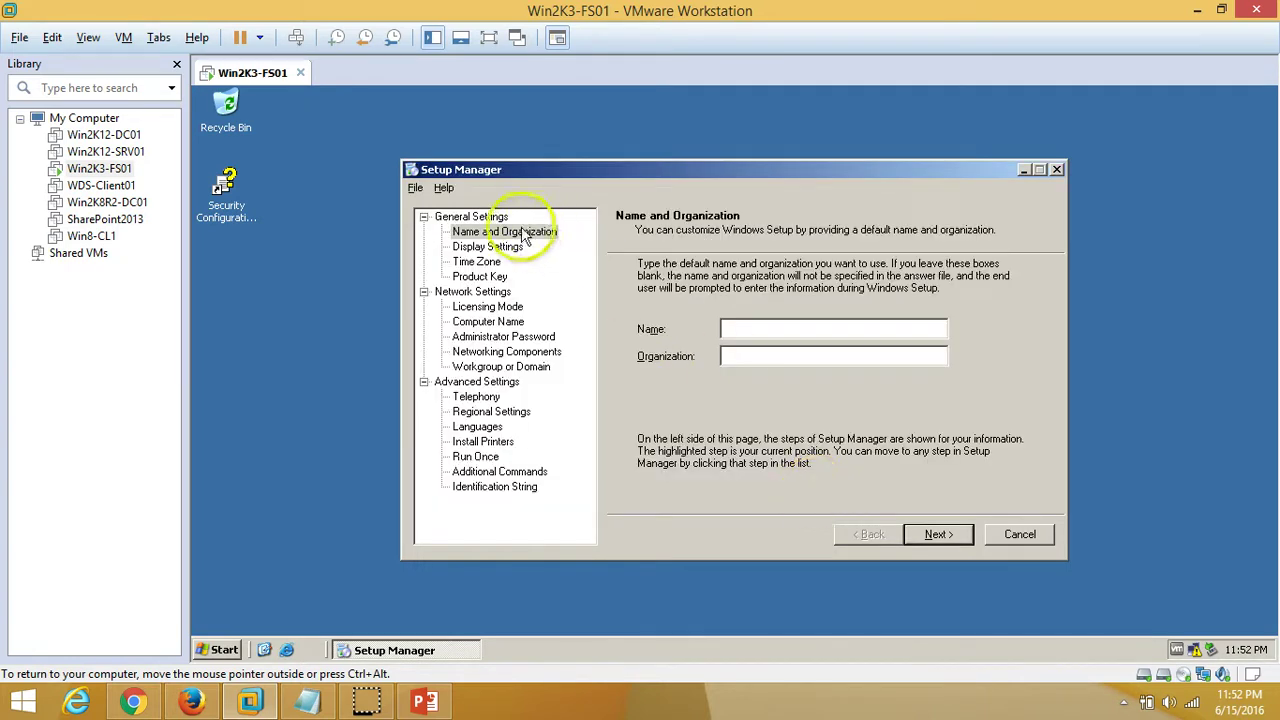
left_click(480, 261)
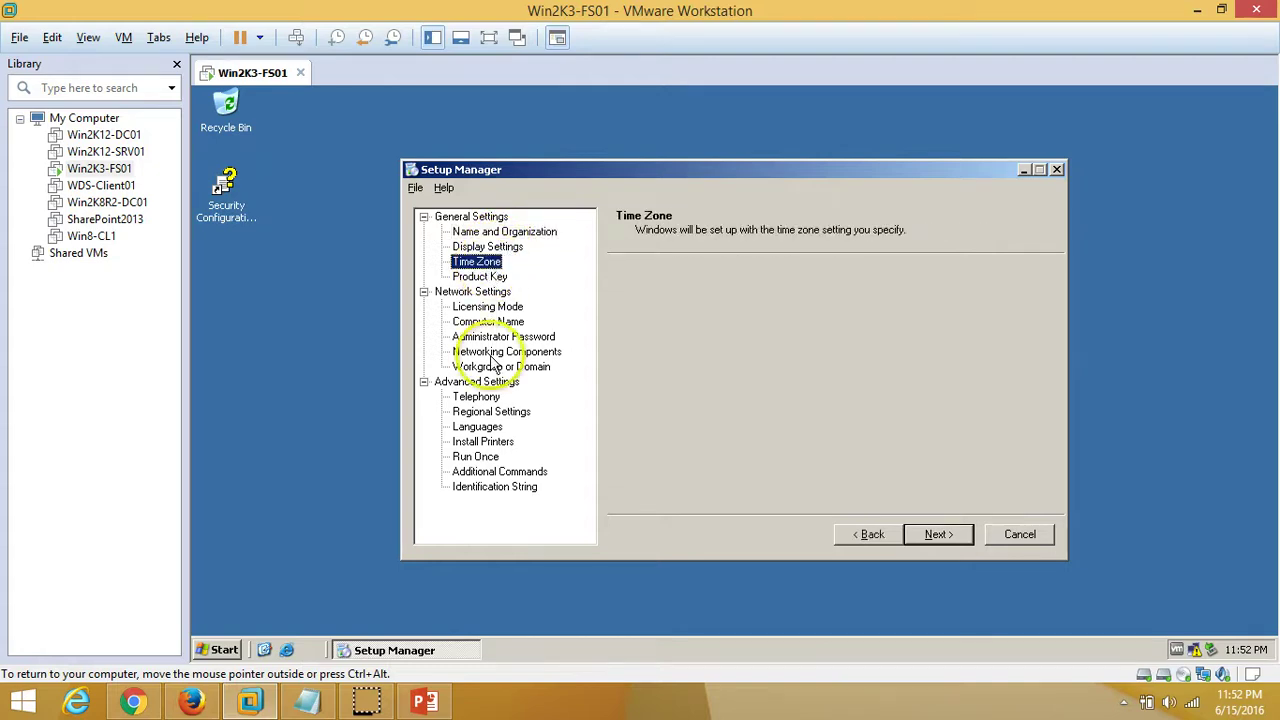
left_click(483, 441)
left_click(494, 486)
left_click(495, 232)
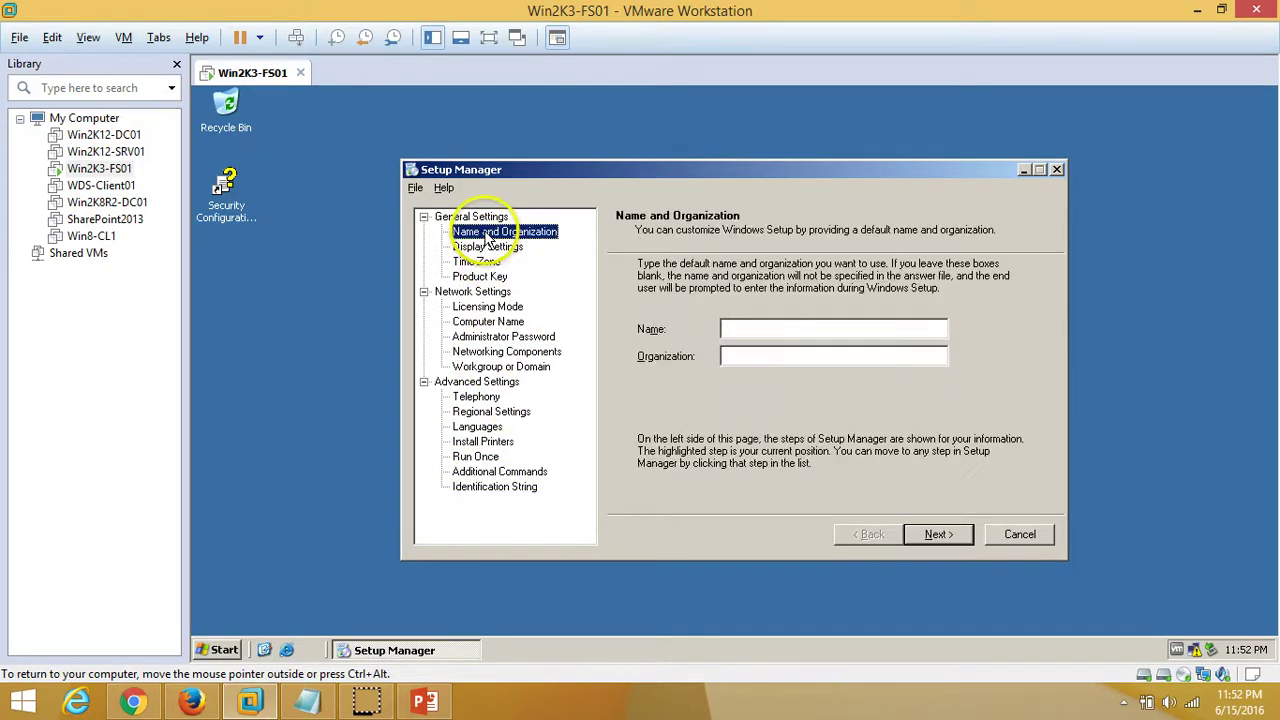
left_click(777, 327)
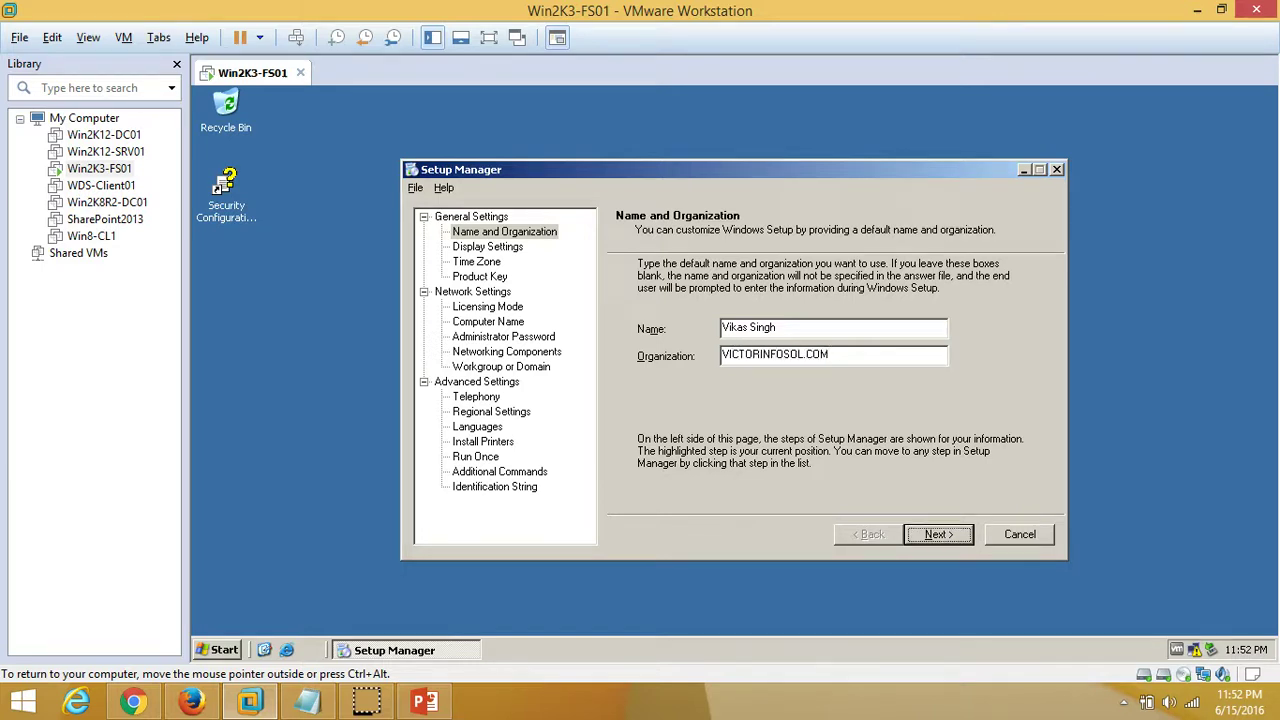
Keep default display settings and set the time zone to (GMT+05:30) Chennai, Kolkata, Mumbai, New Delhi
left_click(487, 246)
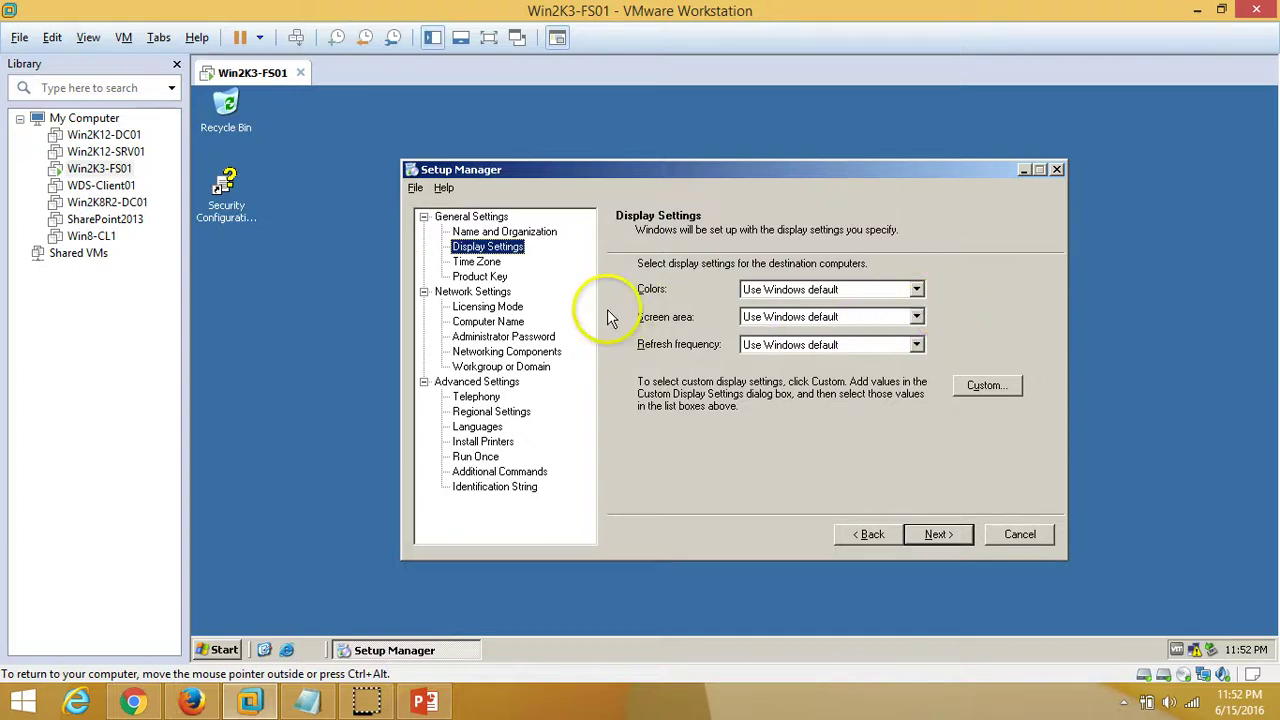
left_click(476, 261)
left_click(777, 341)
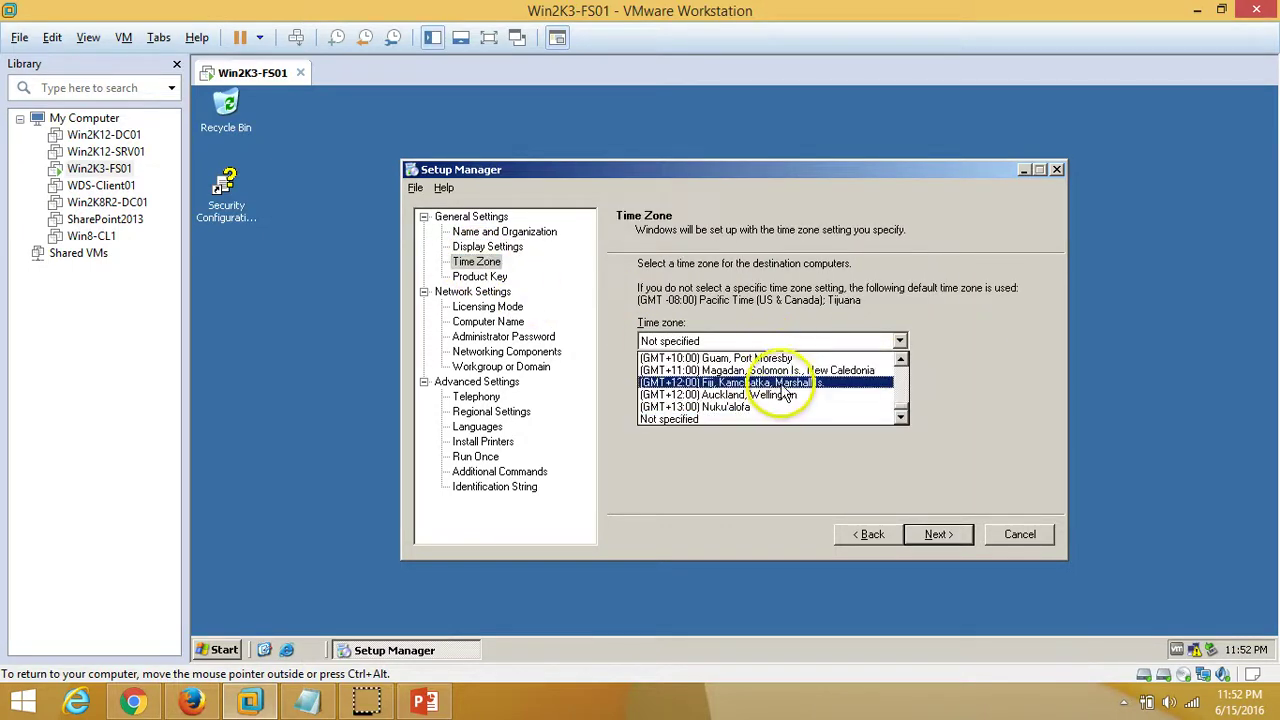
scroll(901, 370, "up", 3)
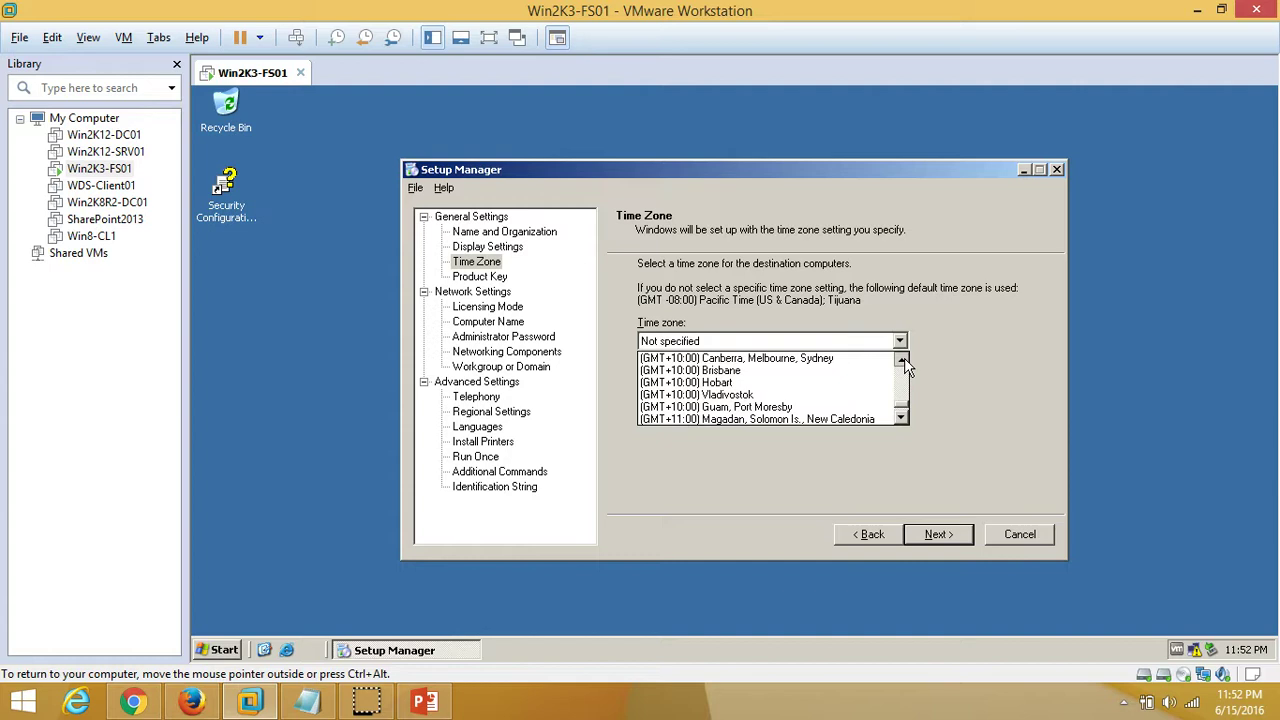
scroll(905, 368, "up", 4)
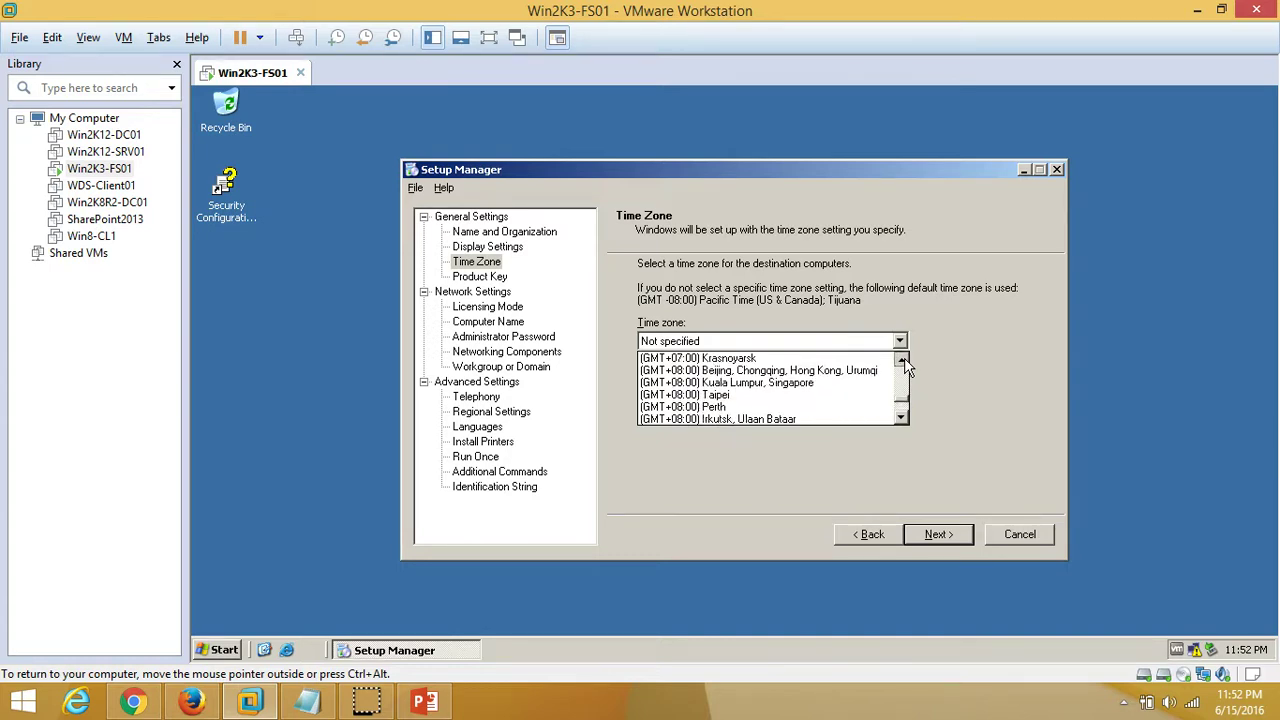
left_click(858, 372)
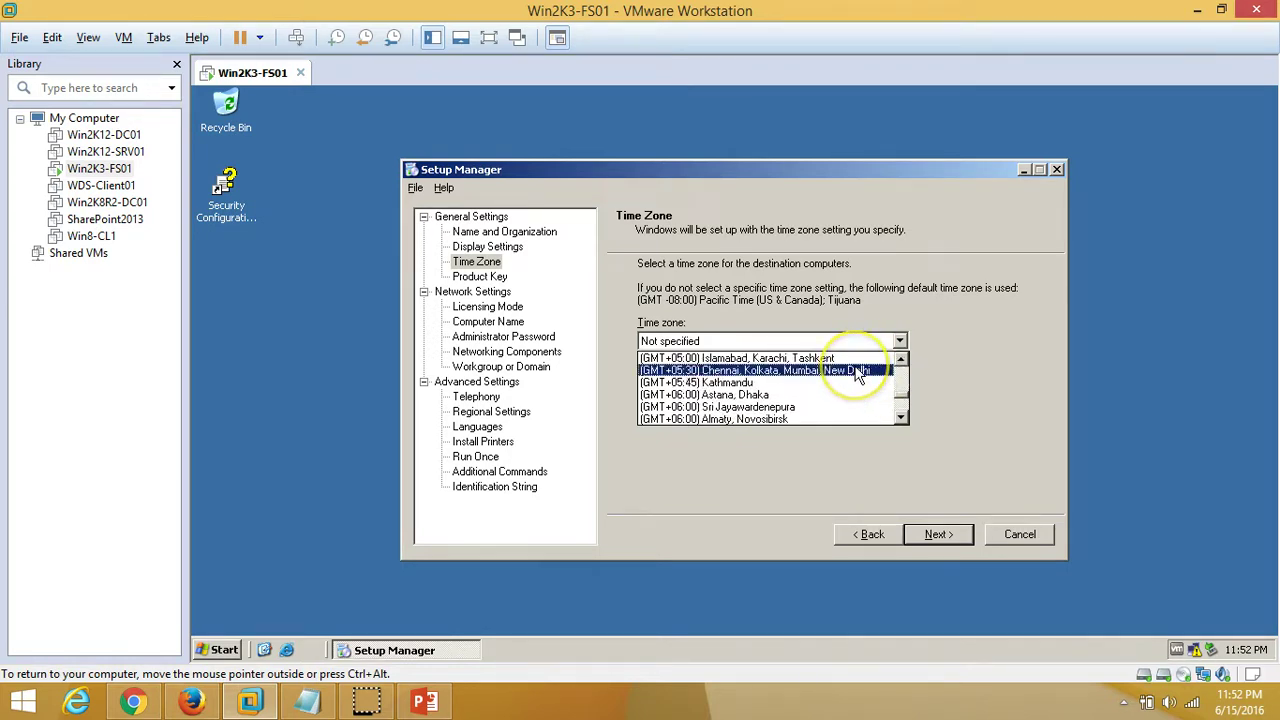
Skip product key and licensing mode, and have computer names generated automatically
left_click(488, 277)
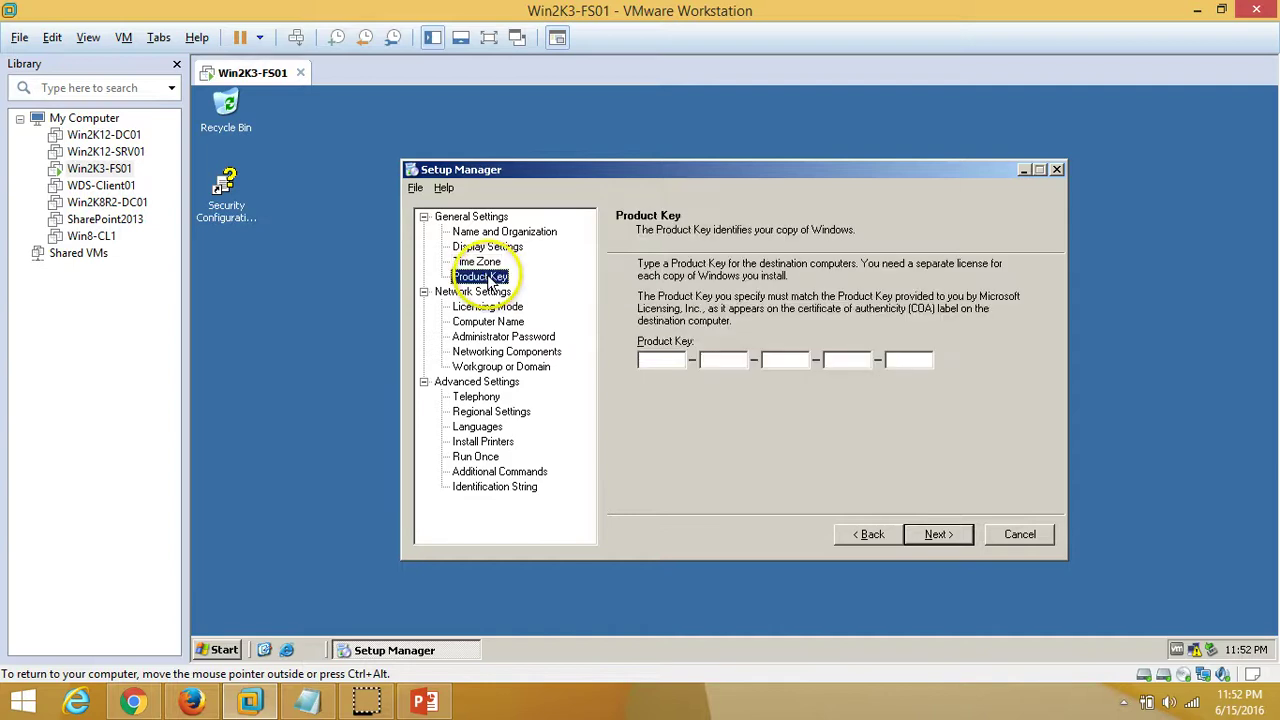
left_click(488, 307)
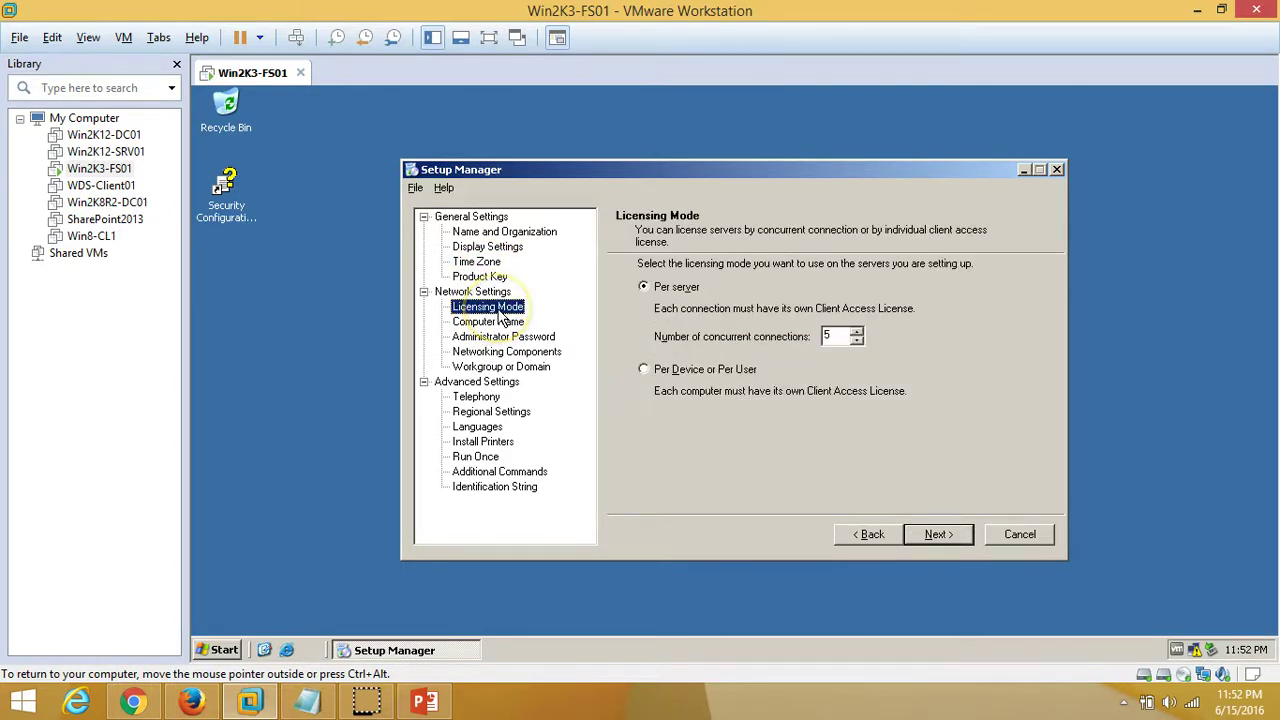
left_click(496, 321)
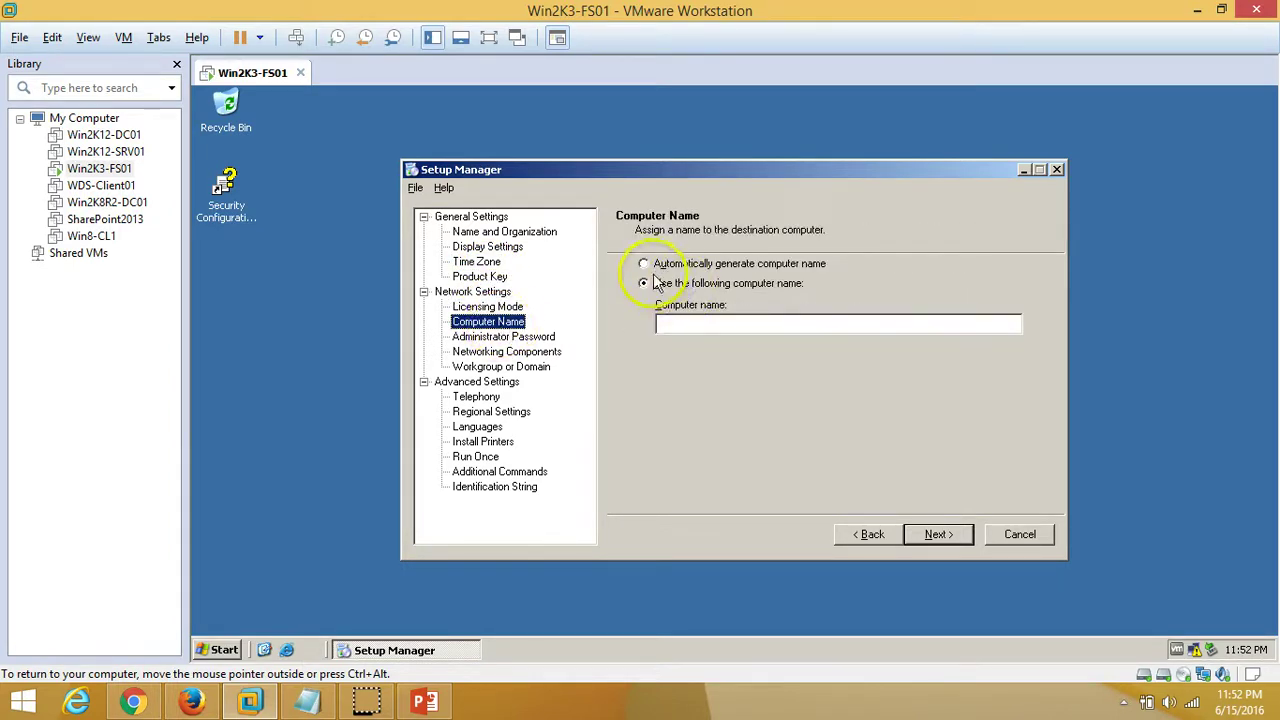
left_click(771, 326)
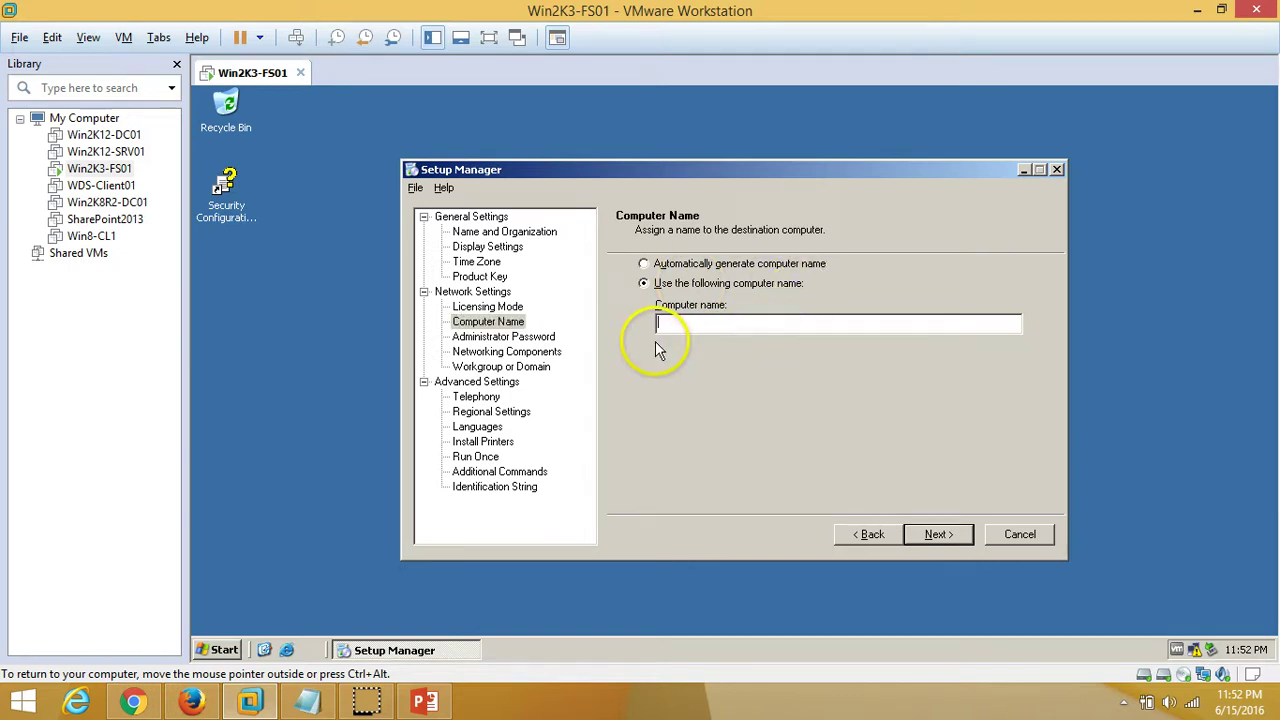
left_click(652, 266)
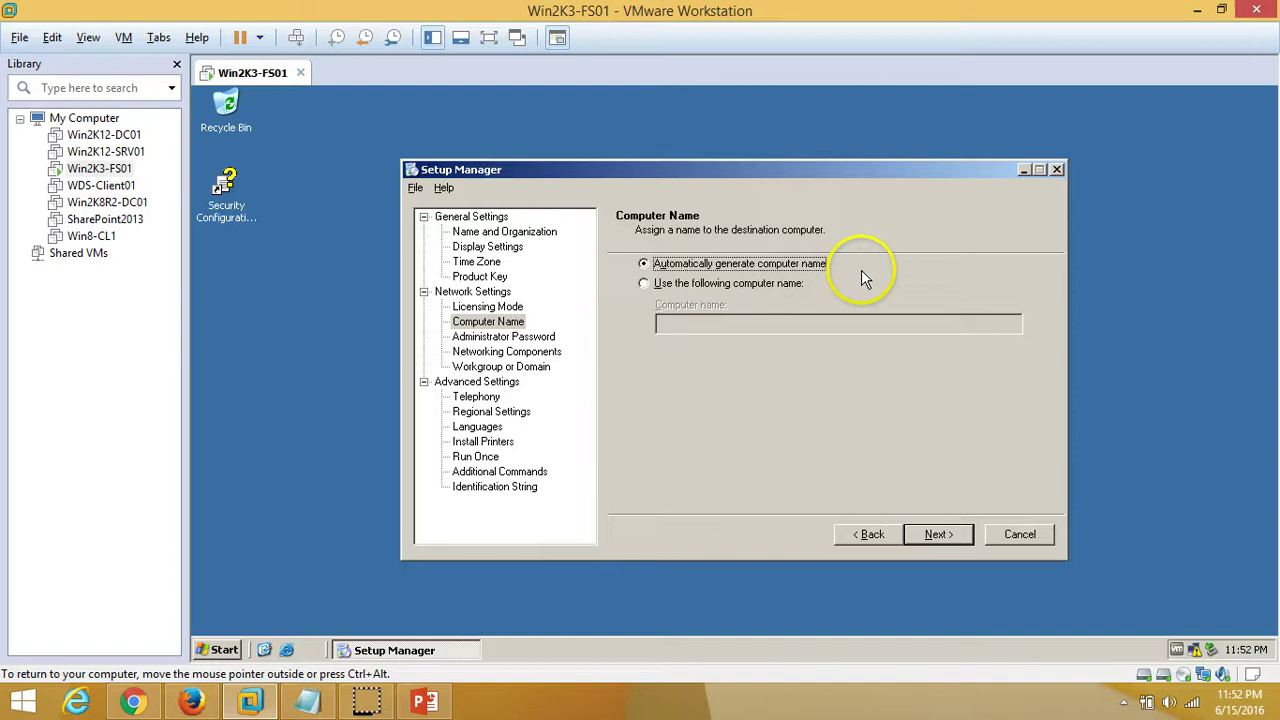
Use a fixed Administrator password, entered and confirmed, instead of prompting
left_click(530, 337)
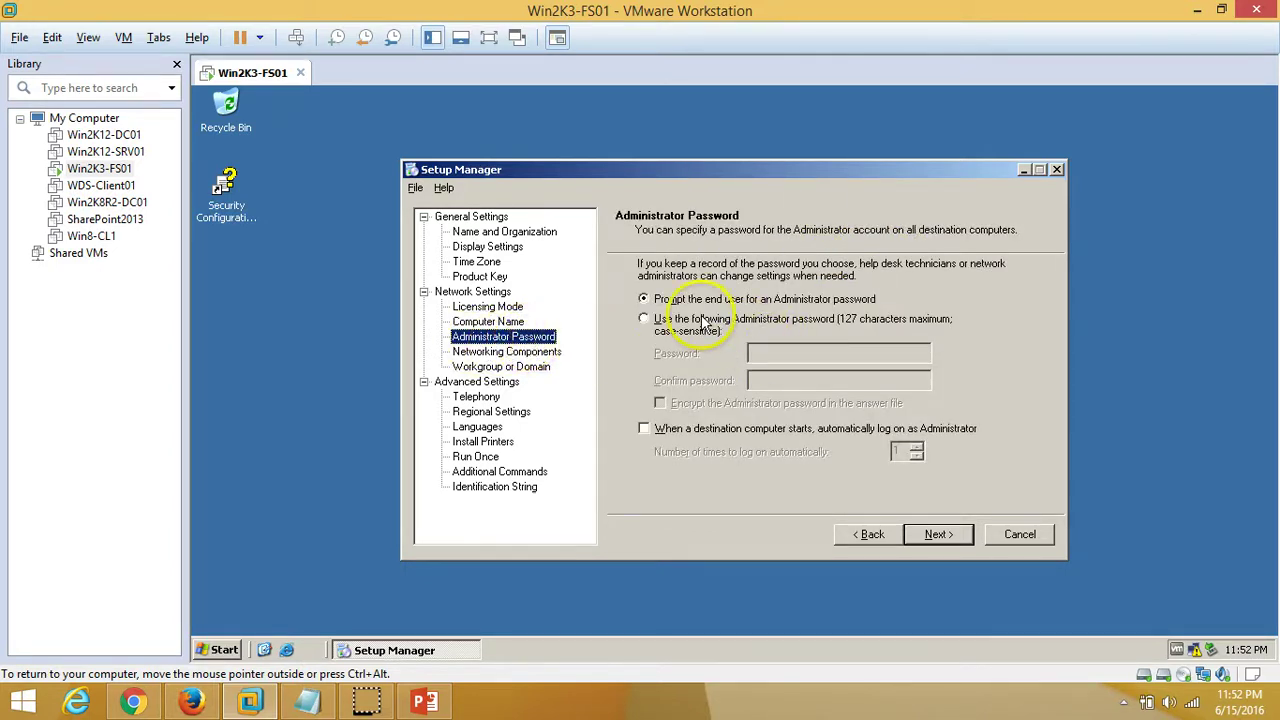
left_click(675, 327)
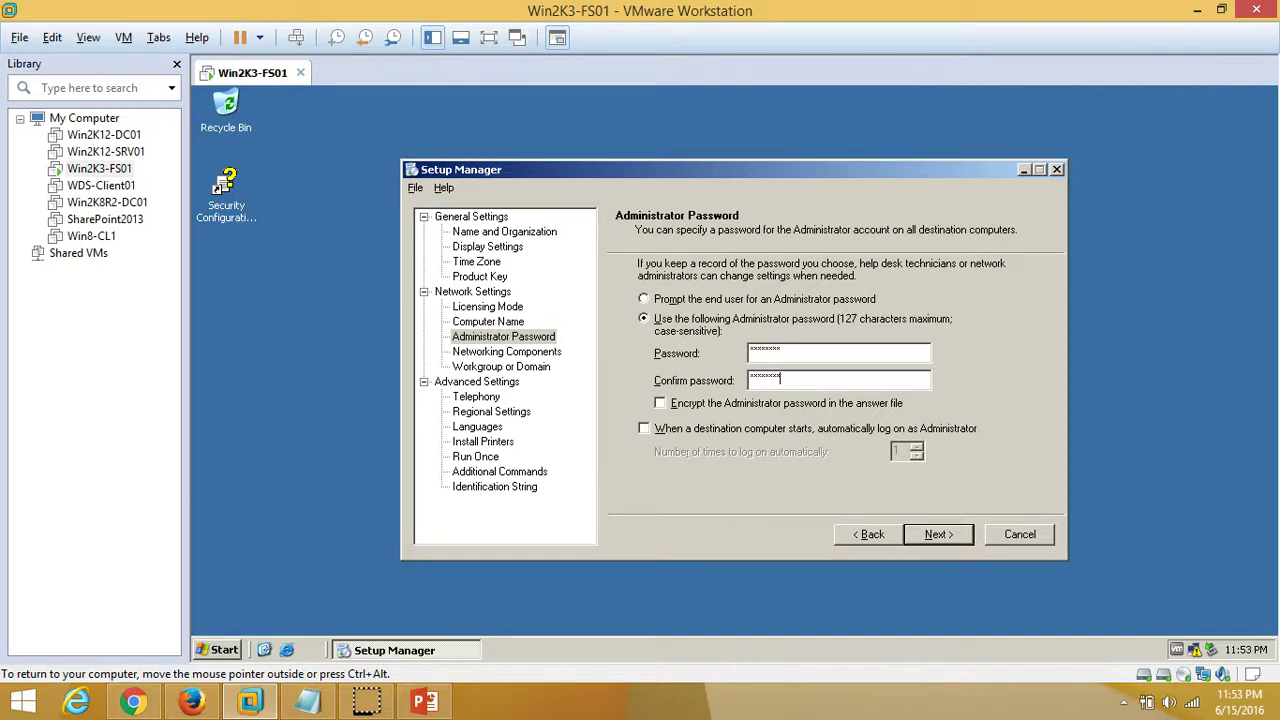
left_click(515, 351)
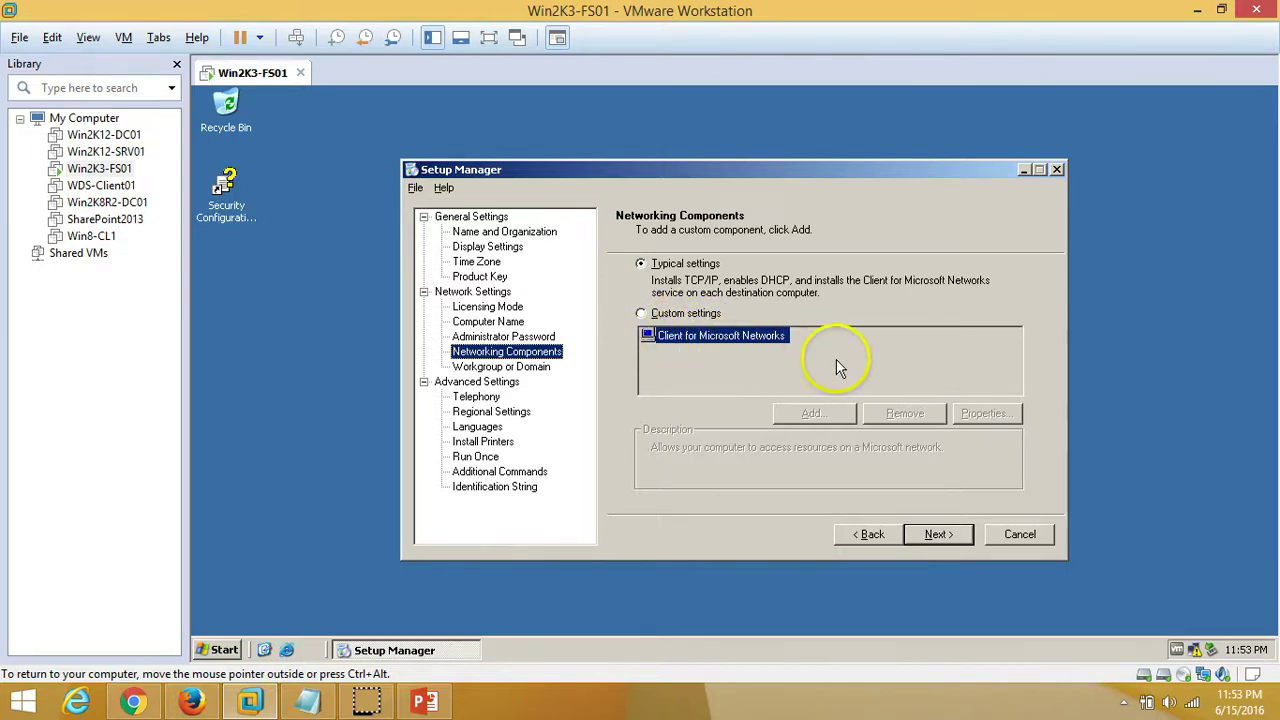
Try the Domain option, then revert to joining the WORKGROUP workgroup
left_click(527, 368)
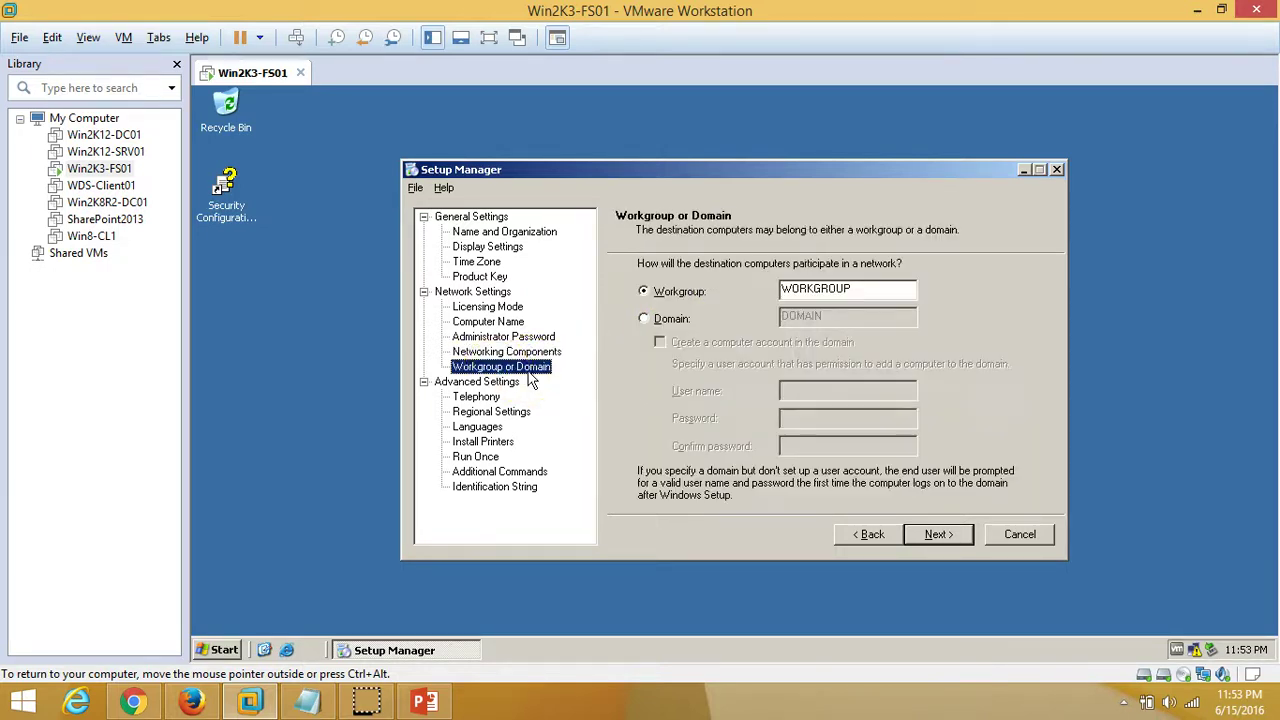
left_click(670, 328)
left_click_drag(857, 315, 650, 345)
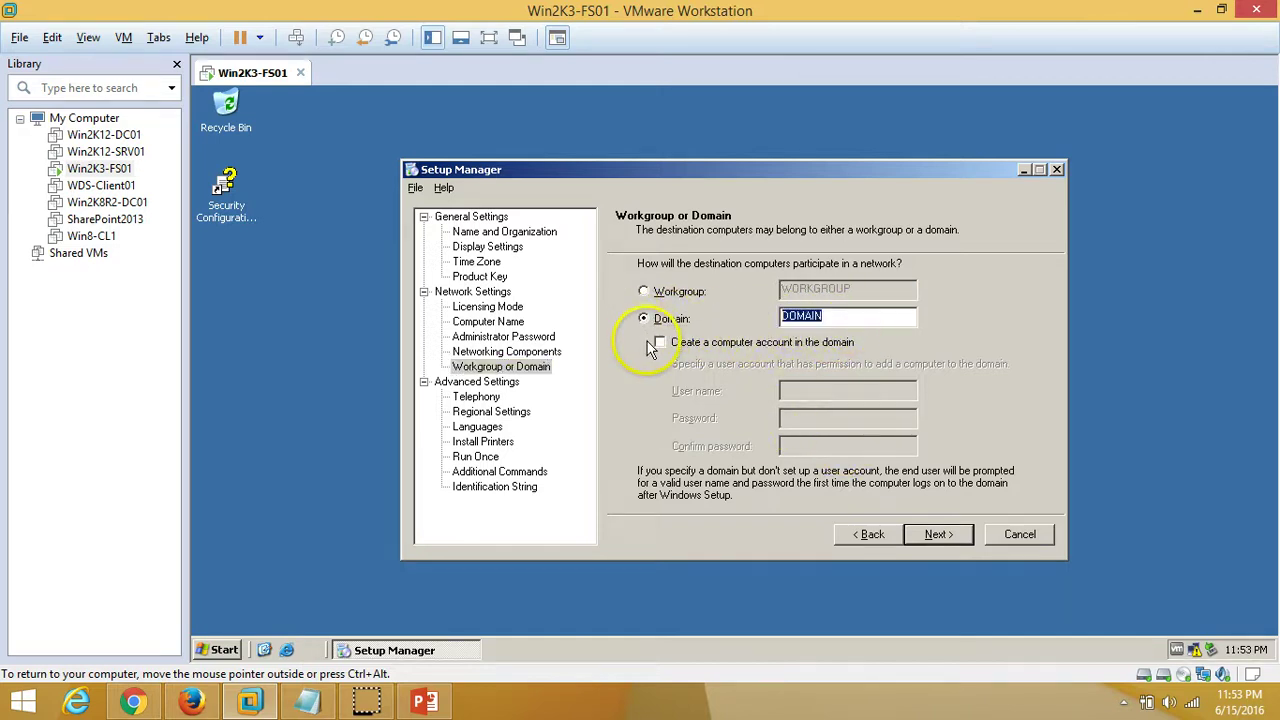
left_click(659, 343)
left_click(664, 345)
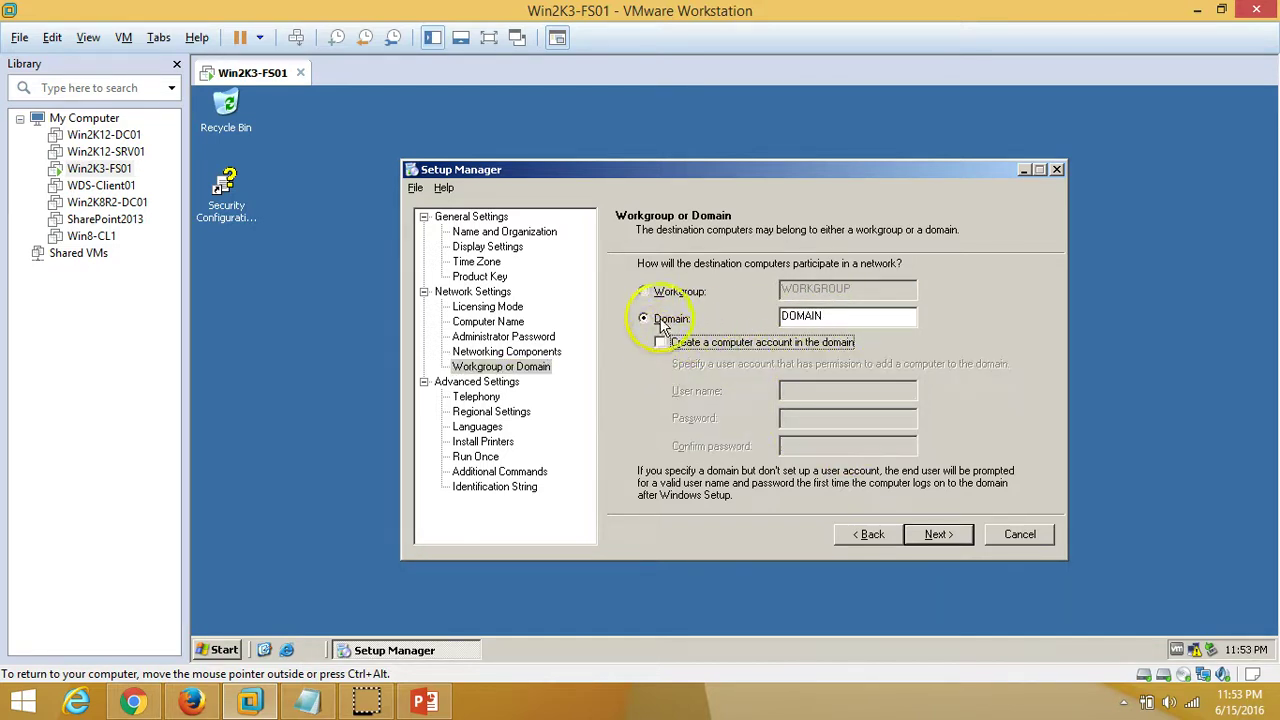
left_click(643, 291)
left_click_drag(894, 289, 606, 296)
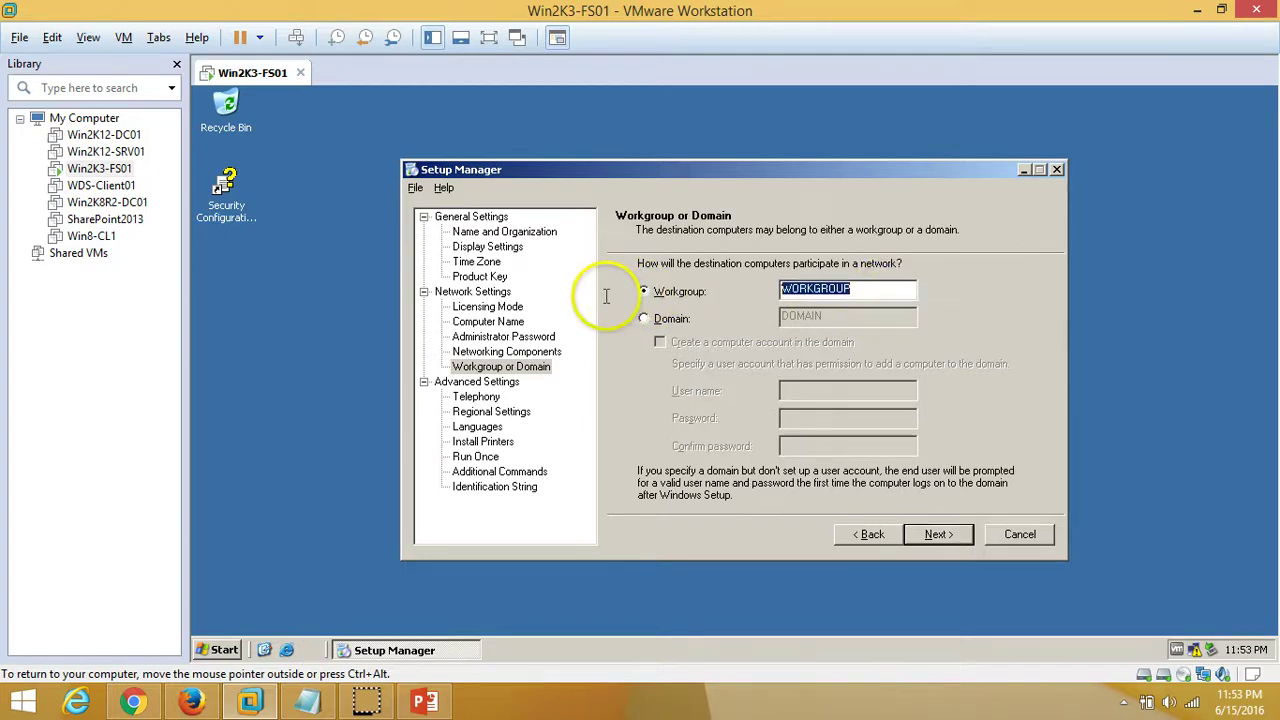
Pass through Telephony, Regional Settings, Languages, Printers and Run Once without adding anything
left_click(476, 397)
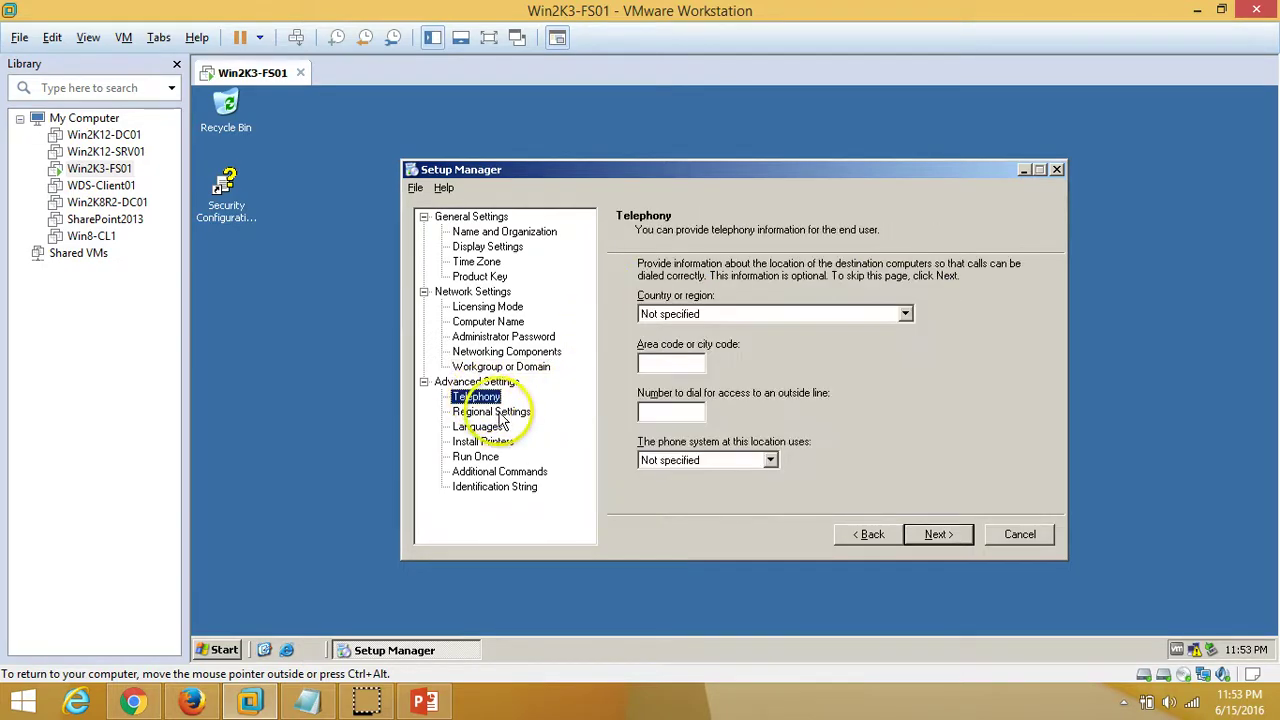
left_click(497, 412)
left_click(478, 427)
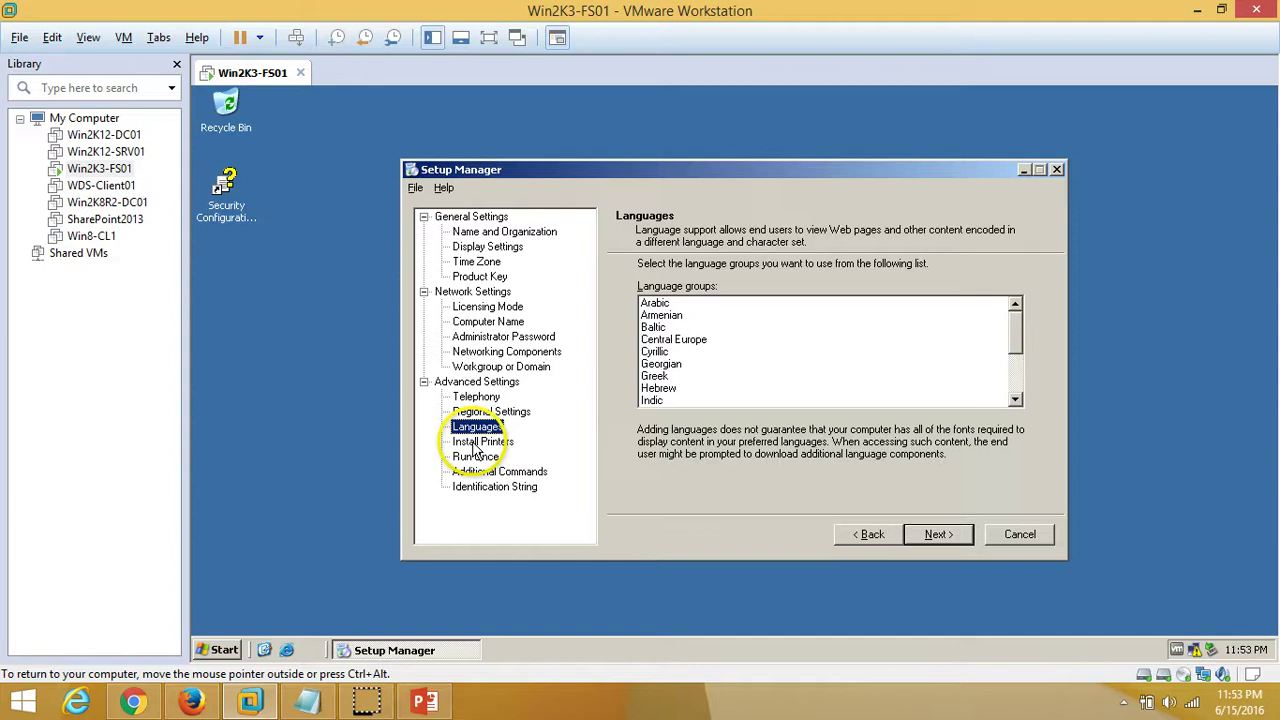
left_click(482, 441)
left_click(871, 329)
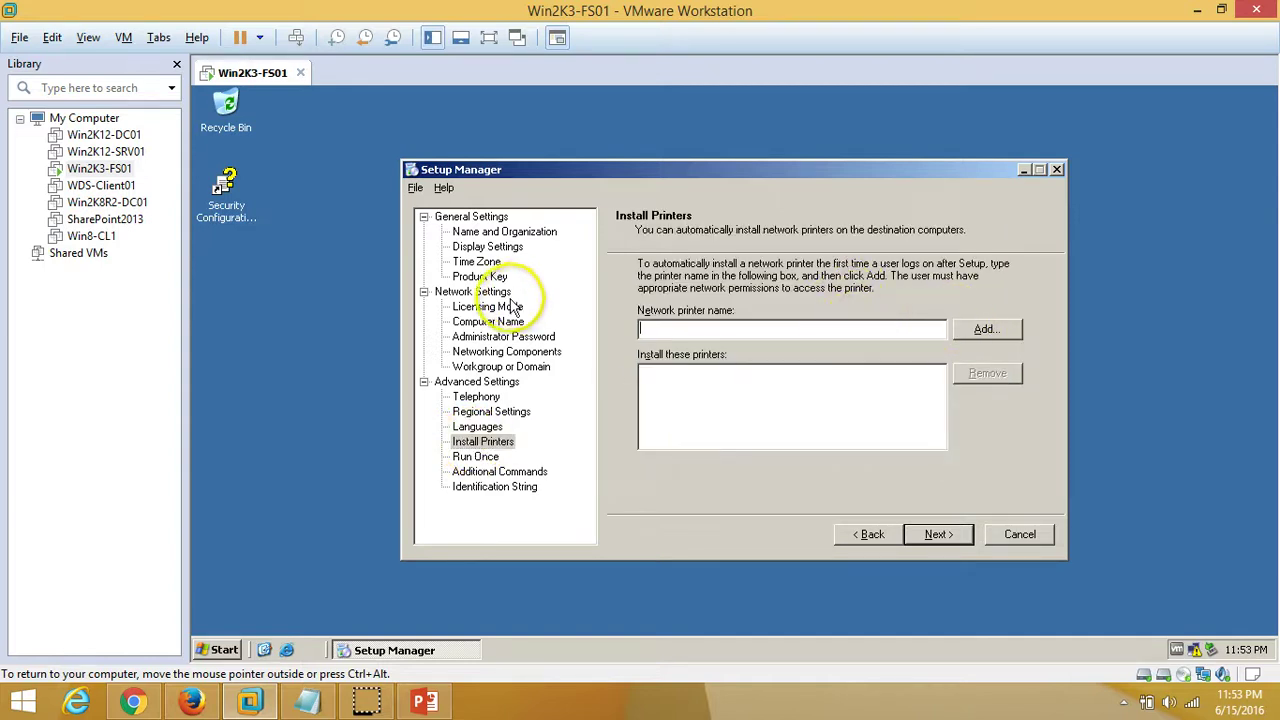
left_click(476, 457)
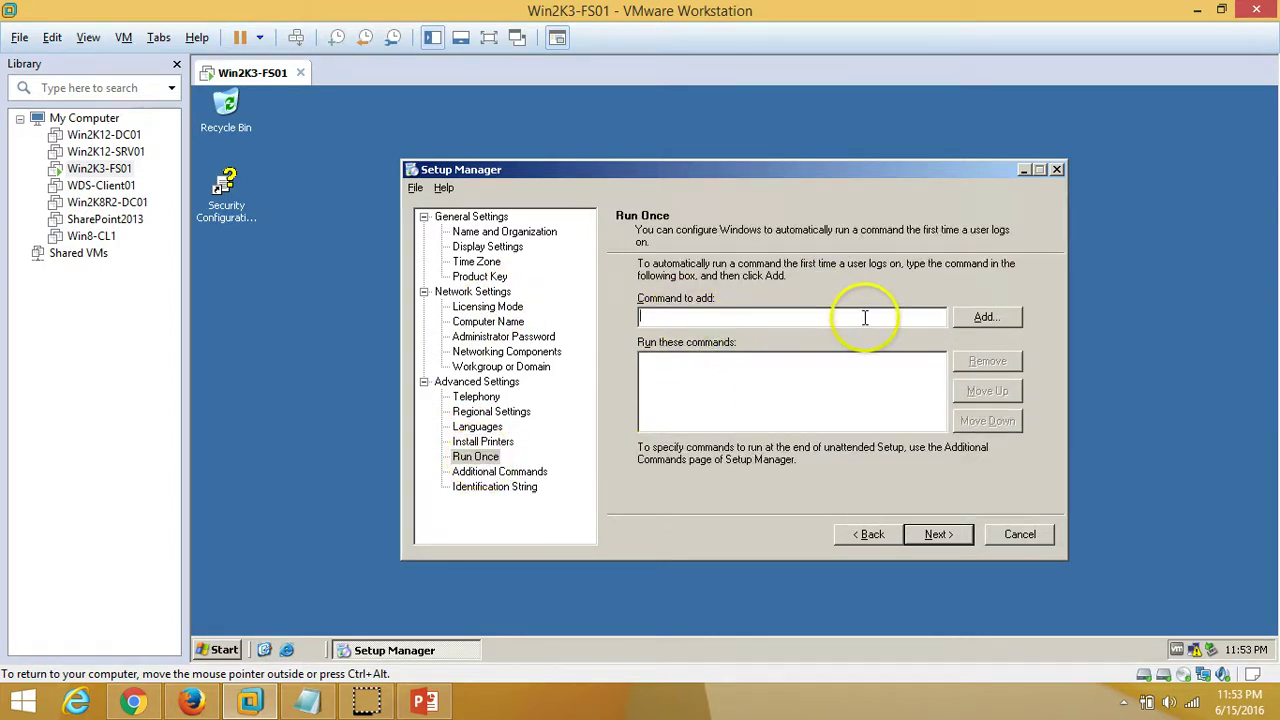
left_click(806, 422)
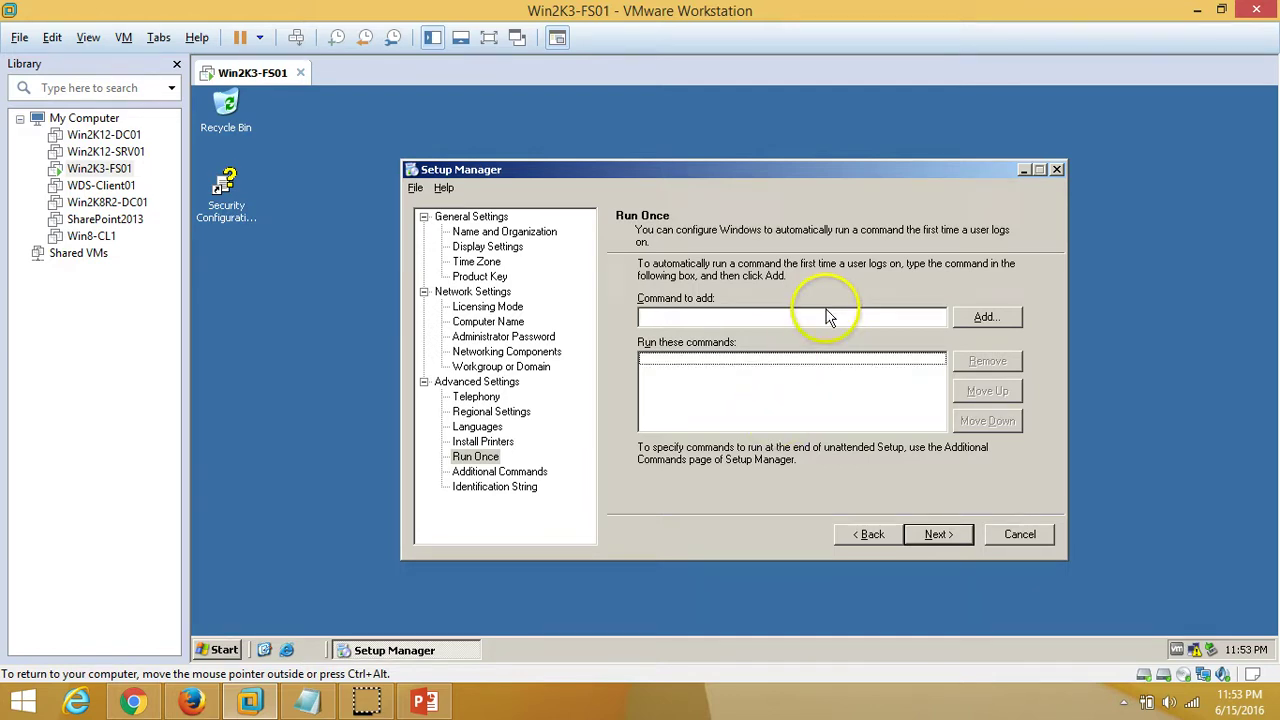
left_click(495, 487)
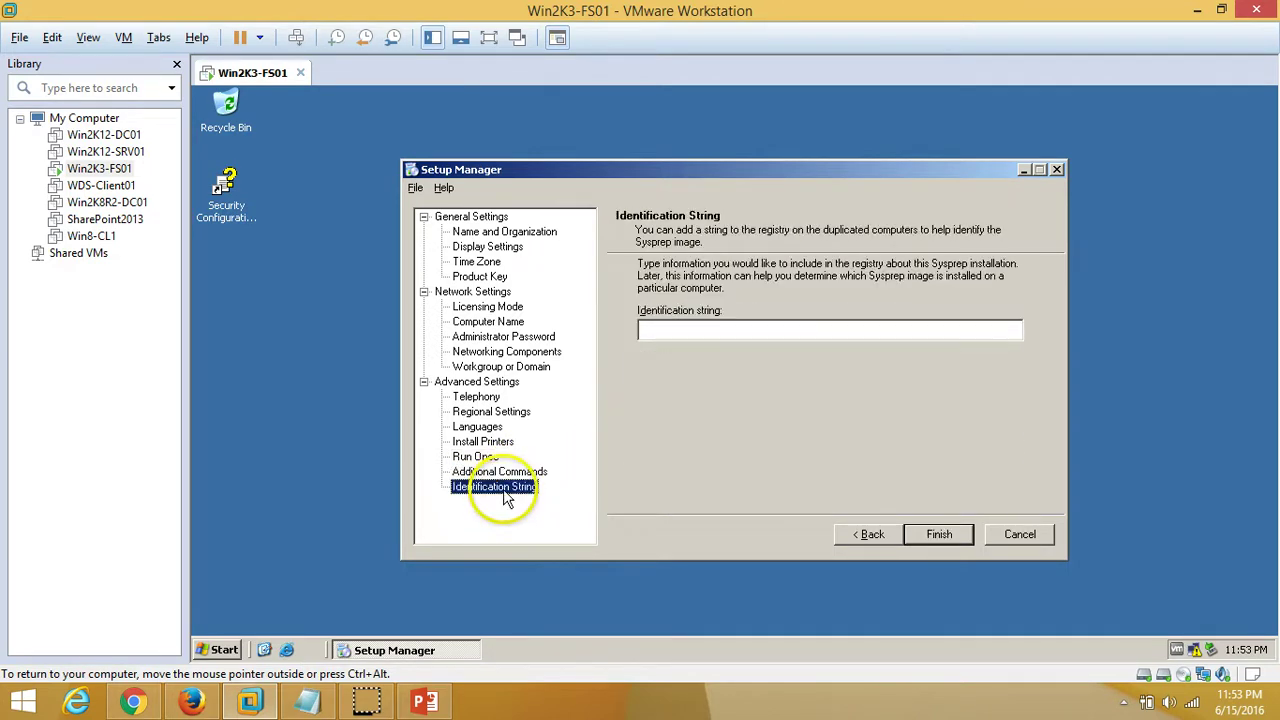
Save the answer file to C:\SysPrep\sysprep.inf and cancel out of the final page
left_click(939, 535)
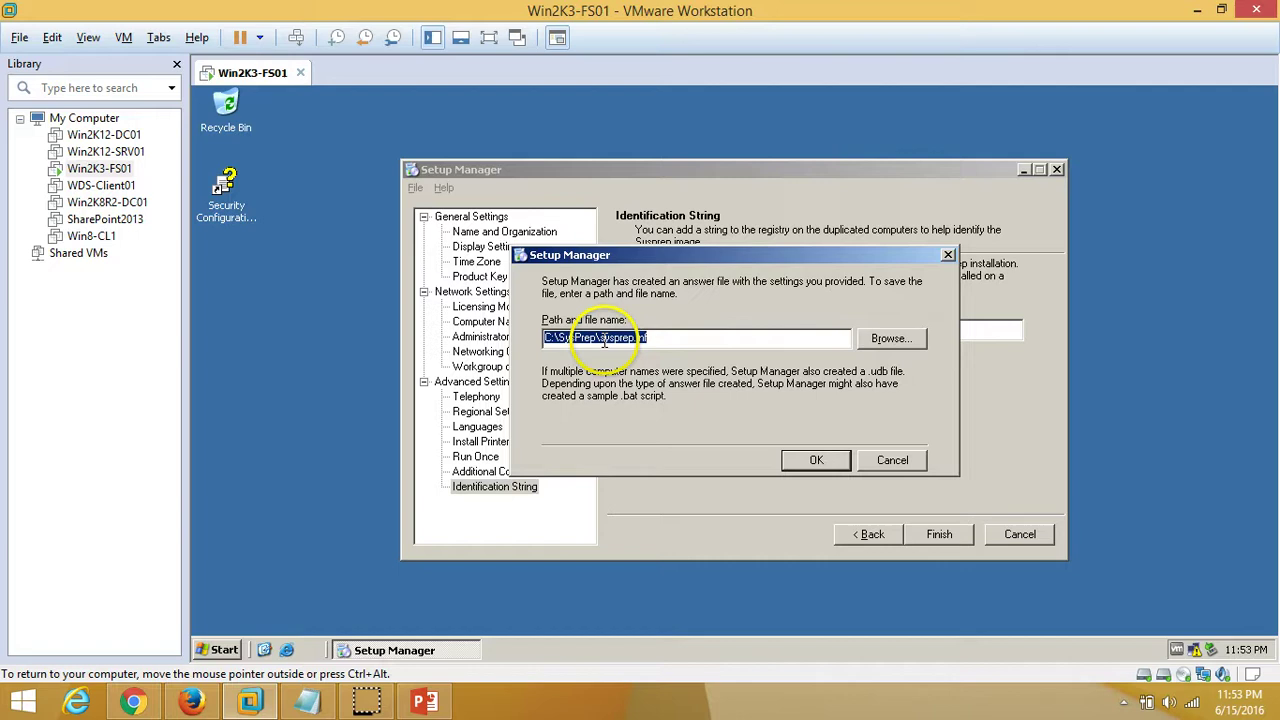
left_click_drag(604, 338, 680, 337)
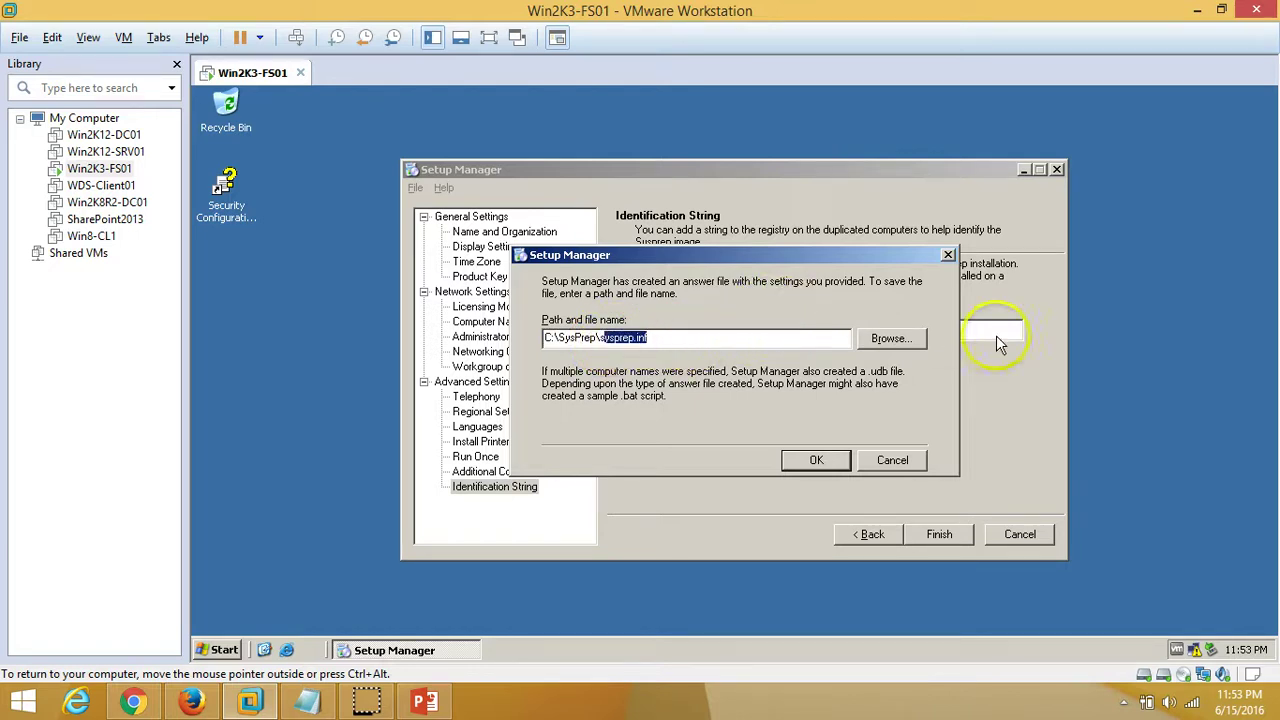
left_click_drag(766, 337, 520, 368)
left_click(546, 340)
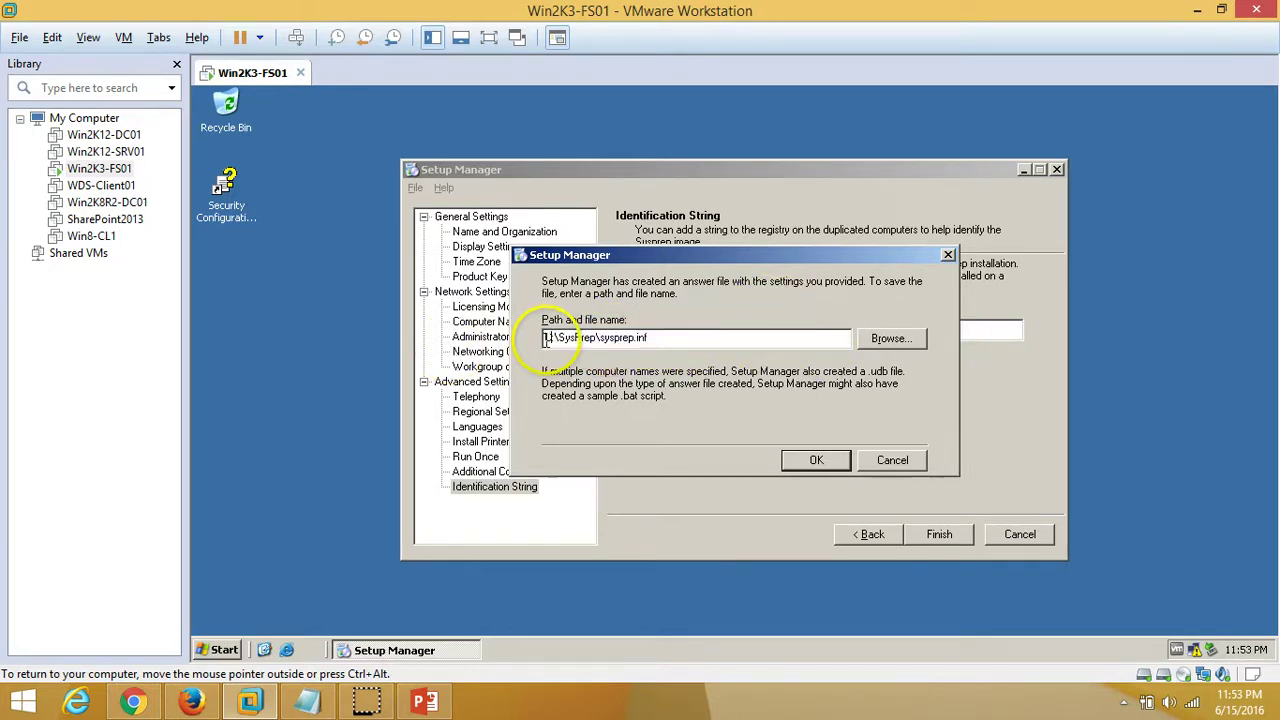
left_click(728, 336)
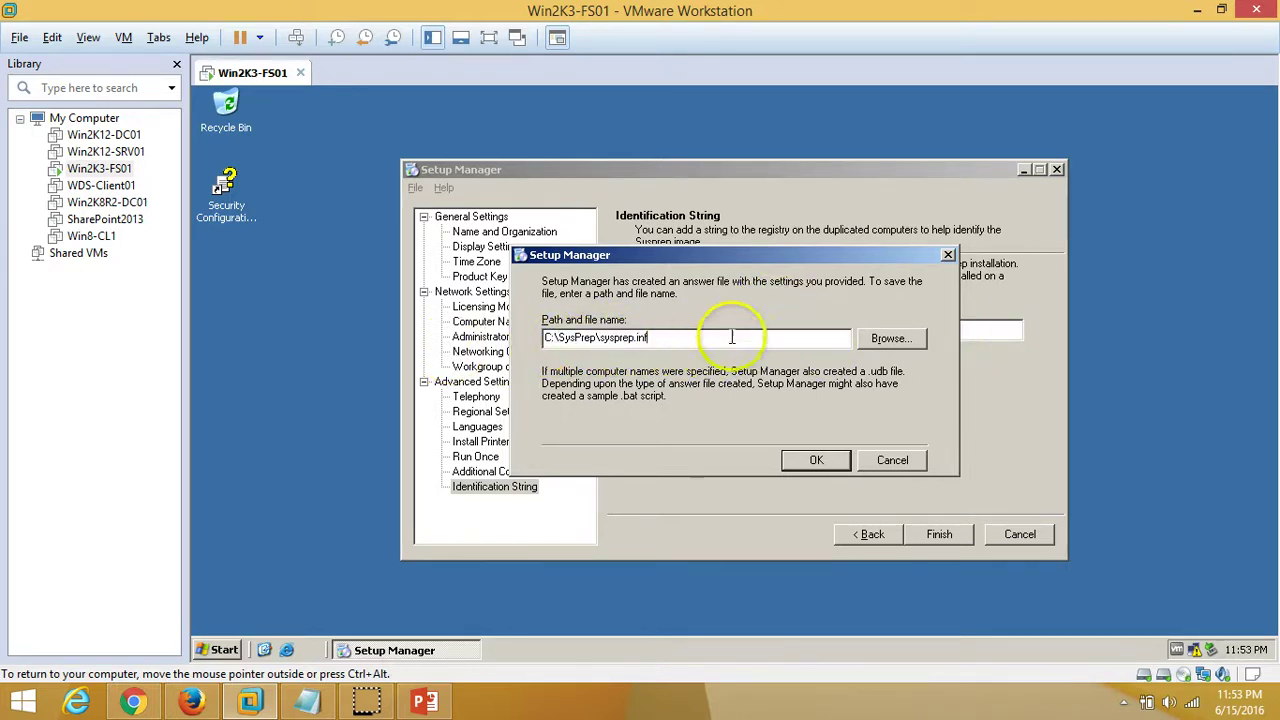
left_click(817, 461)
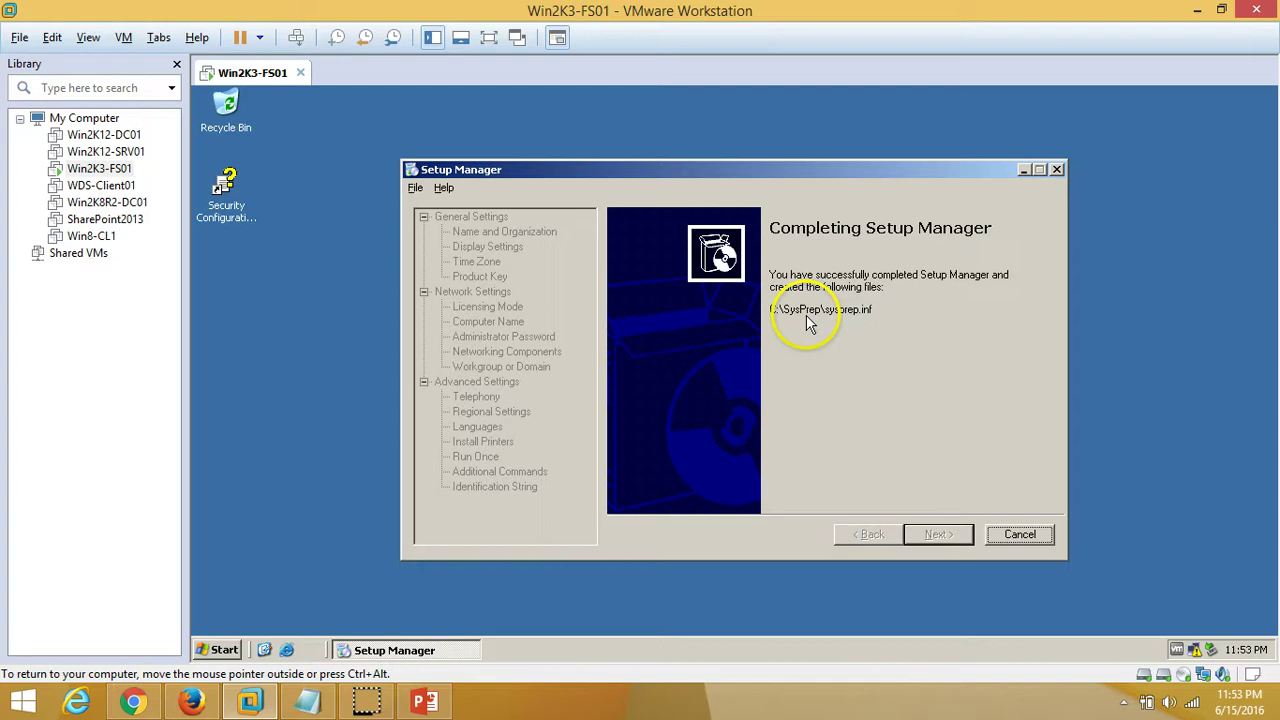
left_click(1019, 536)
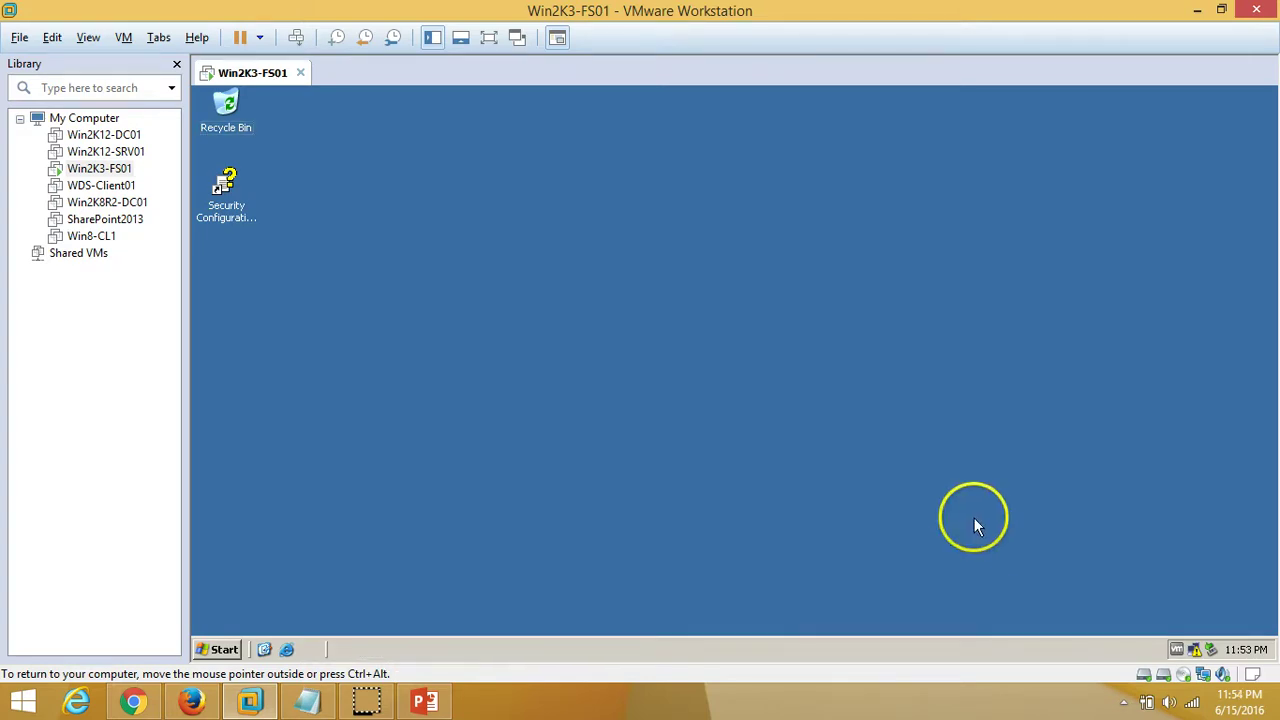
Browse through My Computer to C:\SysPrep and open sysprep.inf in Notepad
left_click(218, 650)
left_click(432, 277)
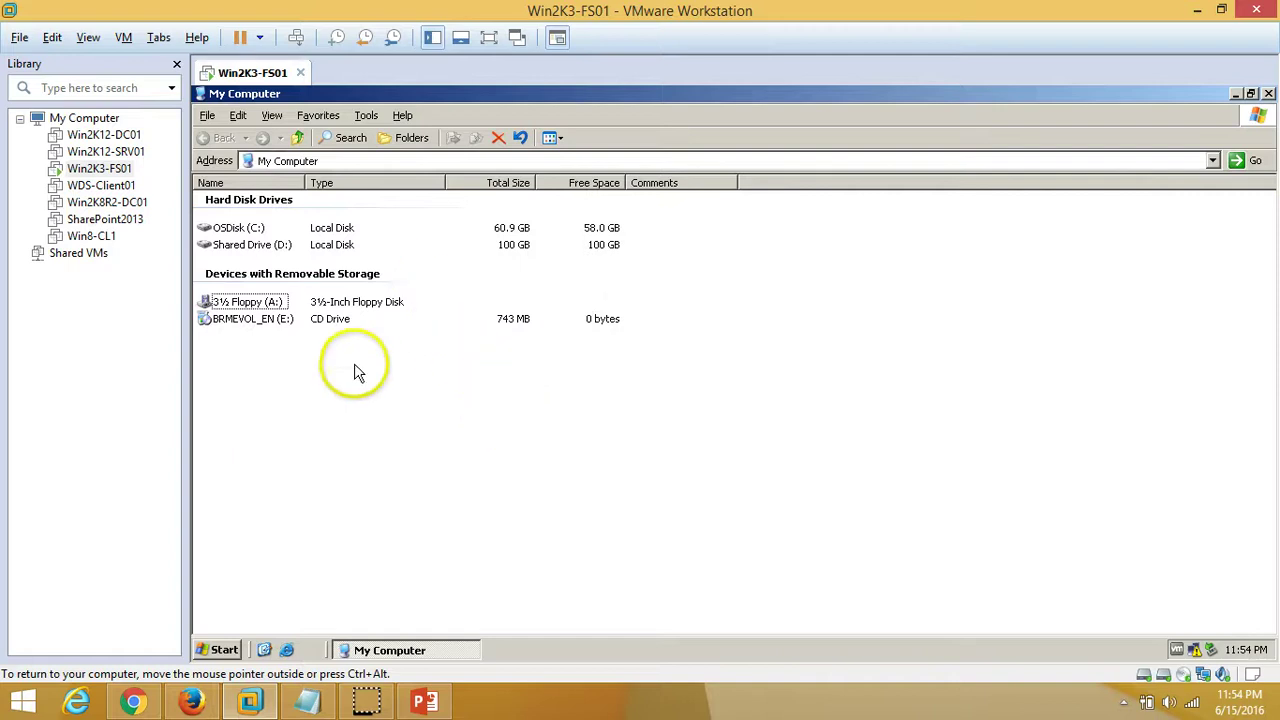
left_click(240, 229)
double_click(240, 233)
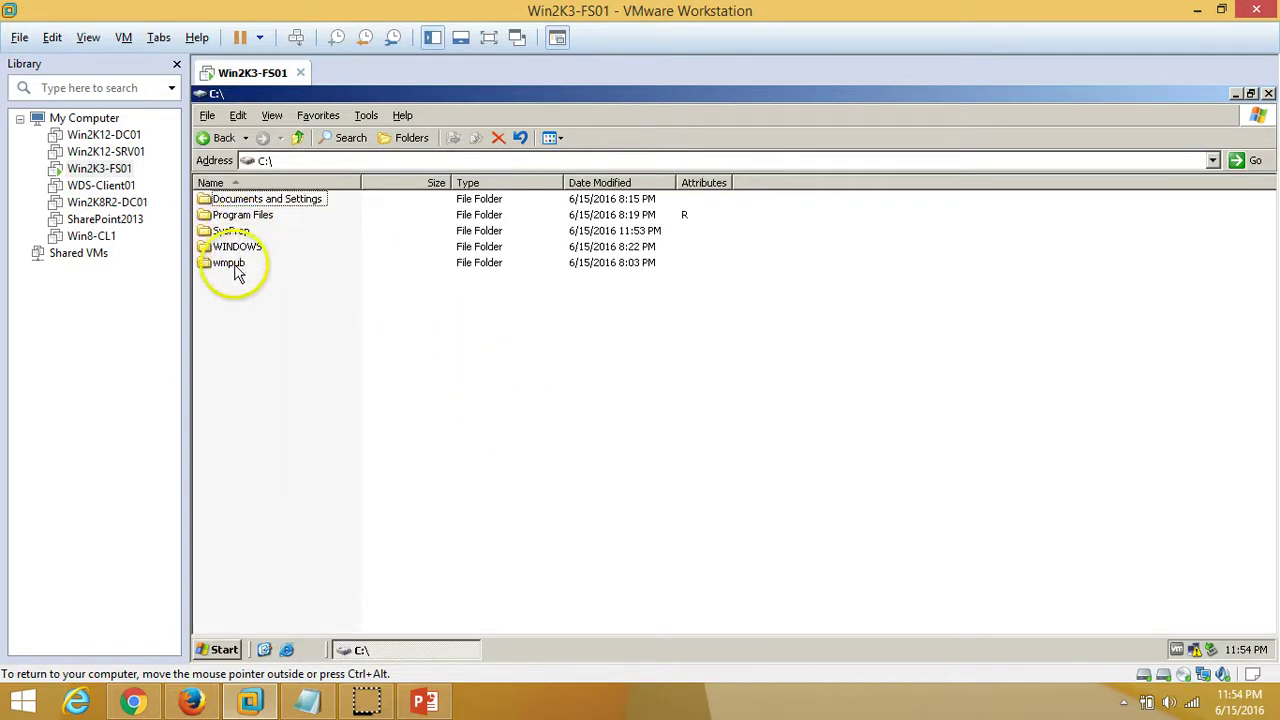
double_click(228, 232)
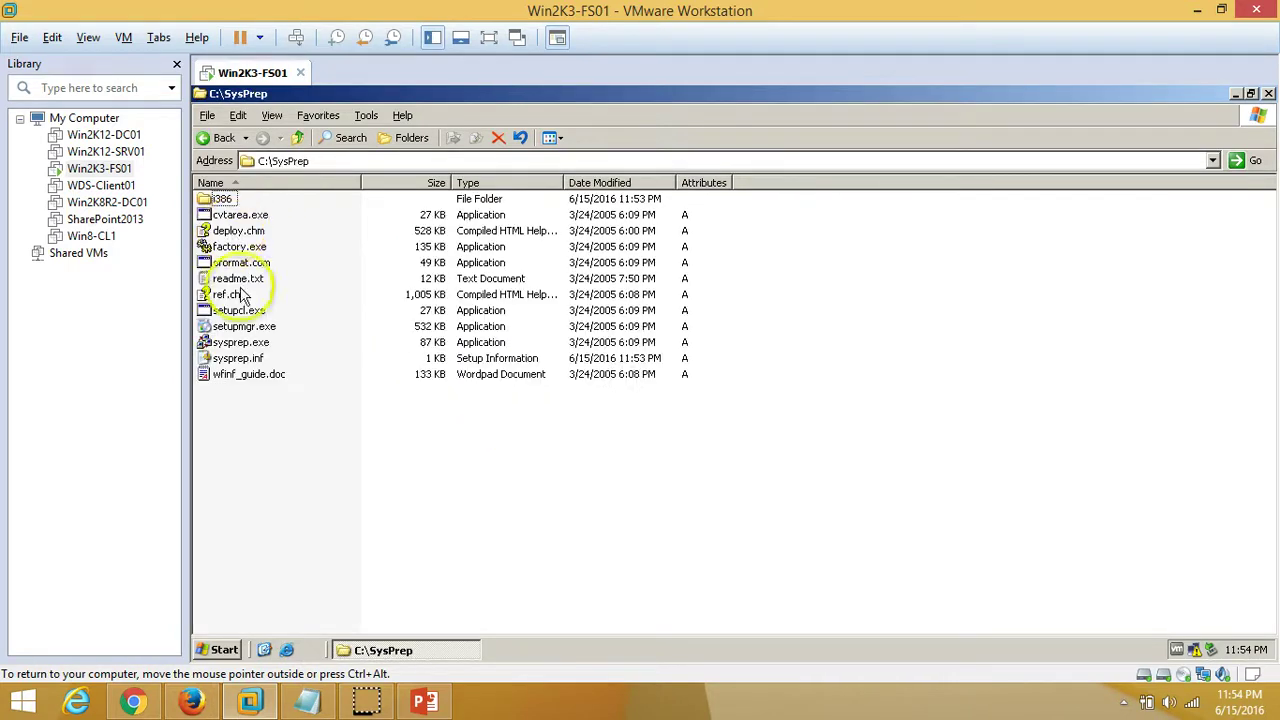
double_click(237, 358)
Maximize the sysprep.inf Notepad window and highlight the AdminPassword and EncryptedAdminPassword lines for review
left_click(512, 298)
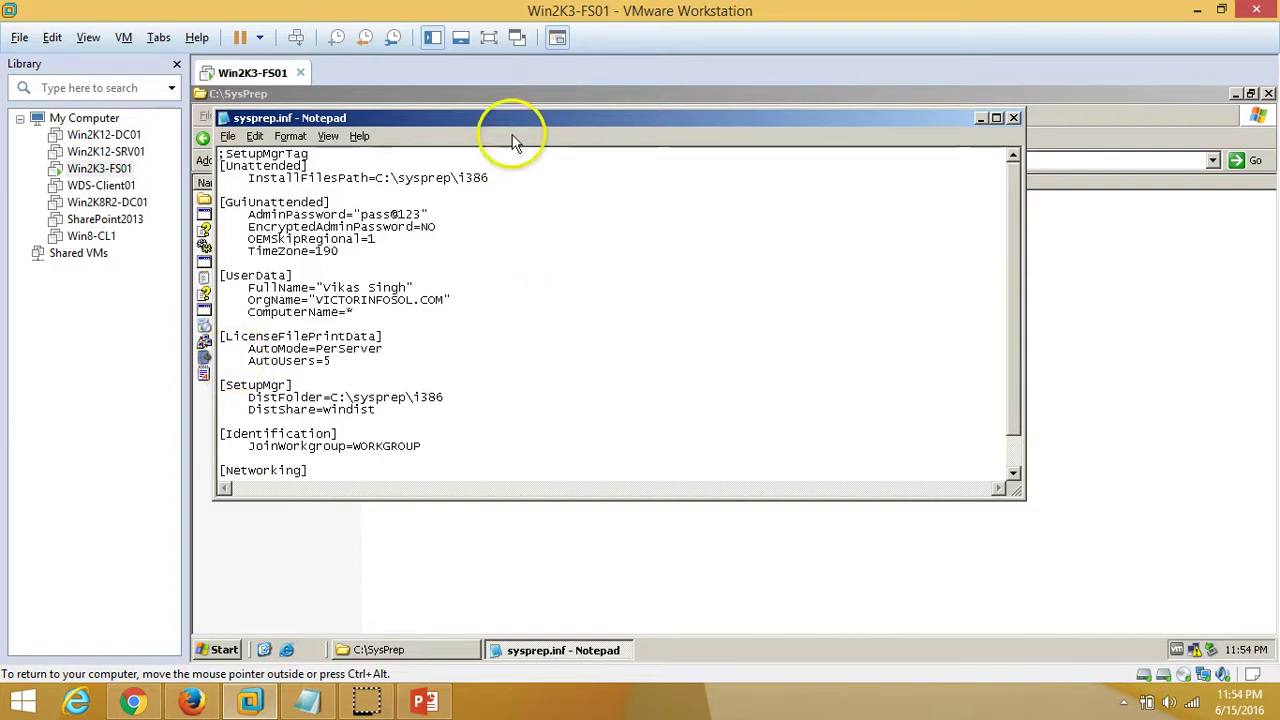
double_click(522, 118)
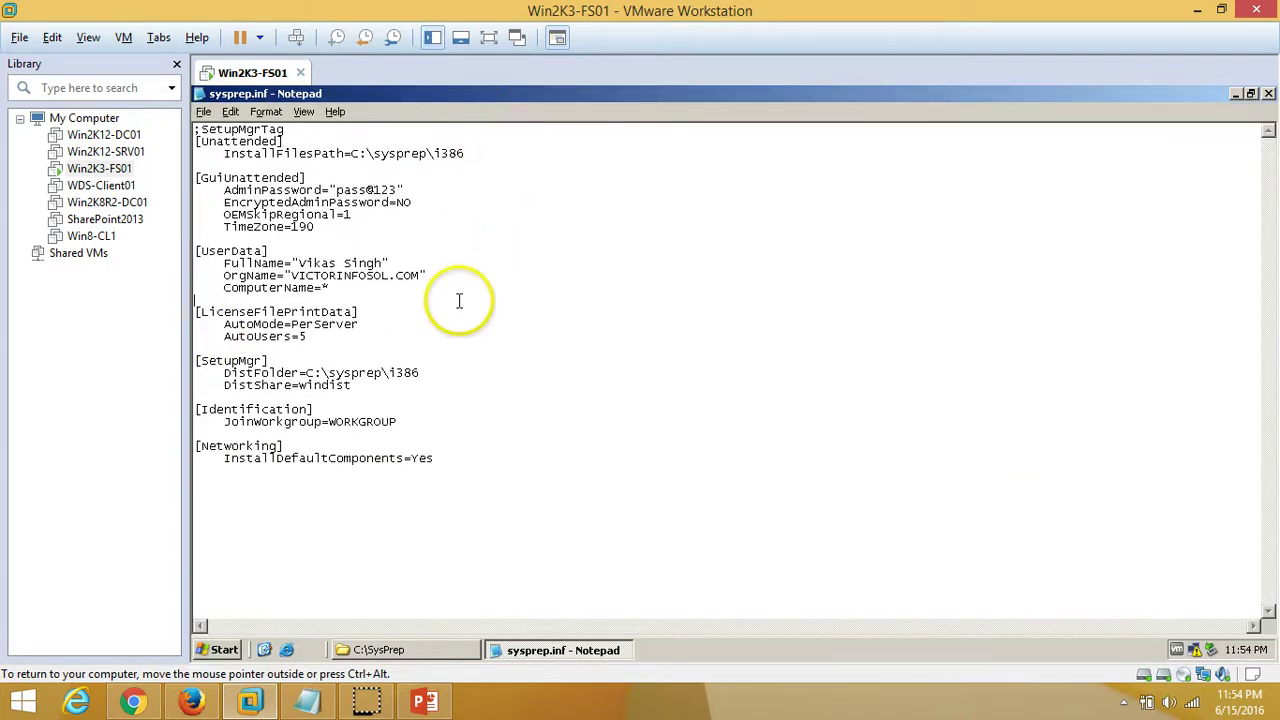
left_click_drag(290, 190, 386, 198)
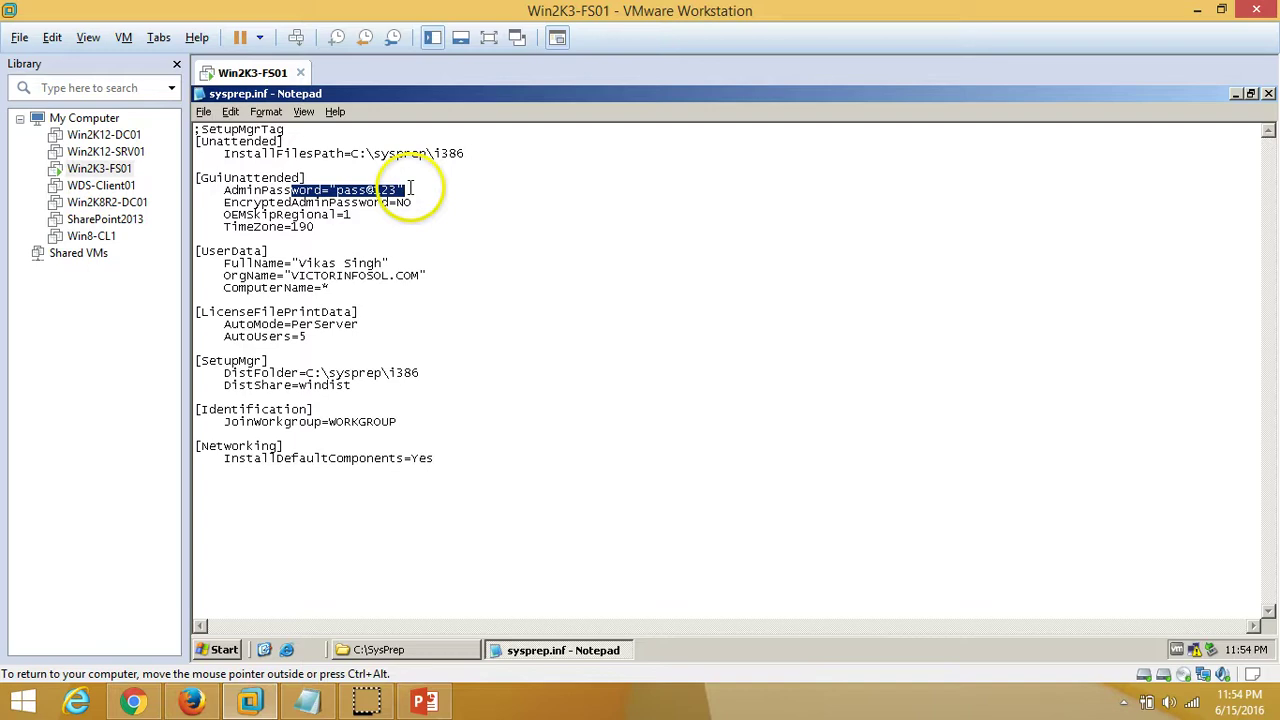
left_click(494, 206)
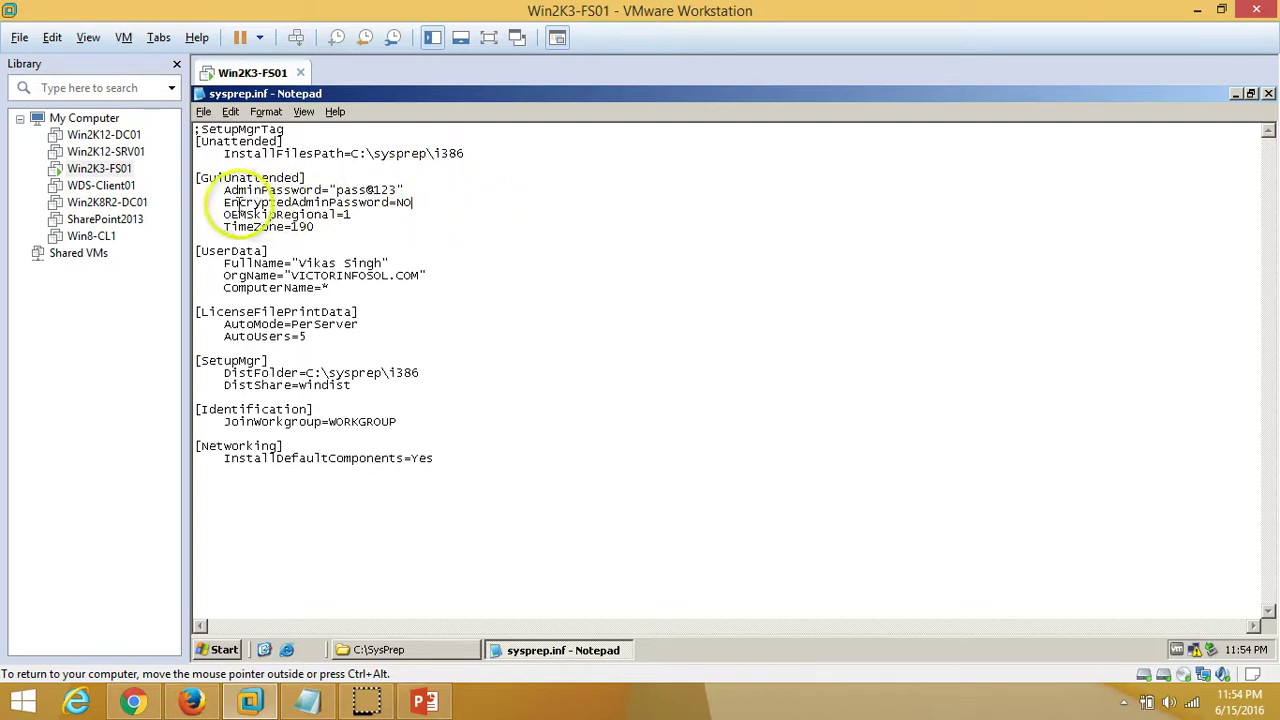
left_click_drag(231, 190, 486, 193)
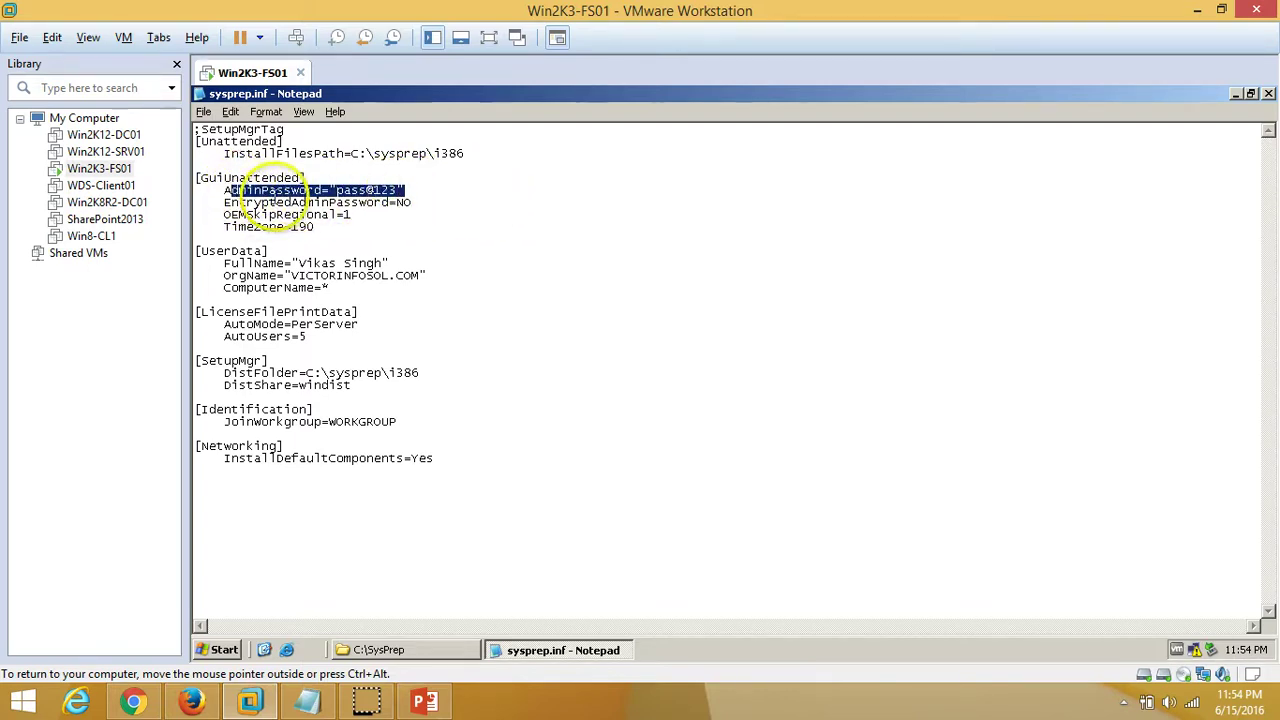
left_click_drag(336, 190, 416, 193)
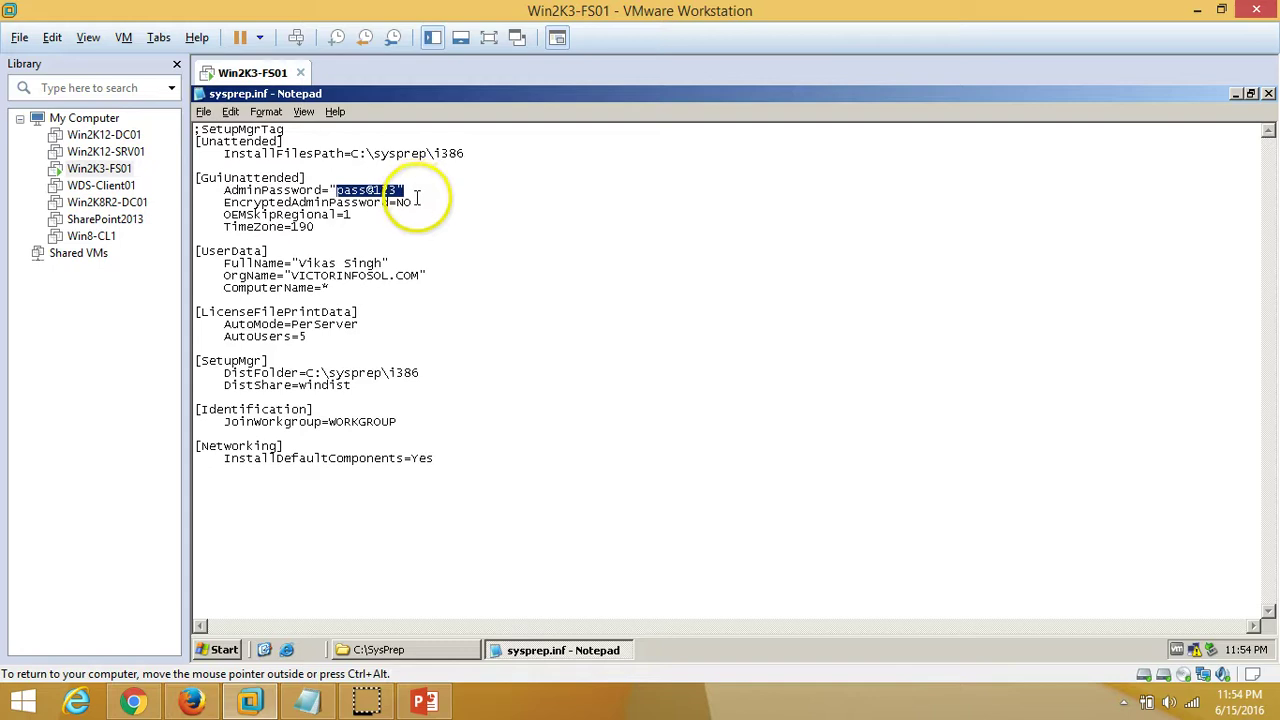
left_click(449, 228)
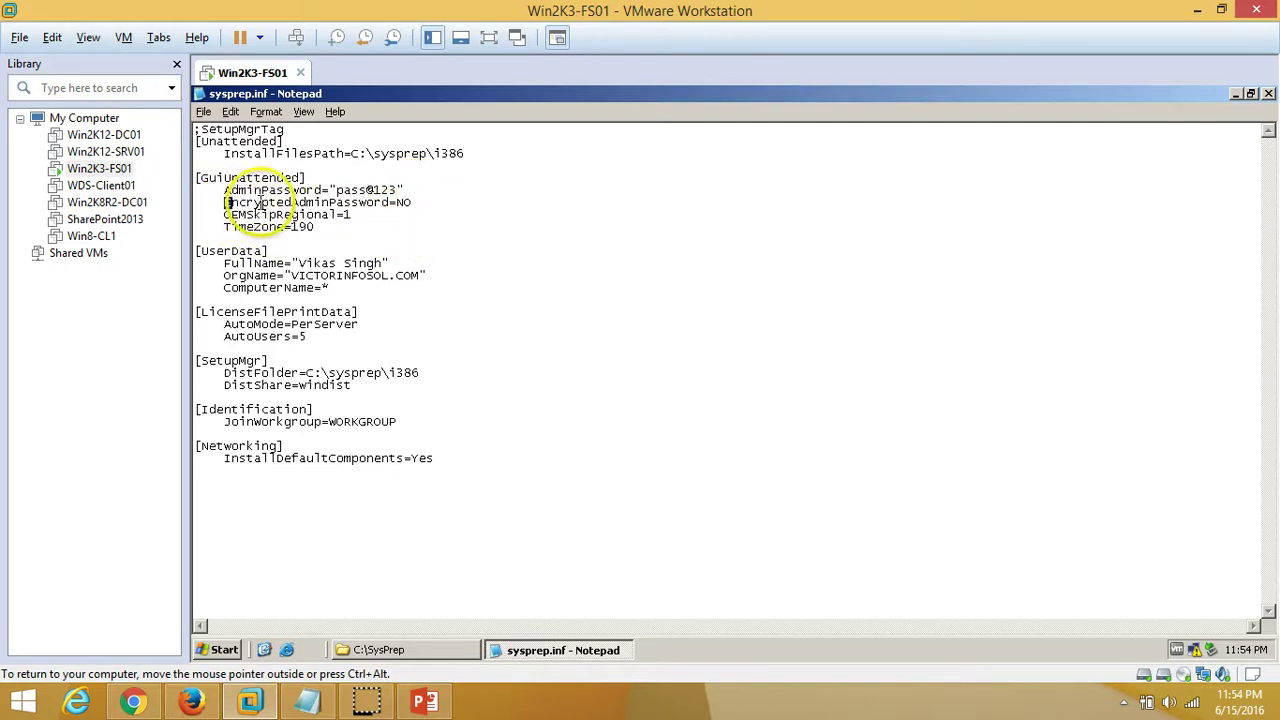
left_click_drag(225, 203, 372, 492)
left_click(380, 493)
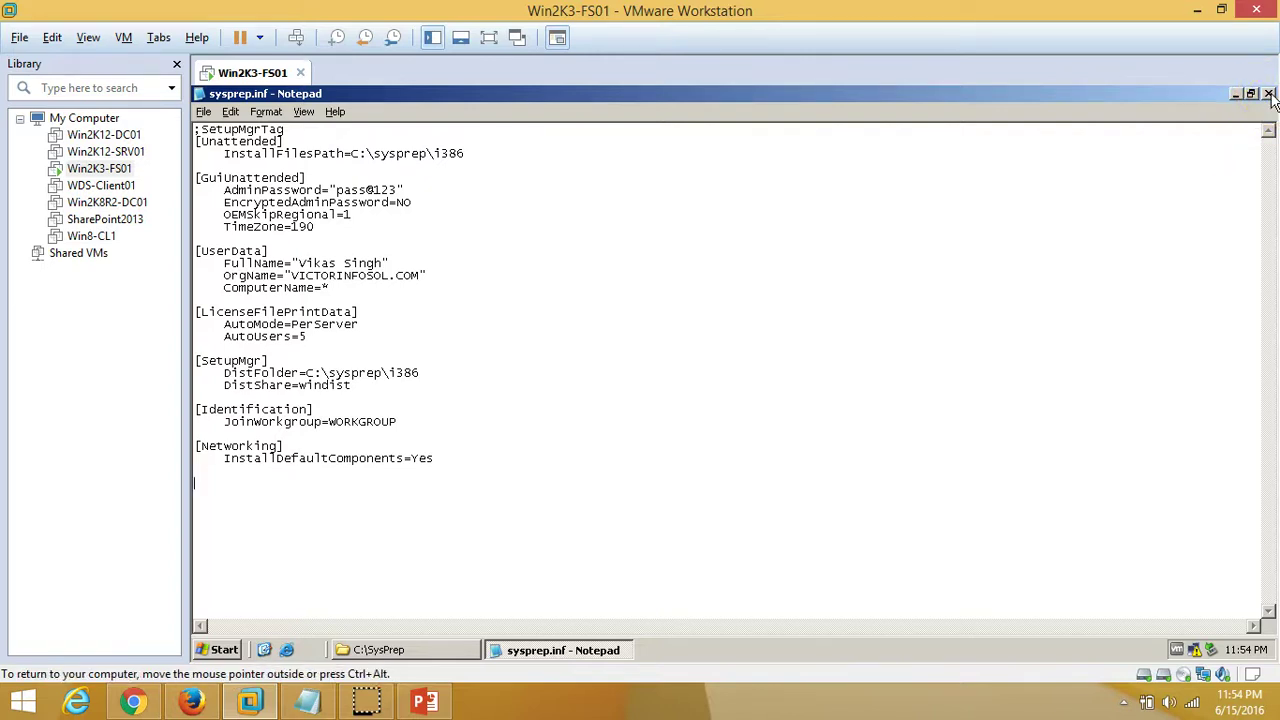
Close the sysprep.inf answer file in Notepad
left_click(1269, 94)
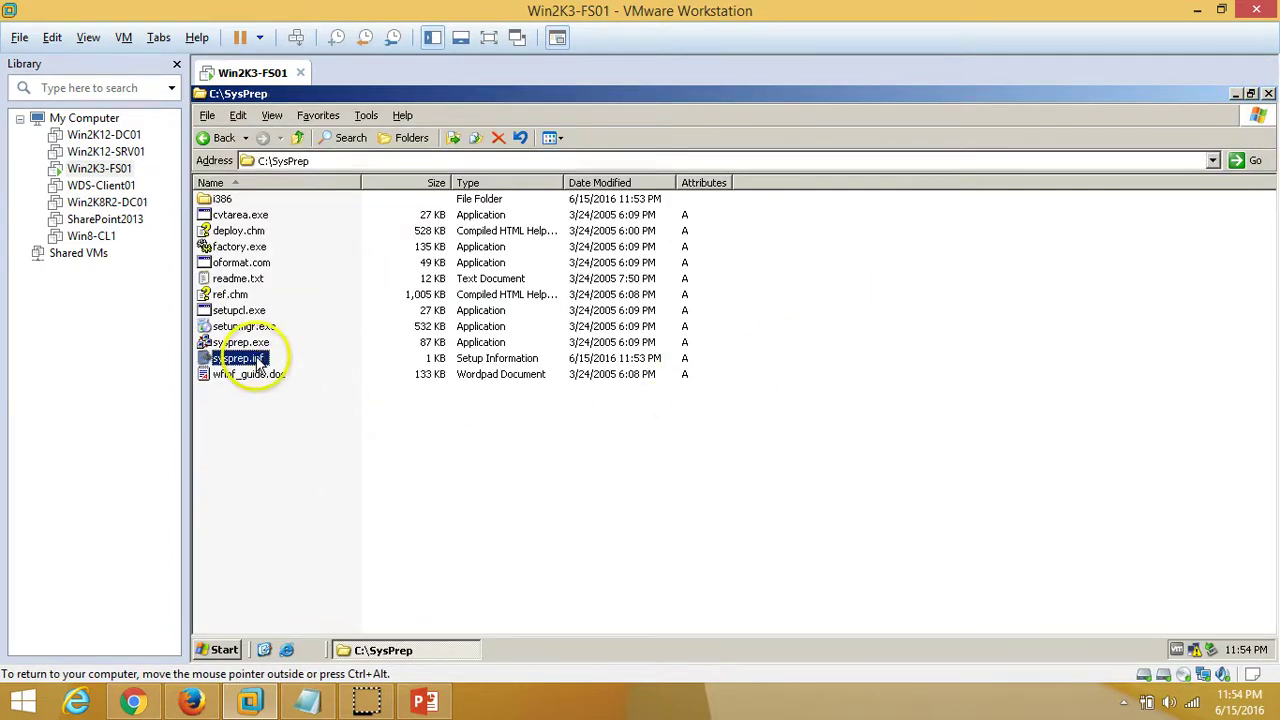
left_click(386, 563)
left_click(367, 703)
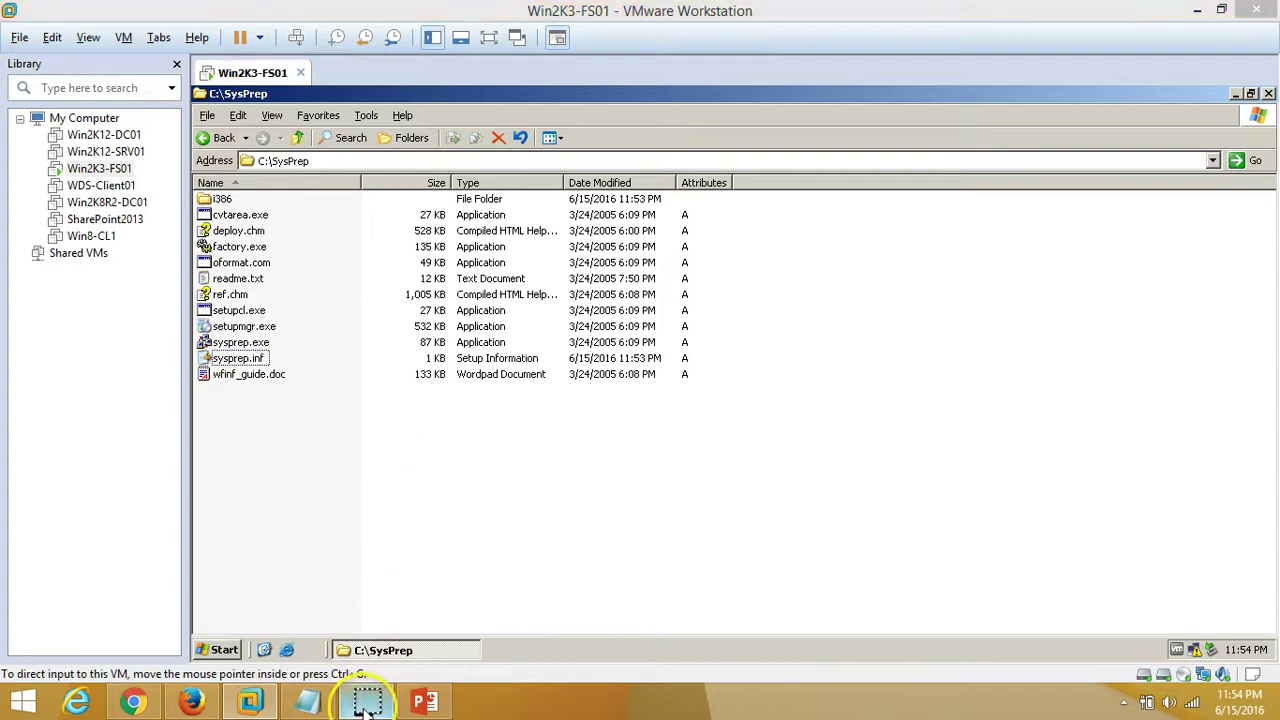
Browse to C:\SysPrep through My Computer and run sysprep.exe, accepting its security warning
left_click(224, 650)
left_click(471, 274)
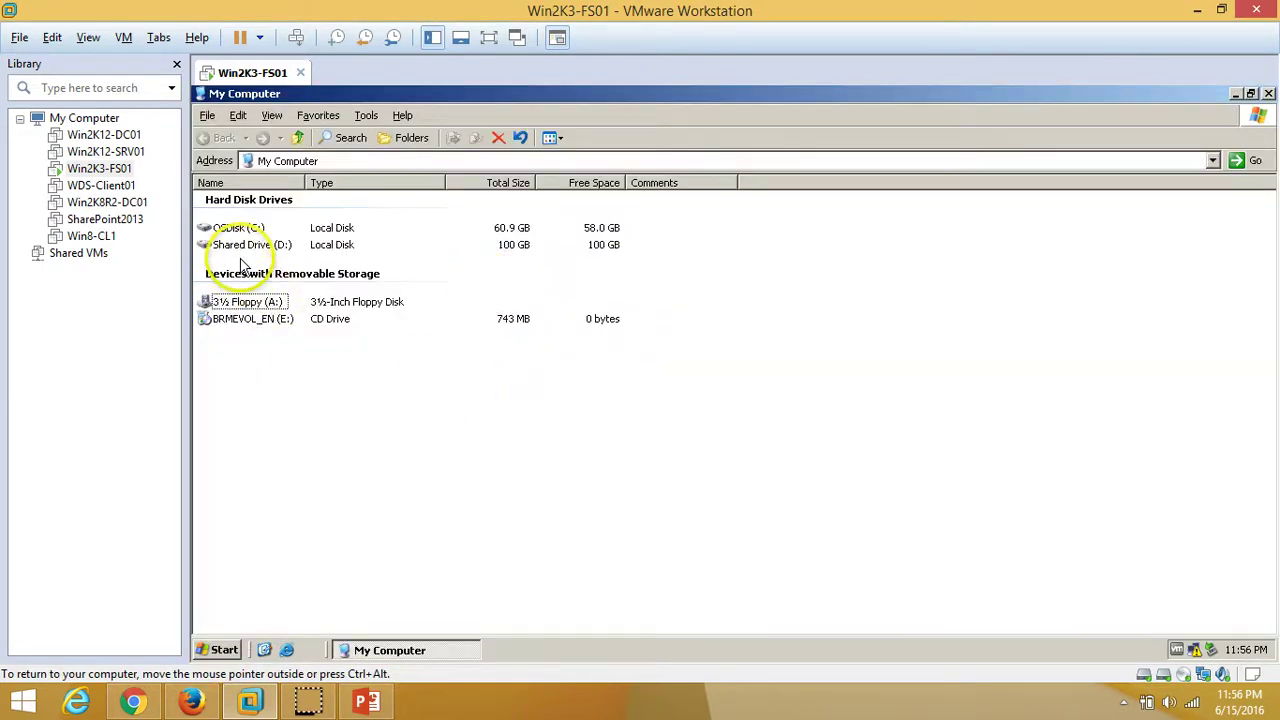
double_click(238, 228)
double_click(242, 240)
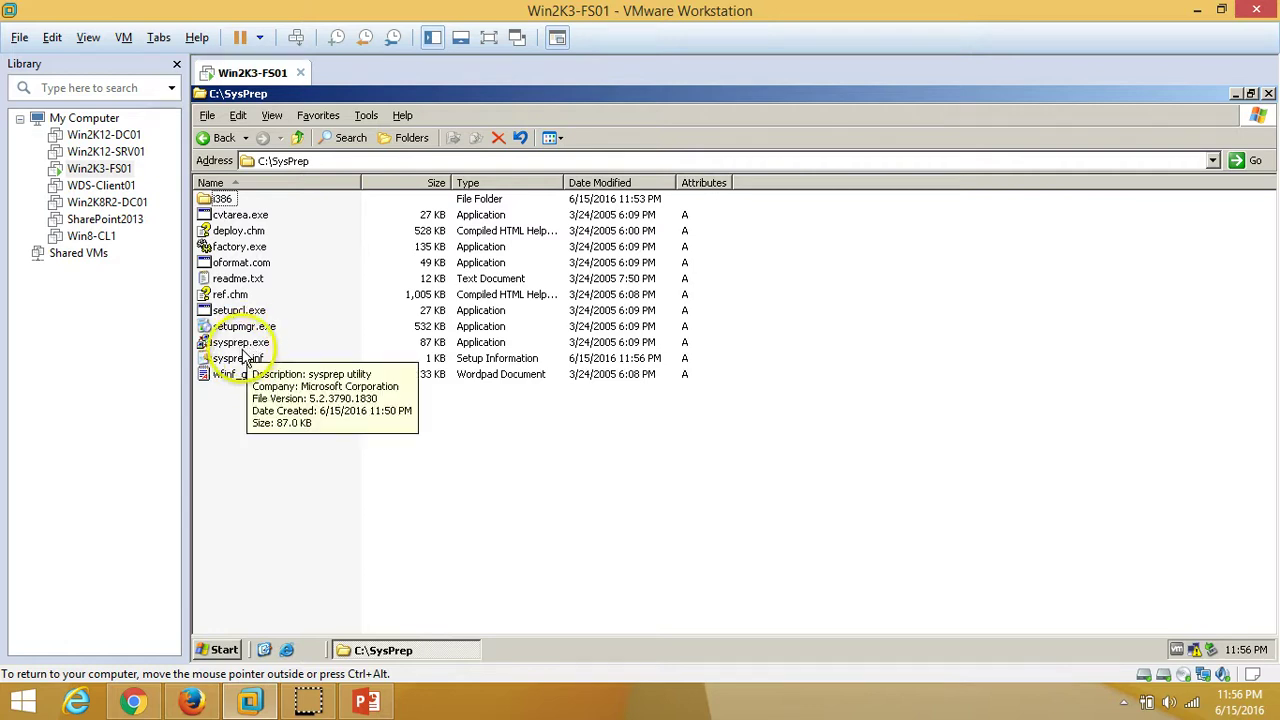
double_click(250, 344)
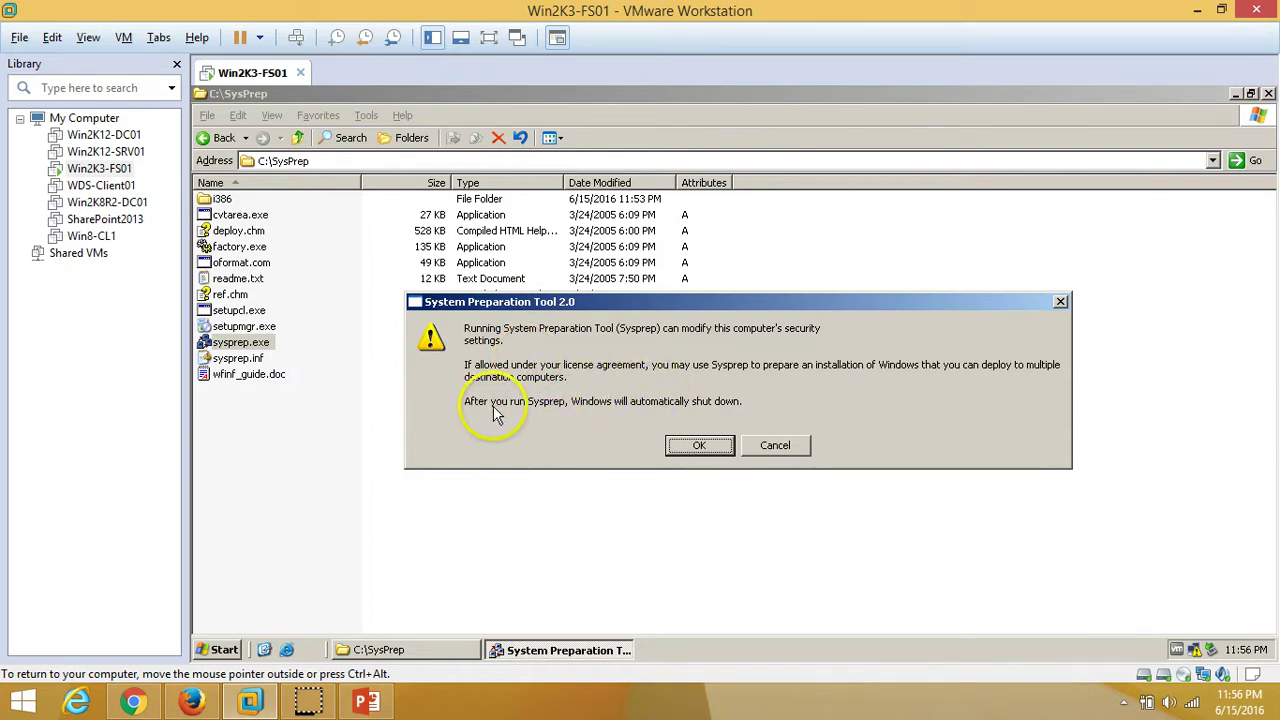
left_click(704, 447)
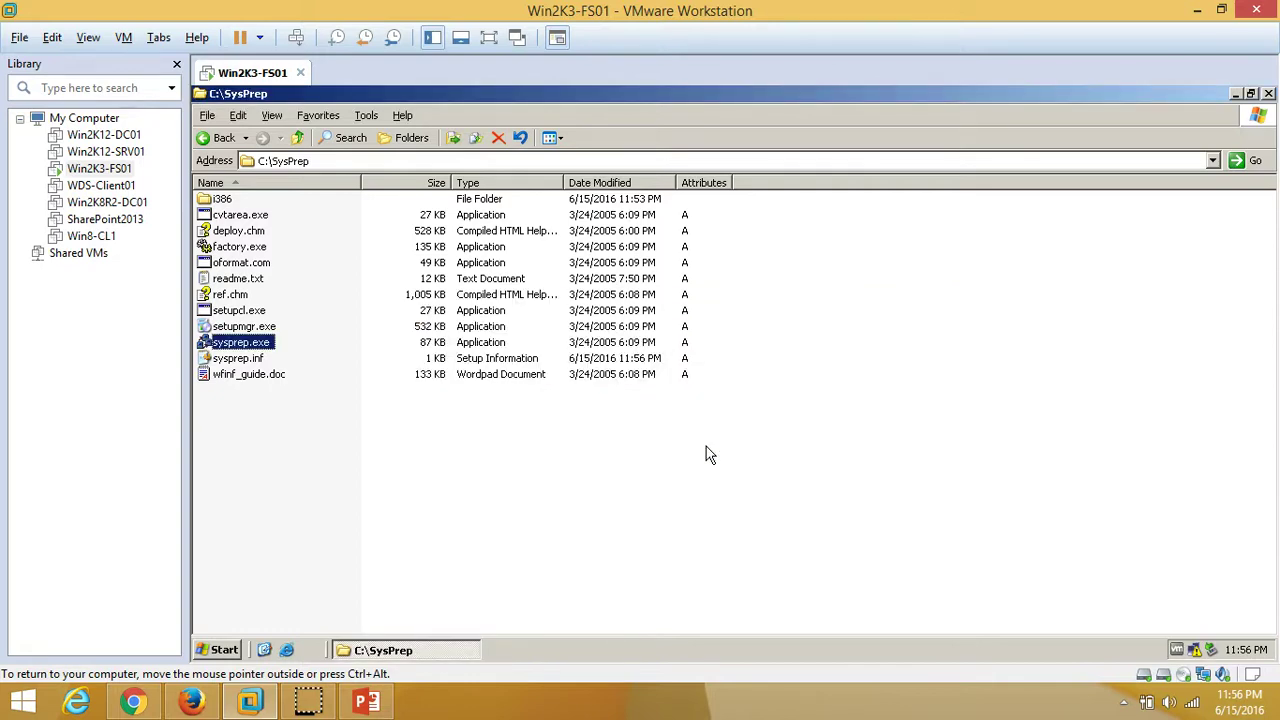
Reseal the guest from the System Preparation Tool and confirm regenerating the security identifiers
left_click(1268, 93)
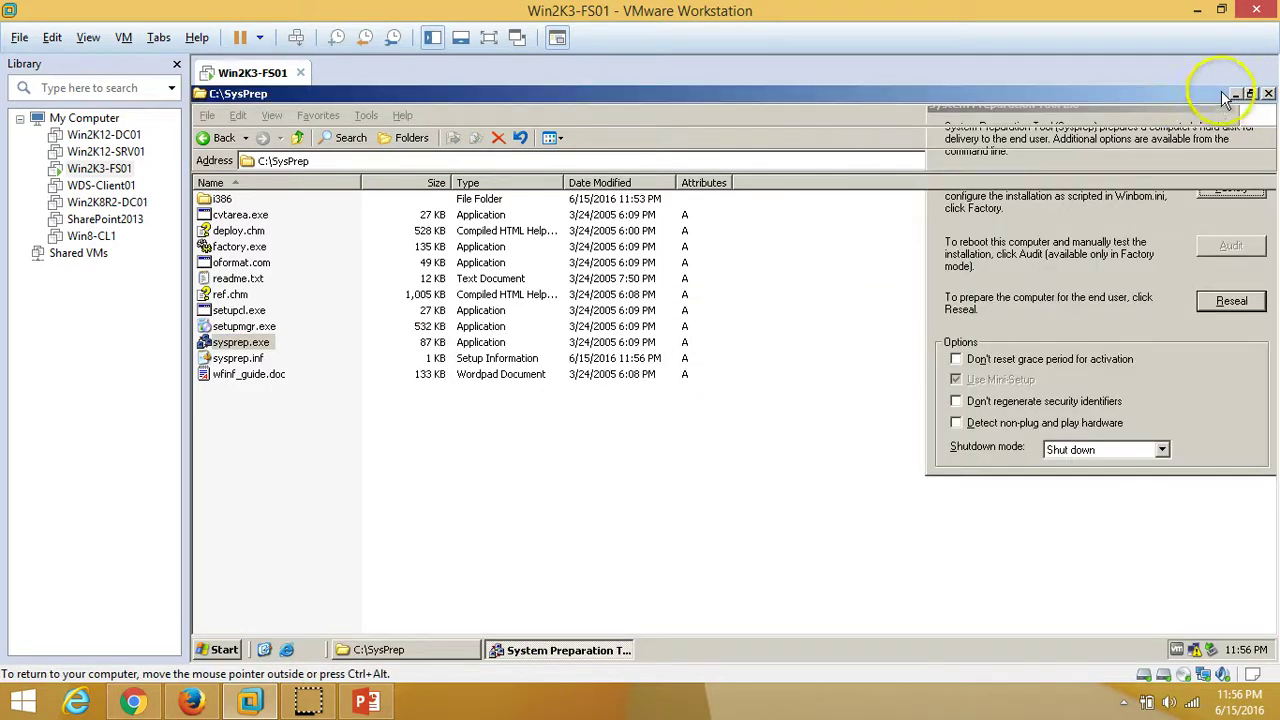
left_click_drag(1141, 100, 965, 133)
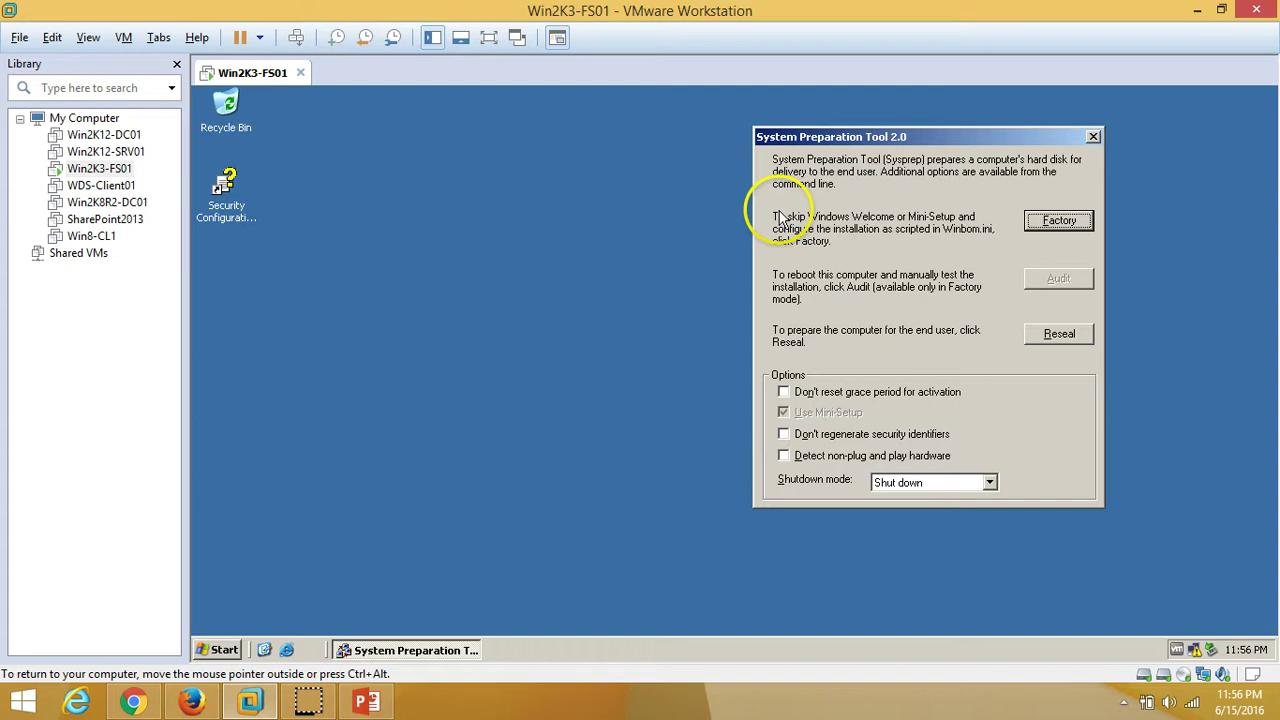
left_click(1068, 337)
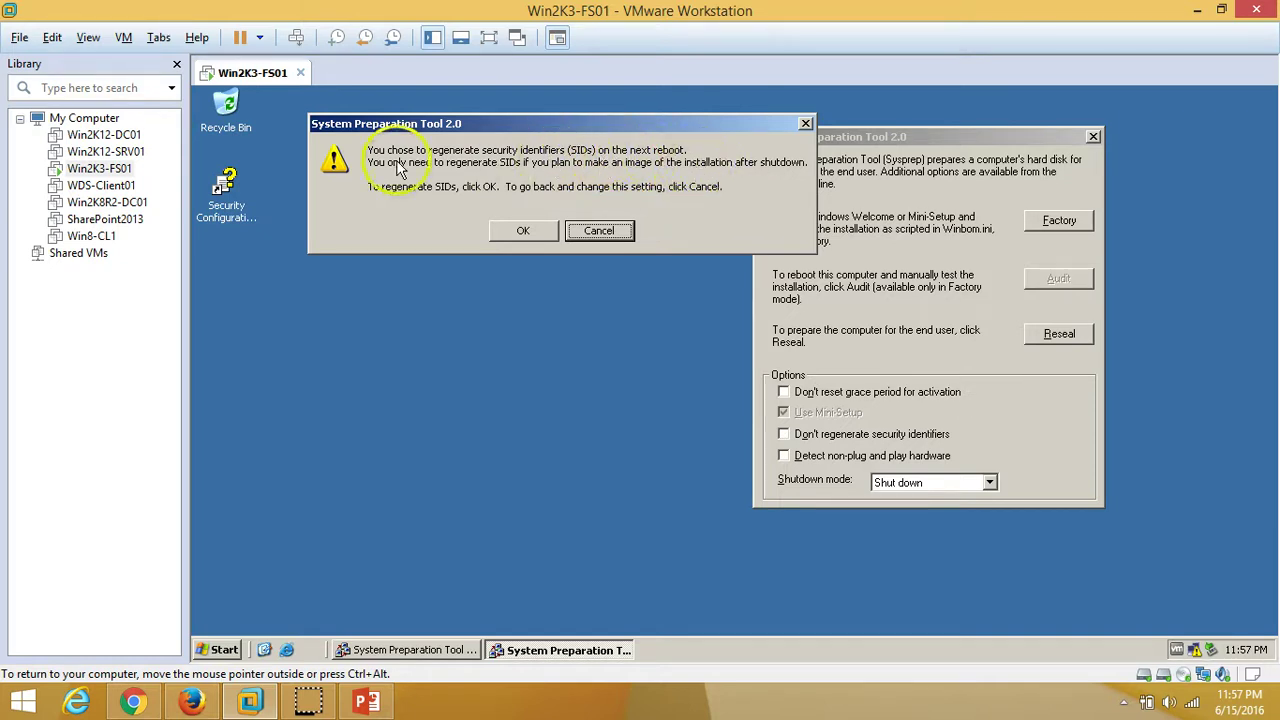
left_click_drag(575, 124, 583, 161)
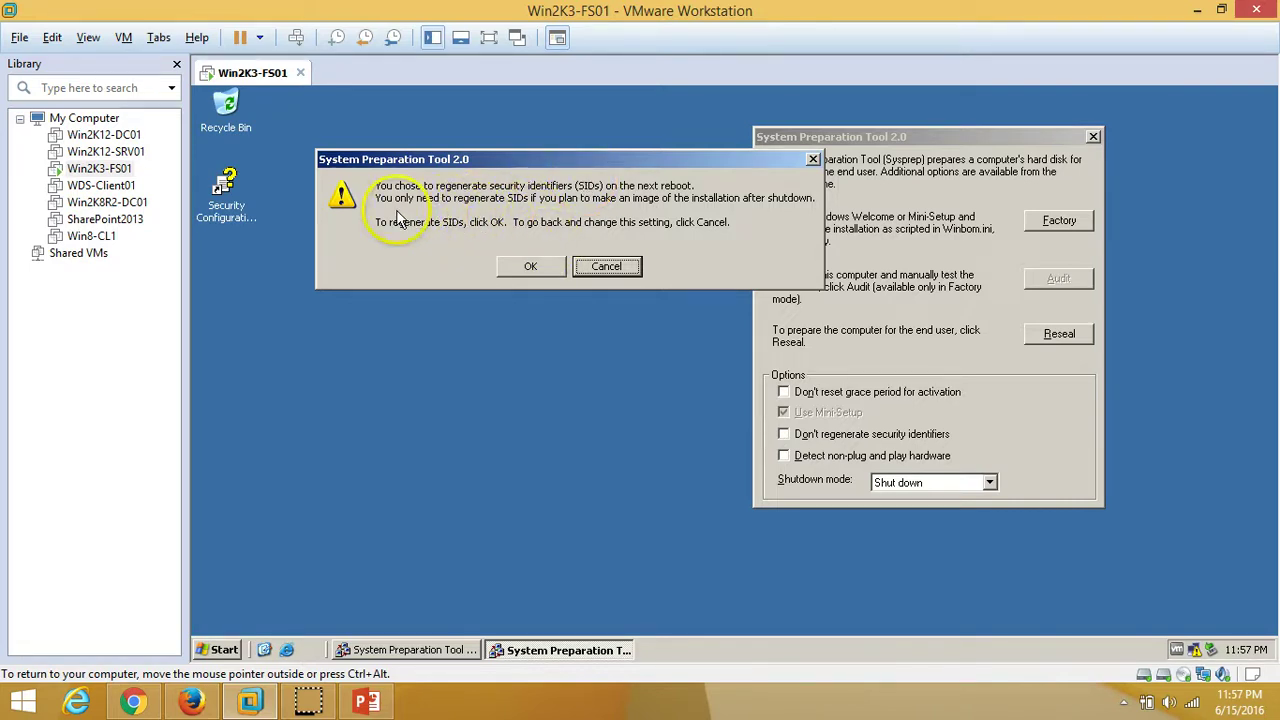
left_click_drag(590, 162, 580, 204)
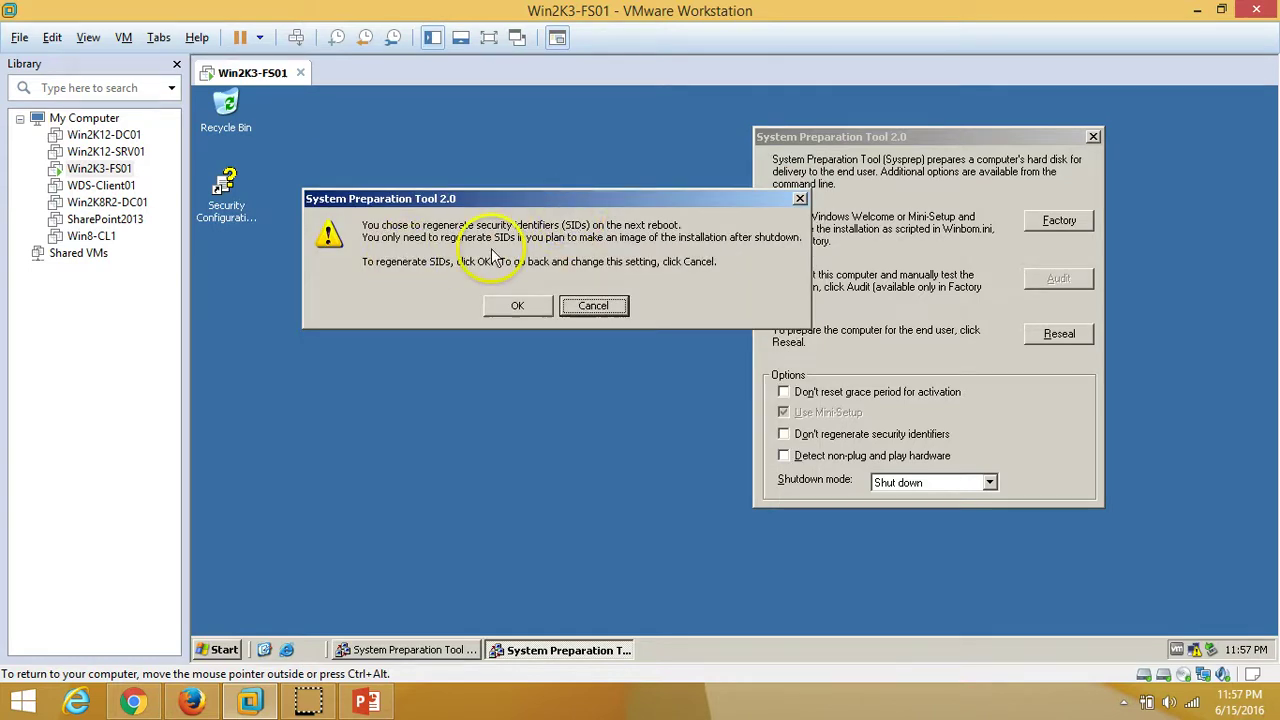
left_click(518, 306)
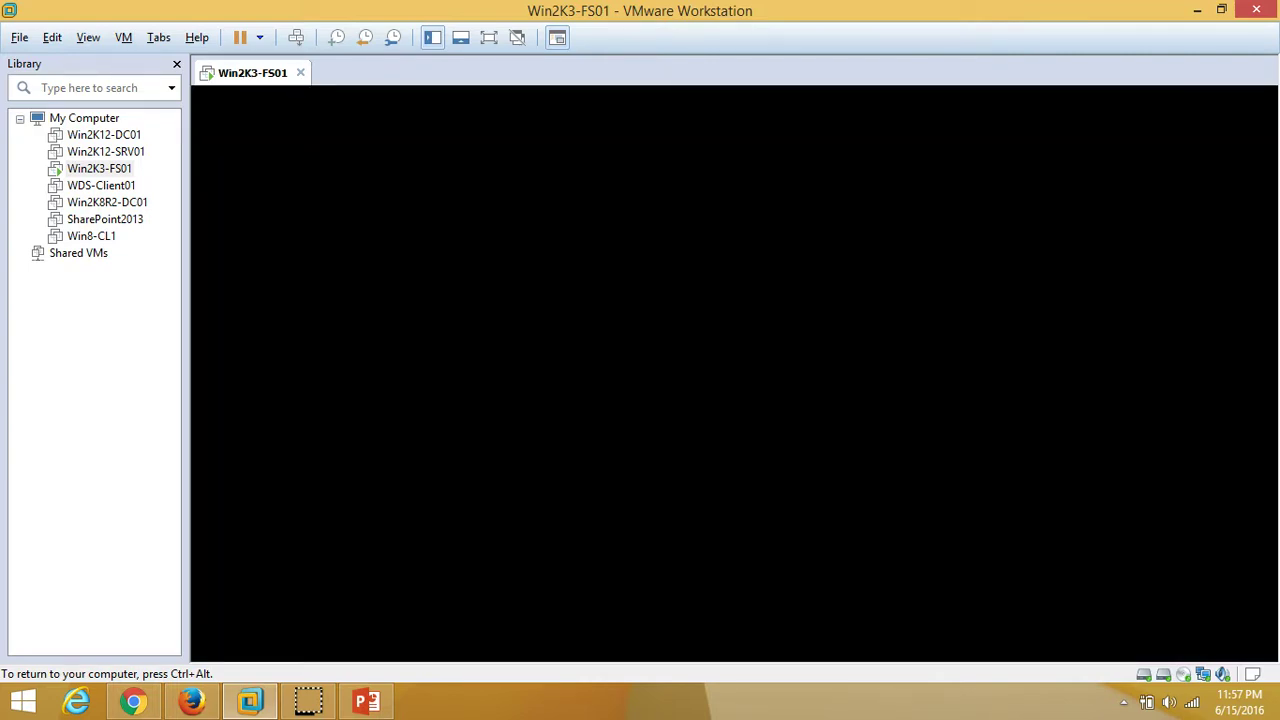
Power the resealed Win2K3-FS01 virtual machine back on
left_click(760, 311)
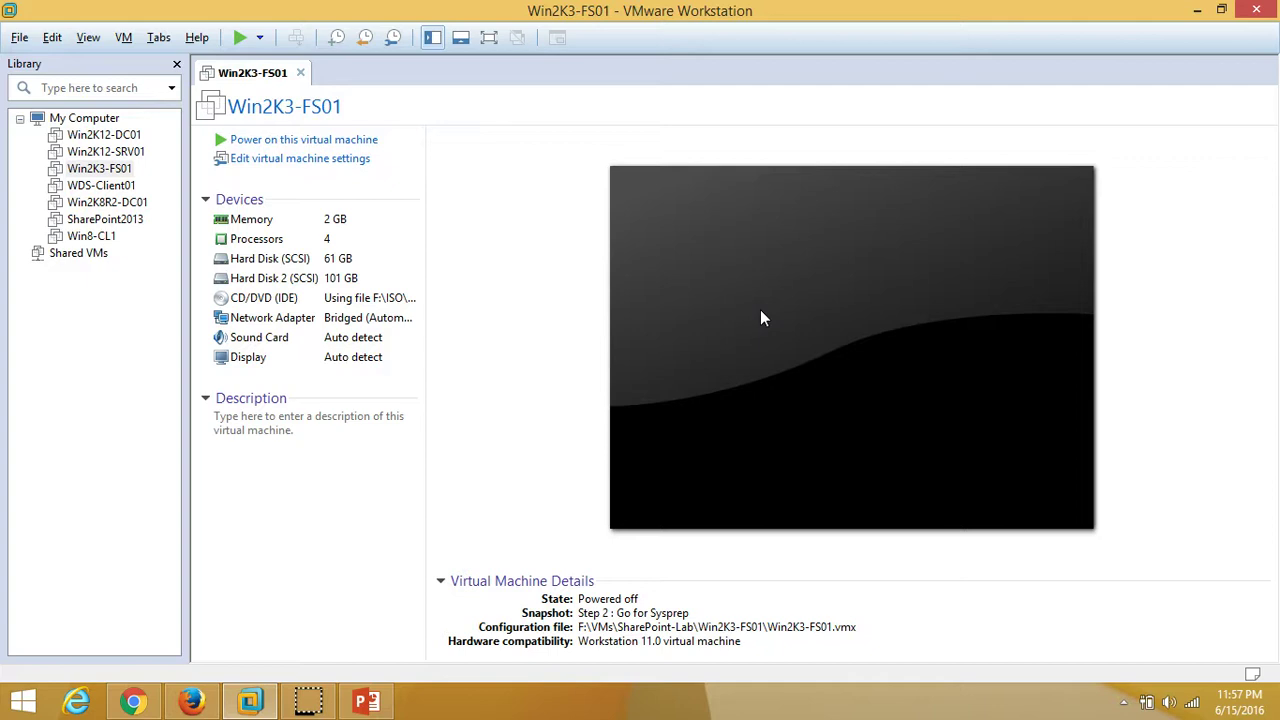
left_click(329, 523)
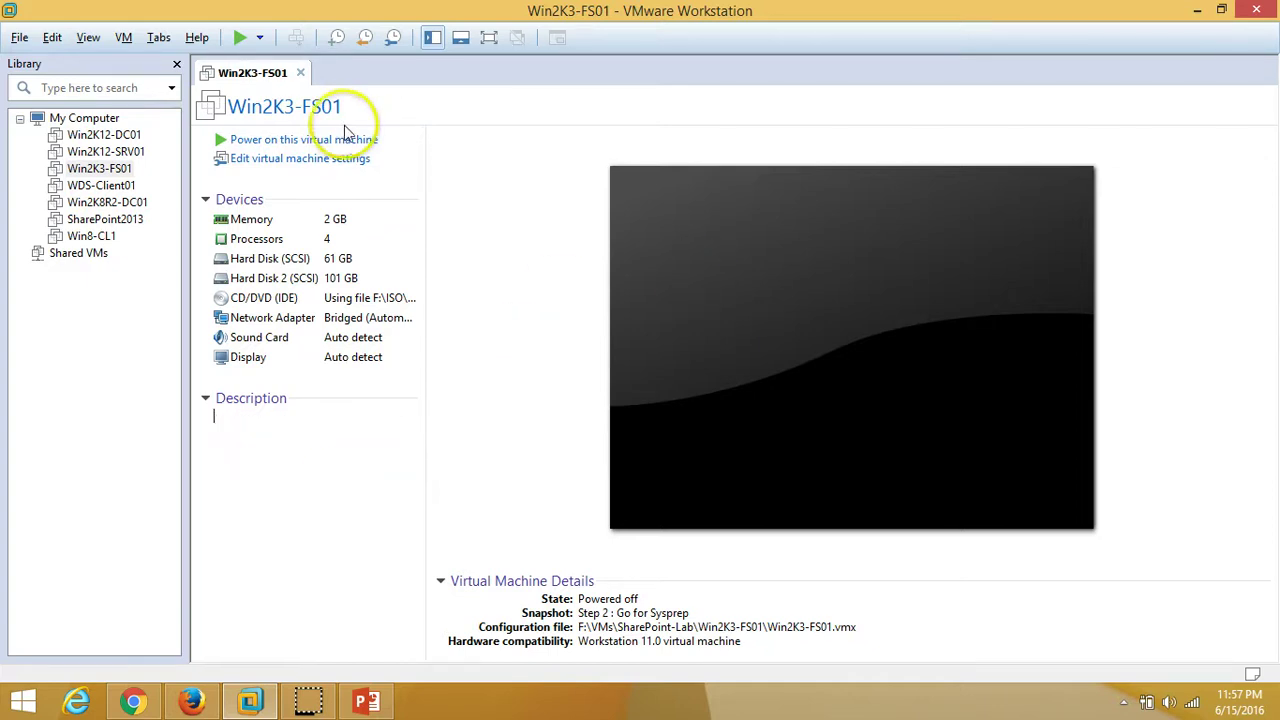
left_click(286, 140)
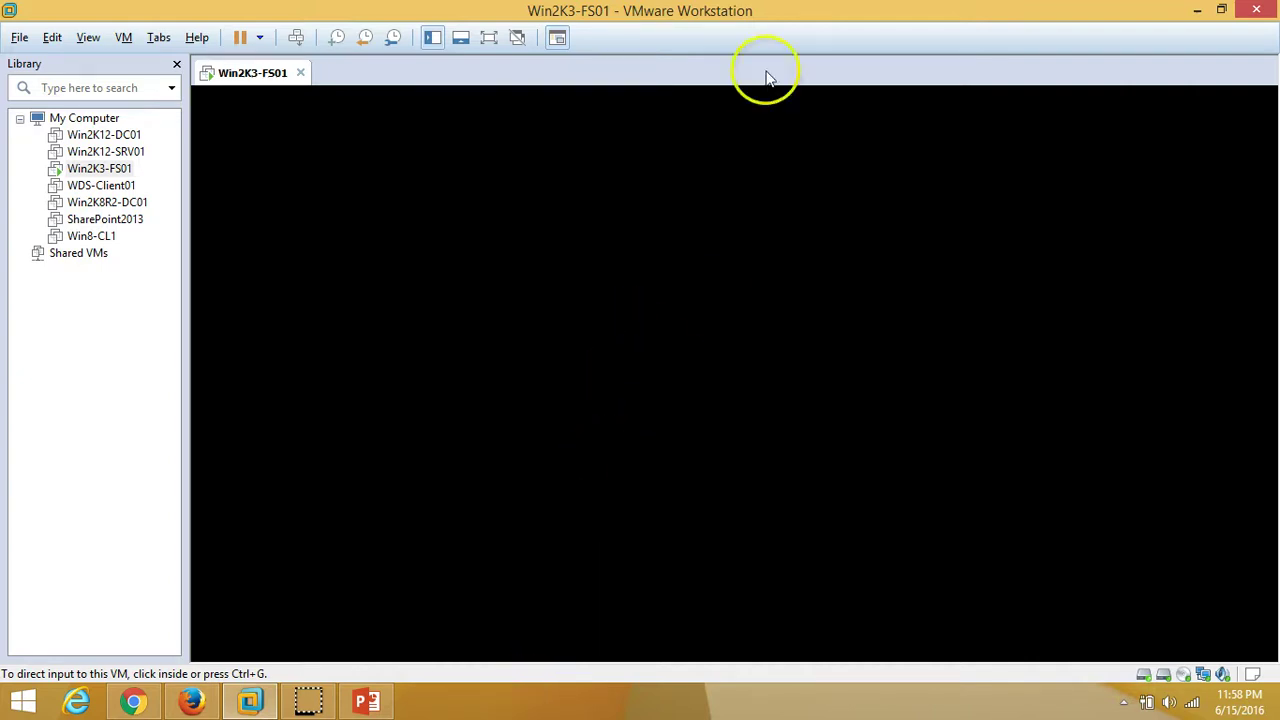
Capture input in the Win2K3-FS01 console and move the Please wait setup box aside during boot
left_click(528, 710)
left_click(531, 714)
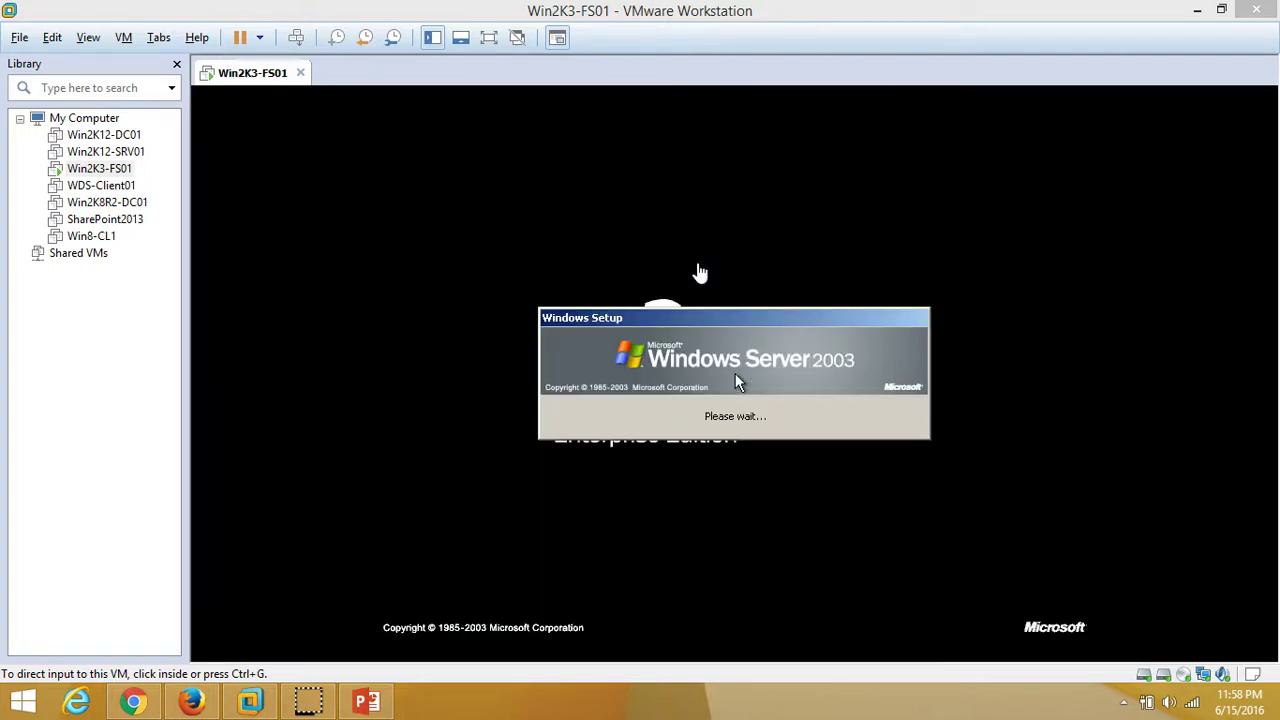
left_click(735, 381)
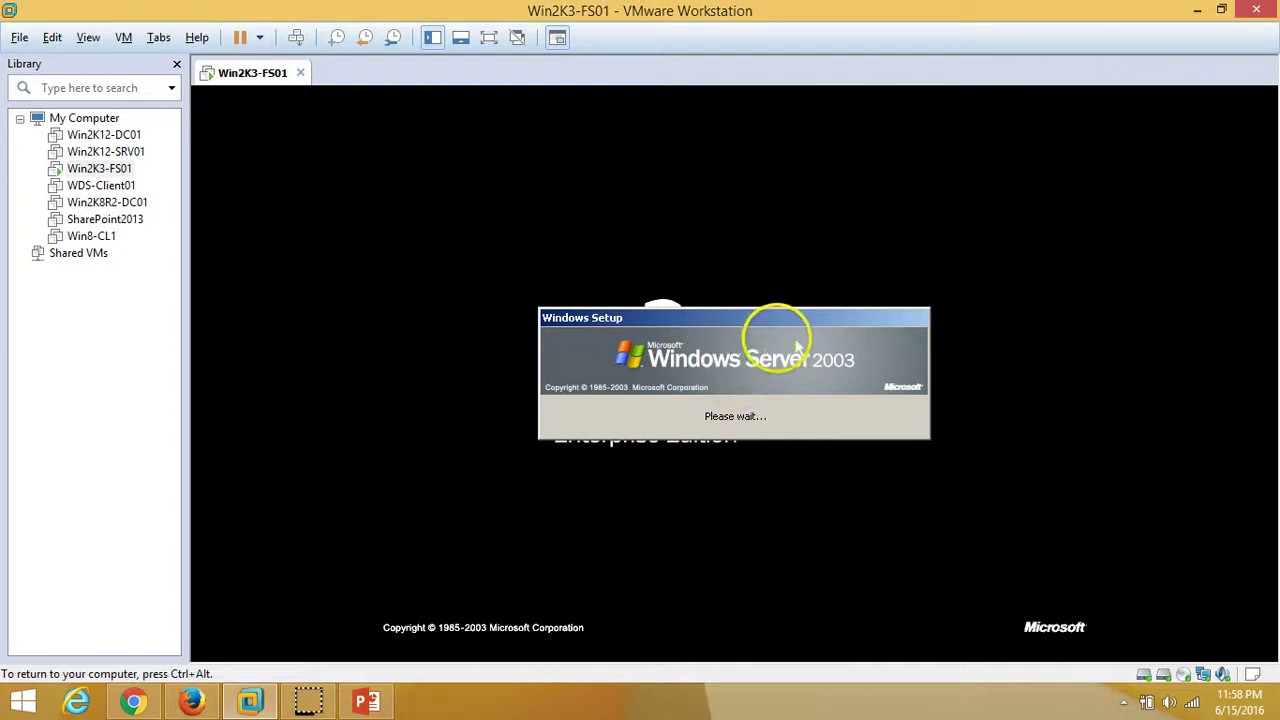
left_click_drag(771, 317, 778, 135)
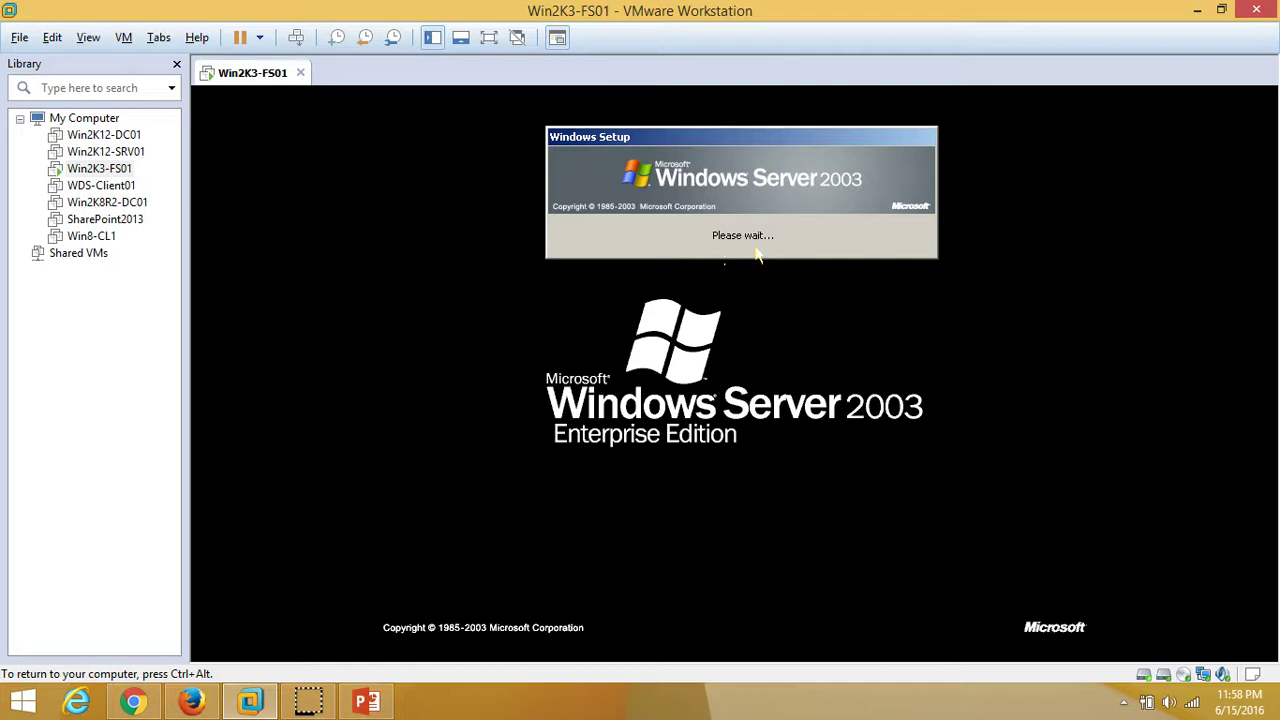
mouse_move(712, 300)
left_mouse_down()
mouse_move(614, 451)
mouse_move(619, 423)
mouse_move(700, 408)
mouse_move(941, 428)
mouse_move(797, 490)
left_mouse_up()
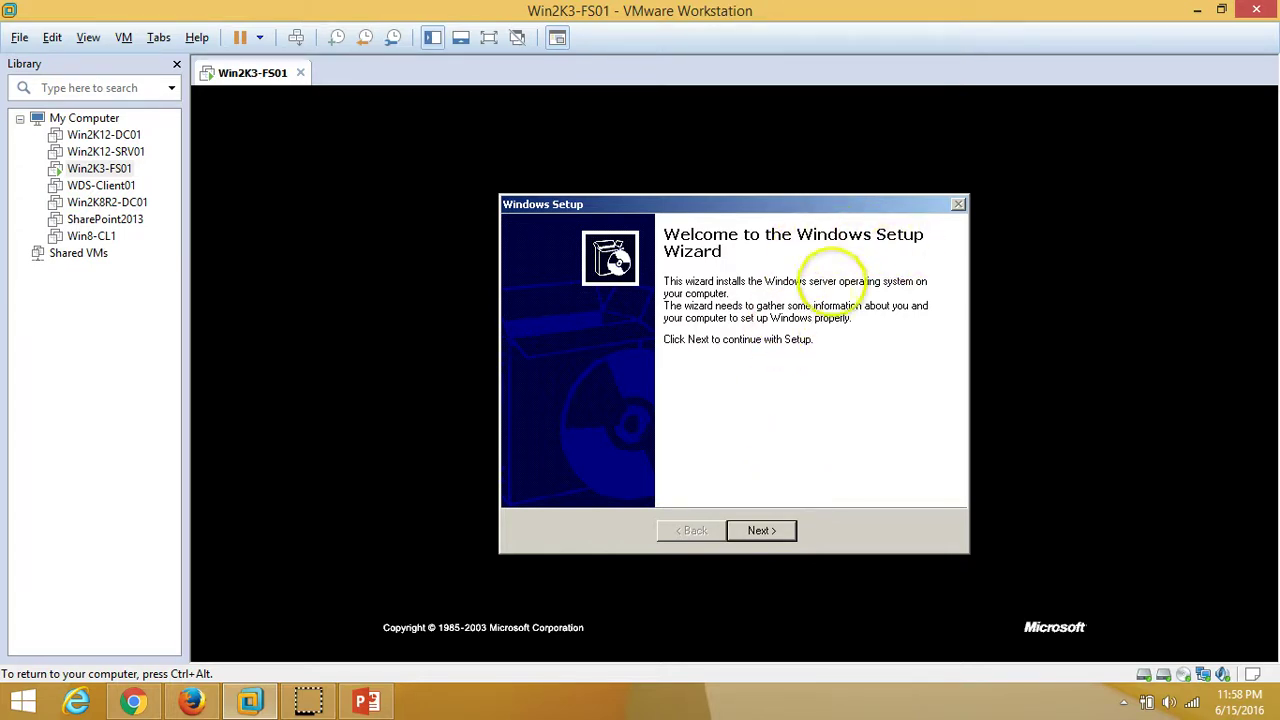
Go past the Setup welcome page and accept the license agreement so mini-setup completes
left_click(760, 530)
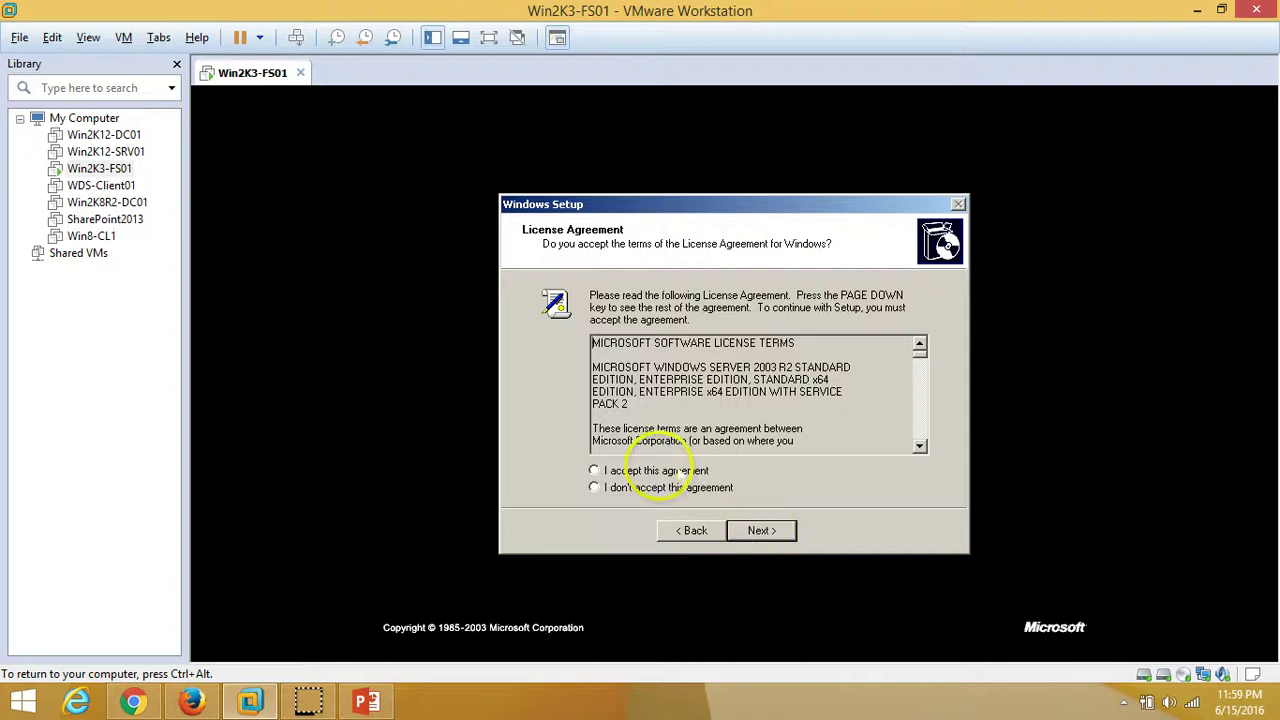
left_click(672, 471)
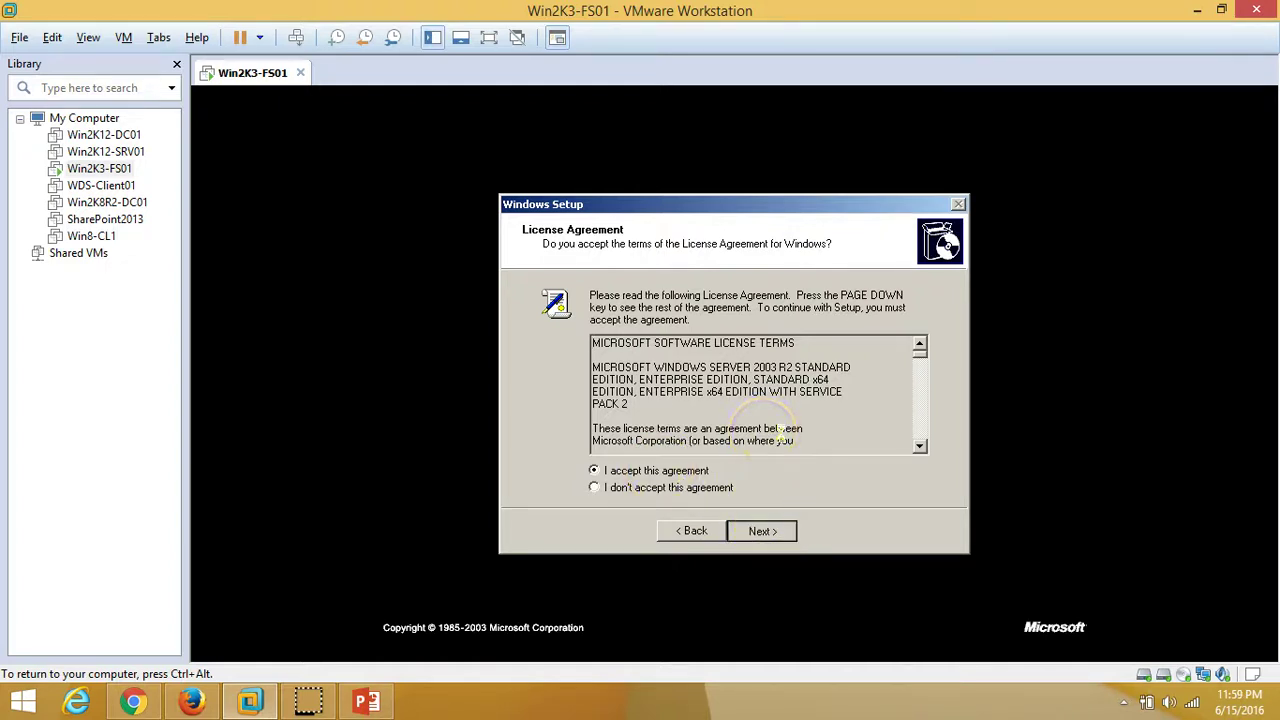
key("Return")
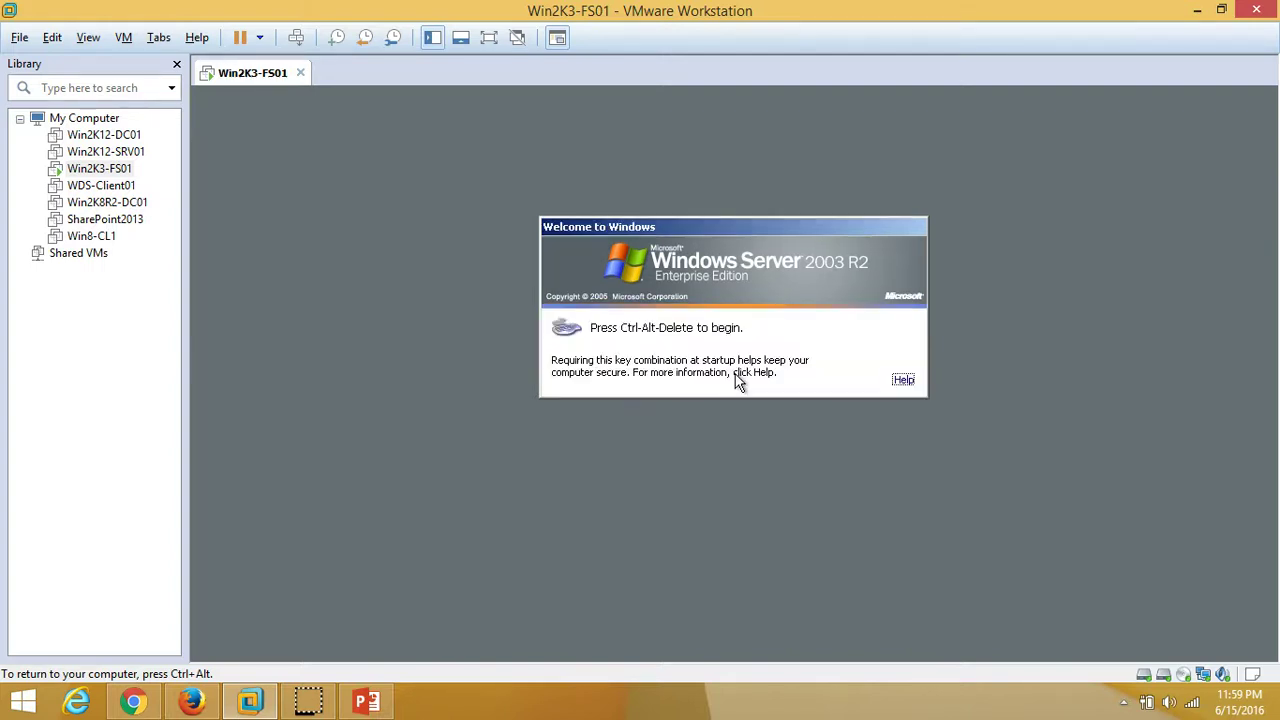
Send Ctrl+Alt+Del and log on as Administrator with the account password
left_click(299, 38)
left_click(705, 292)
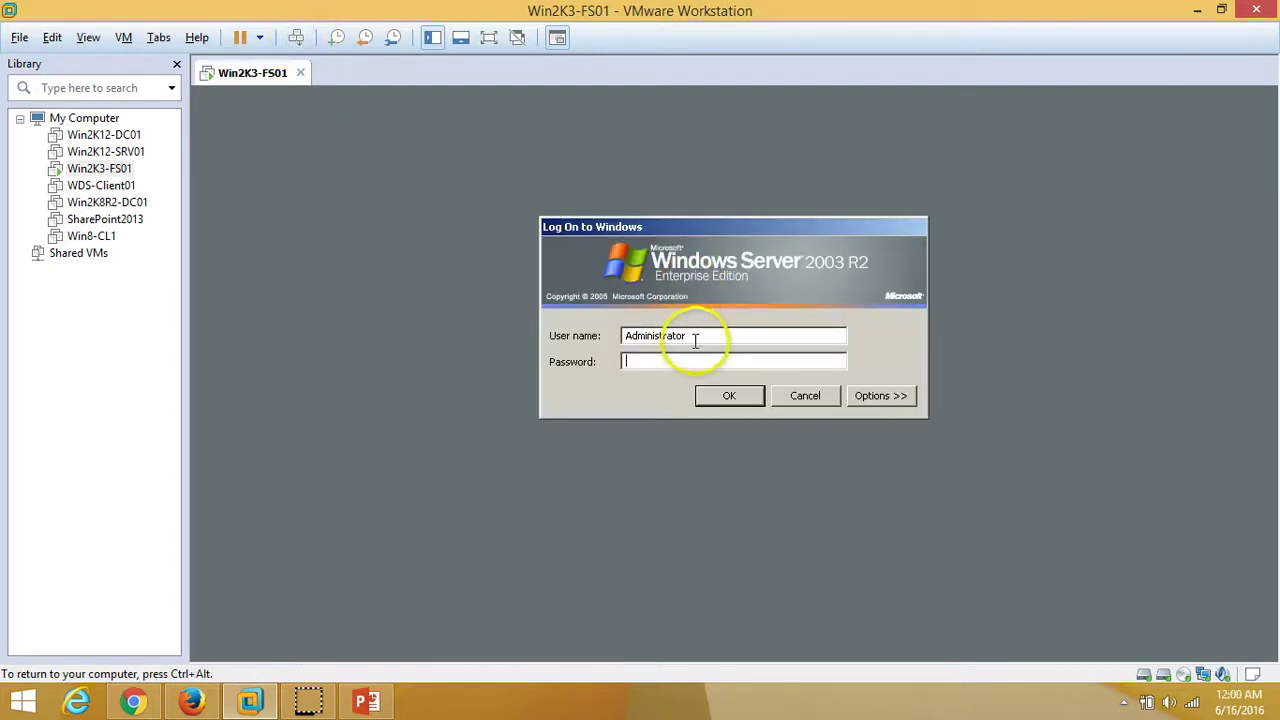
type("Pa$$w0rd")
key("Return")
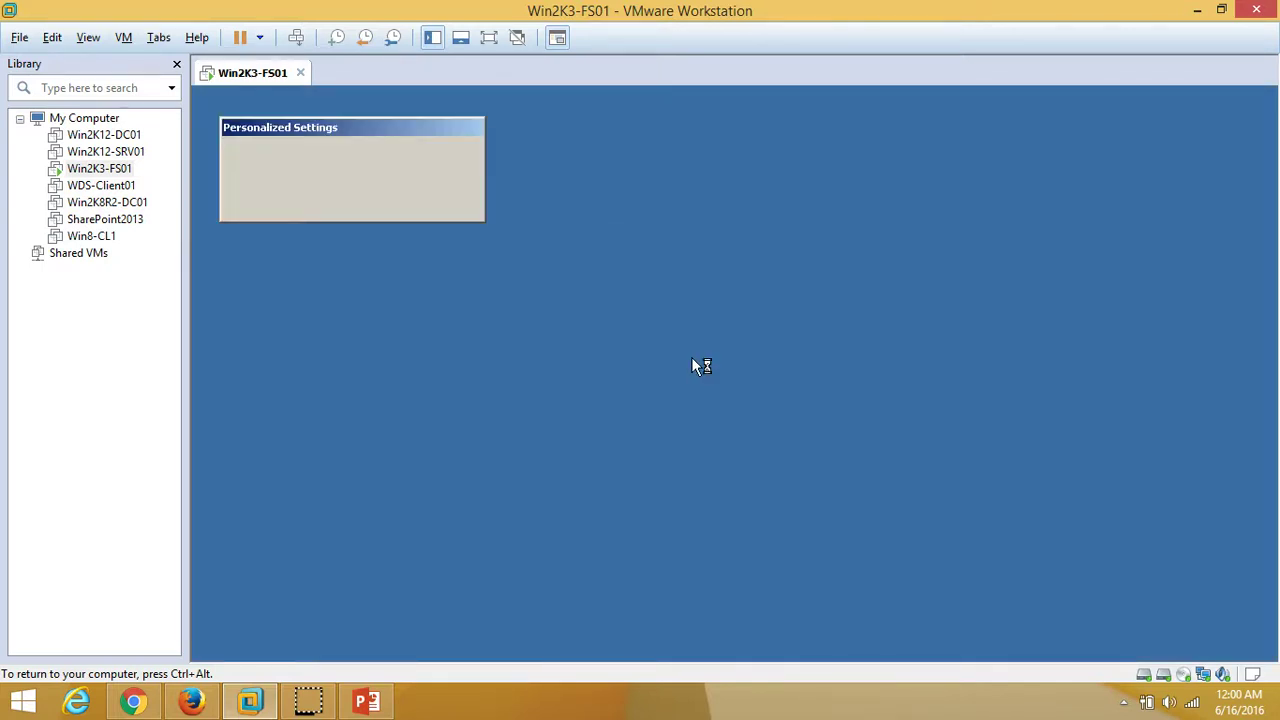
Work through the post-logon screens until the desktop appears with the Start menu open
left_click(598, 263)
left_click(699, 277)
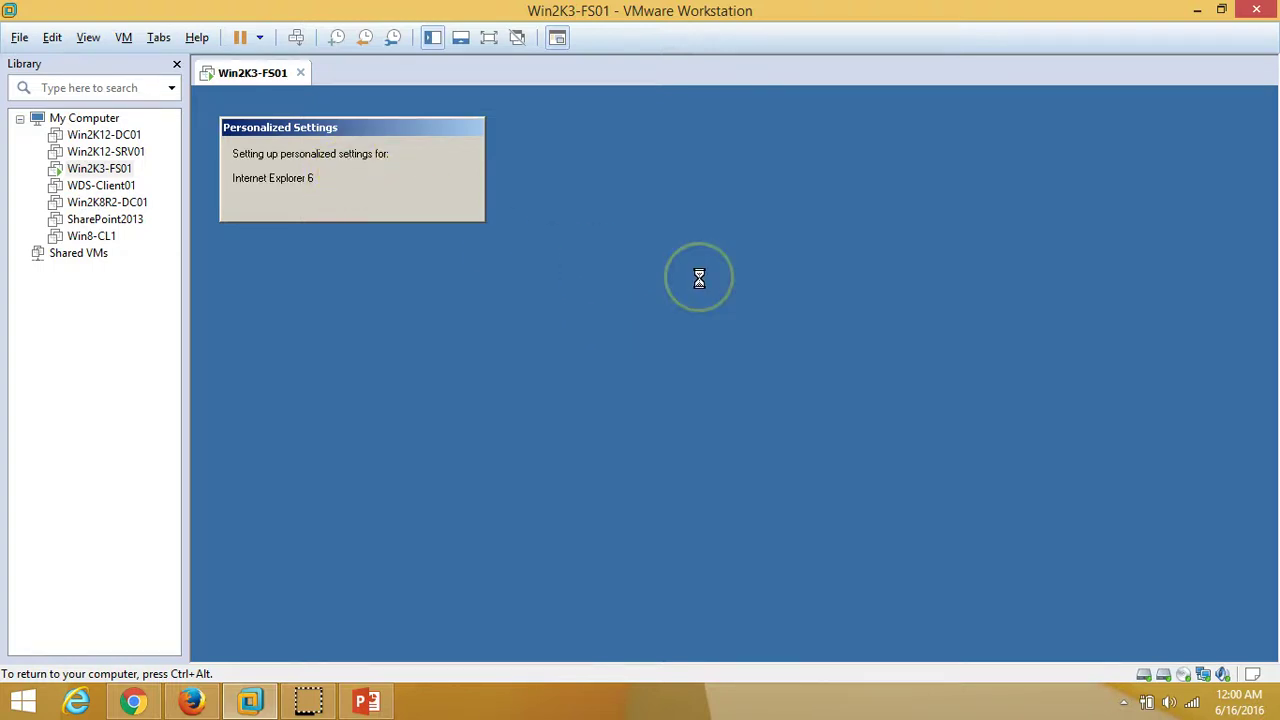
left_click(366, 166)
left_click(423, 114)
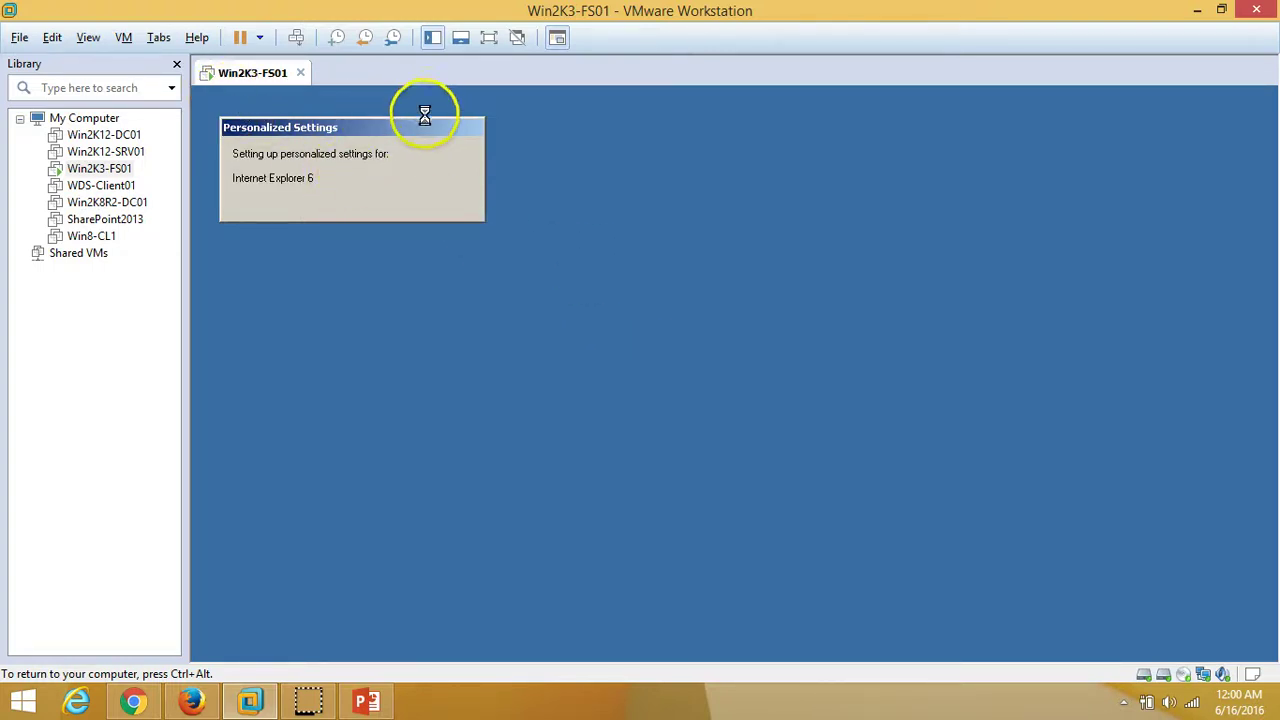
left_click(514, 193)
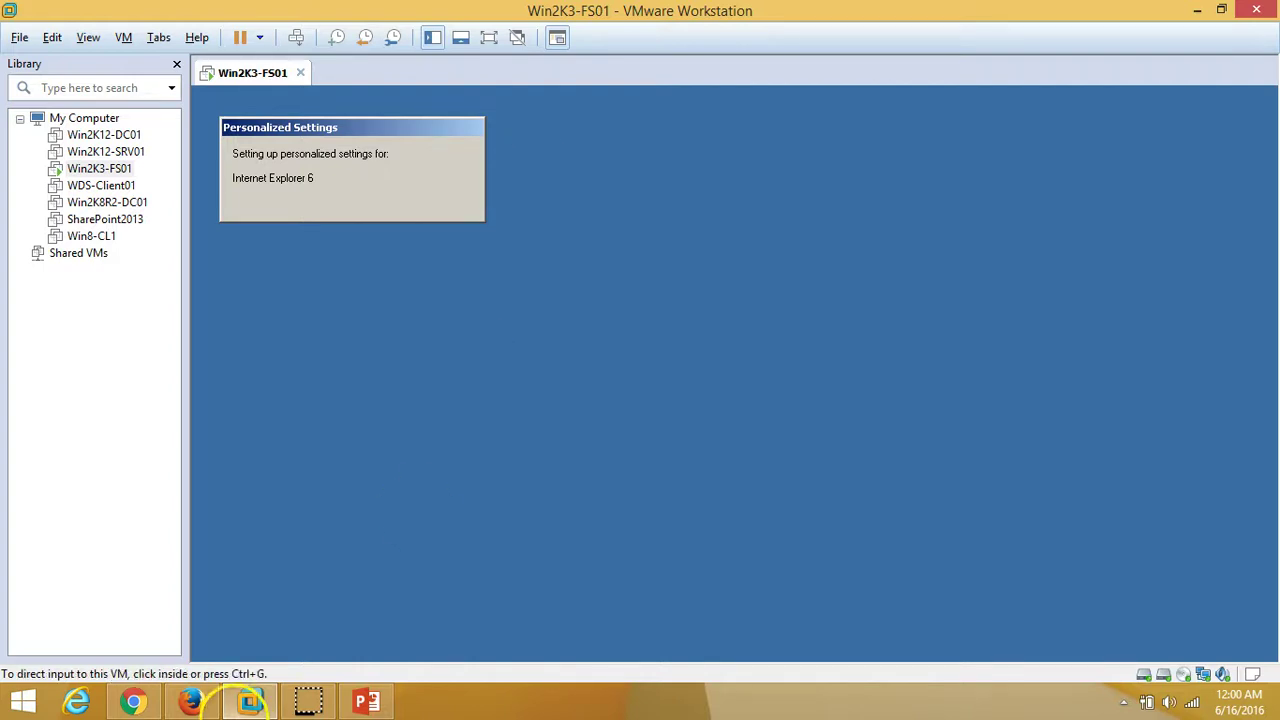
left_click(354, 443)
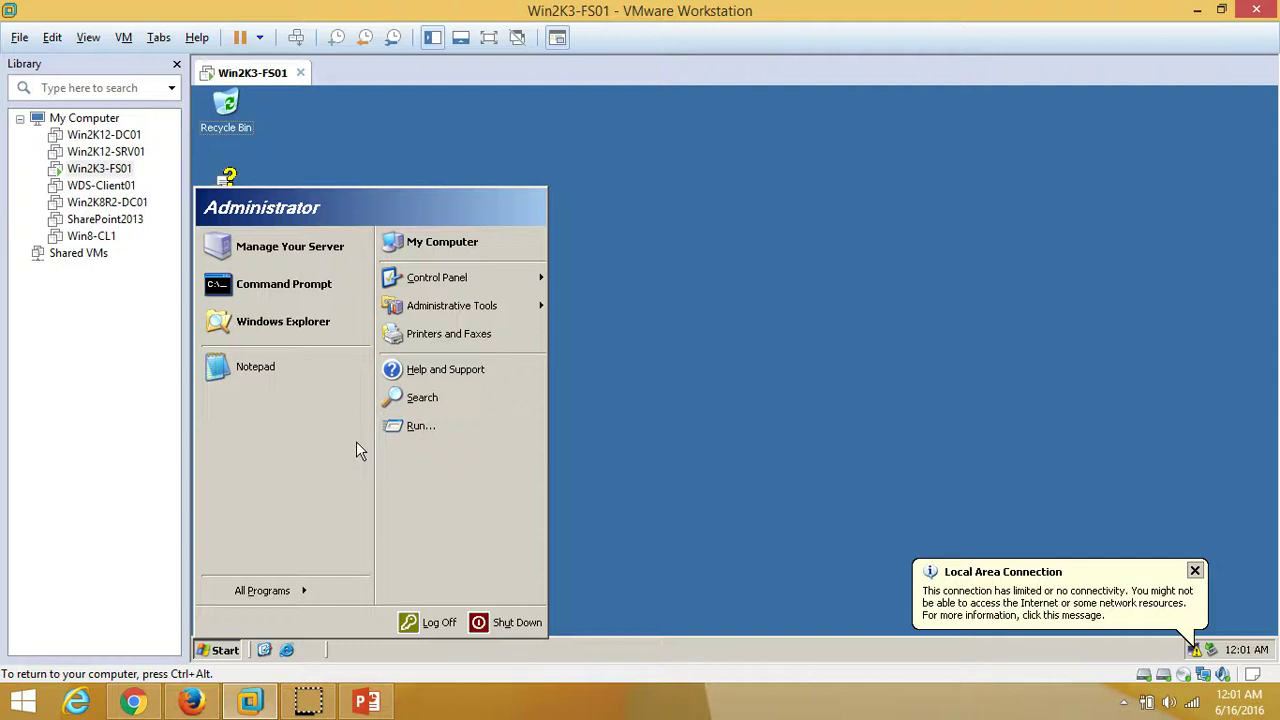
Open System Properties from My Computer and highlight the computer name VICTORIN-1E79D7 on the Computer Name tab
left_click(582, 451)
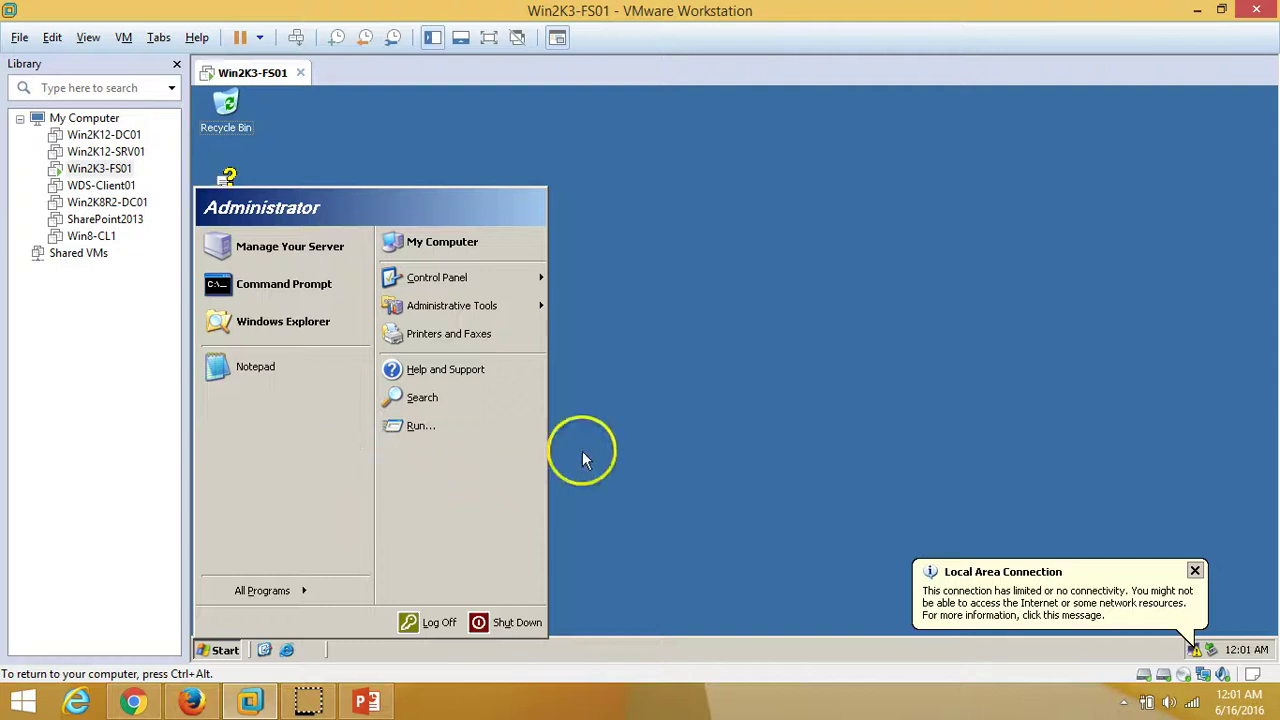
right_click(411, 238)
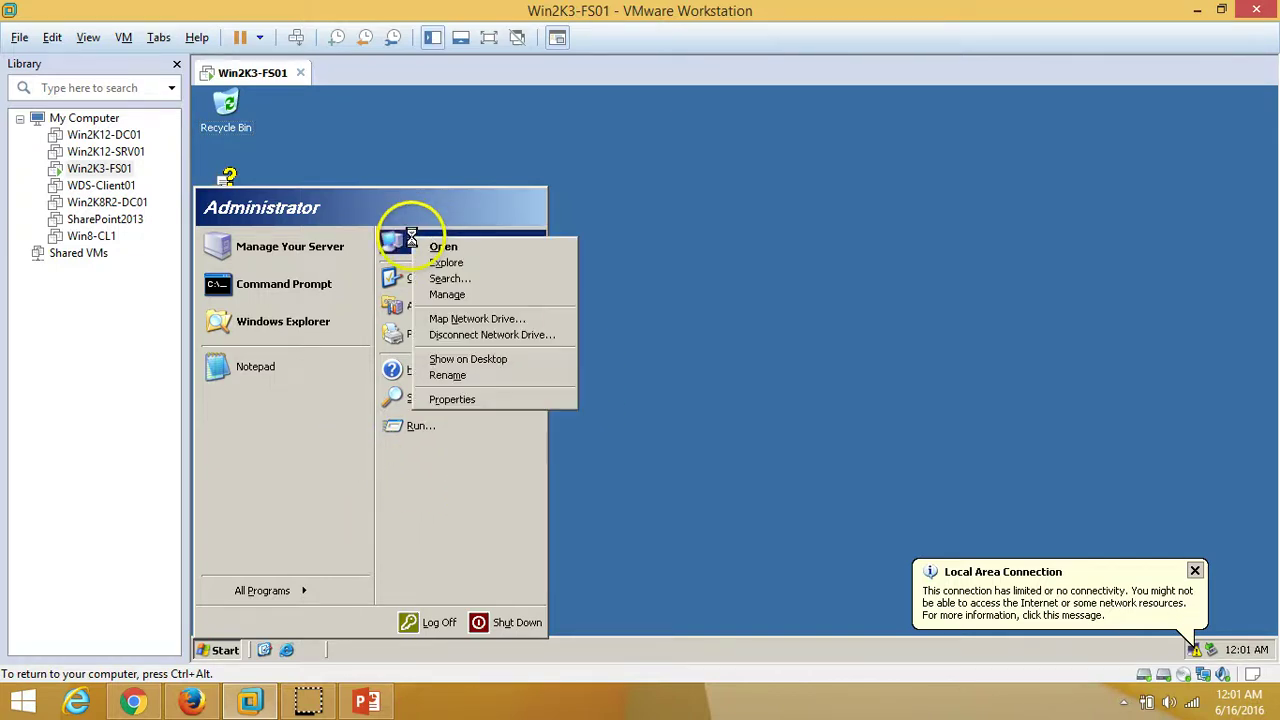
left_click(497, 404)
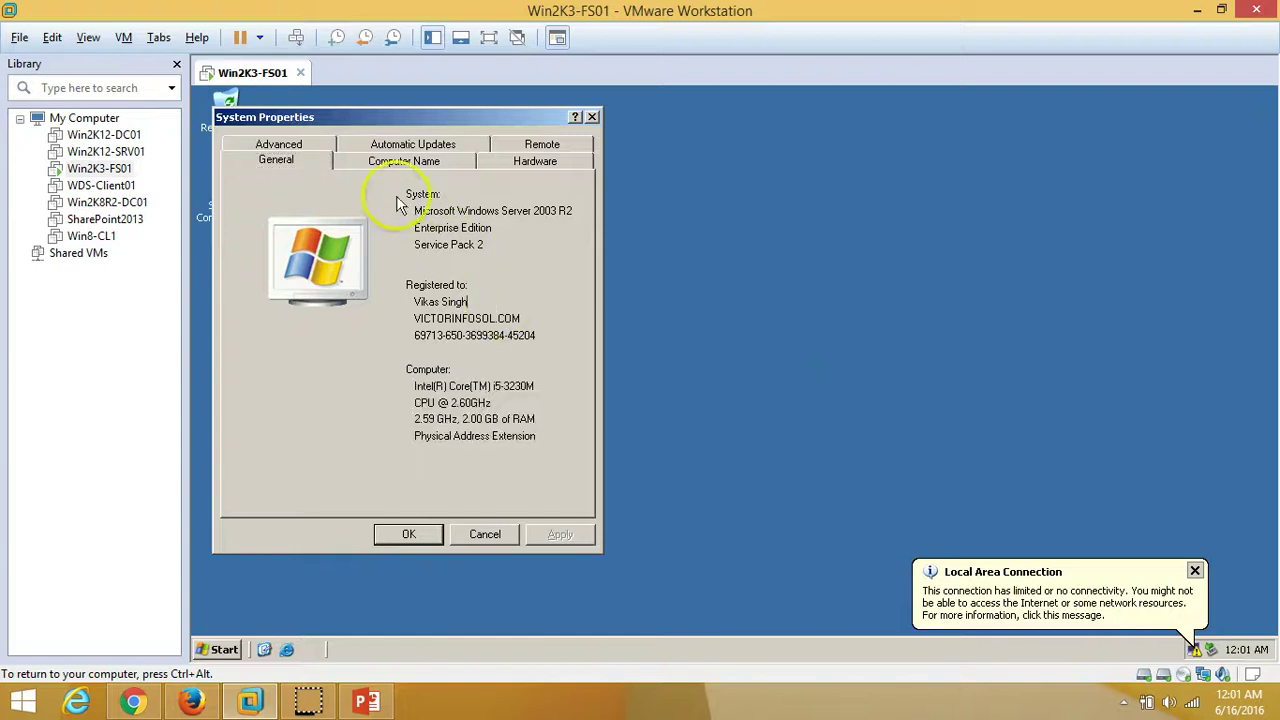
left_click(425, 161)
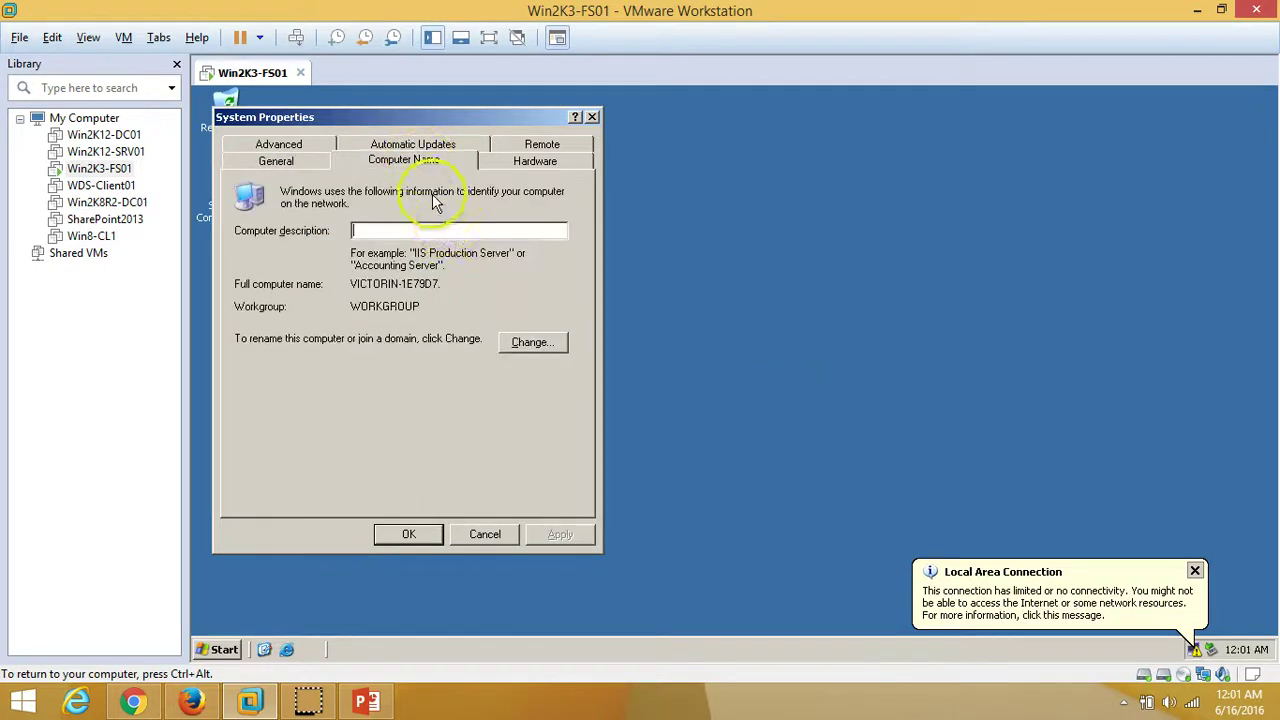
left_click_drag(351, 284, 445, 288)
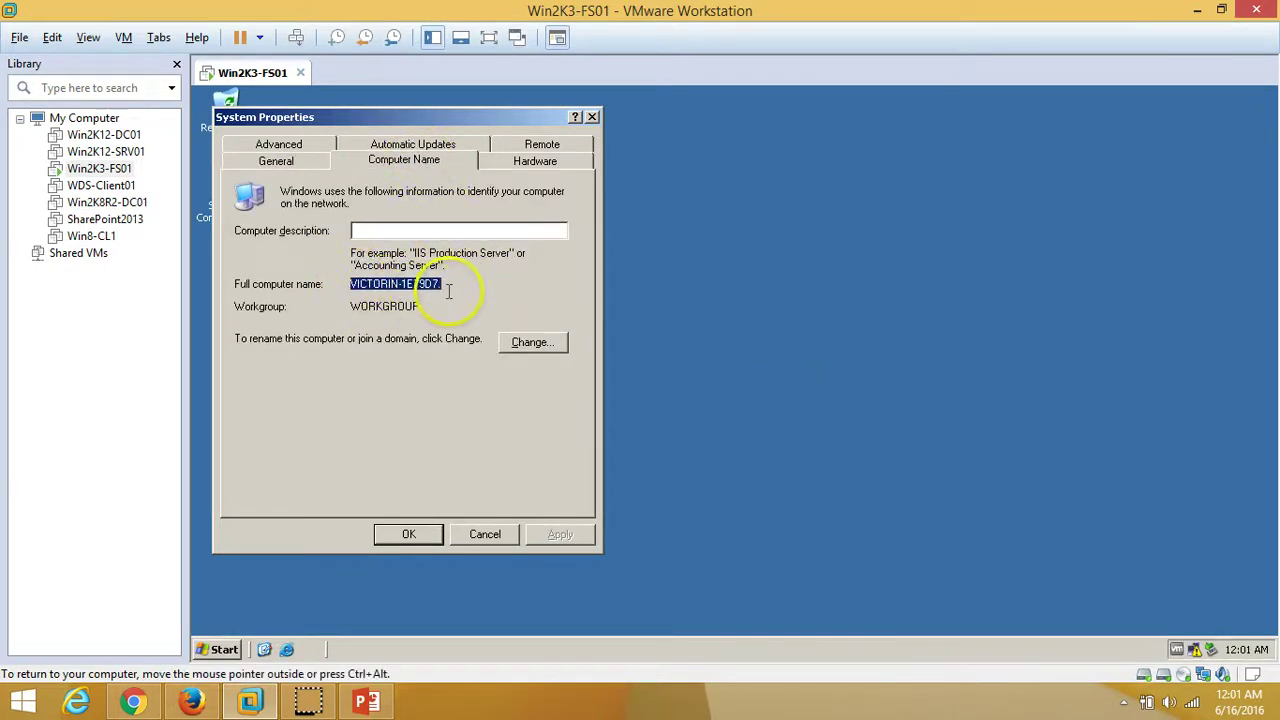
left_click(463, 288)
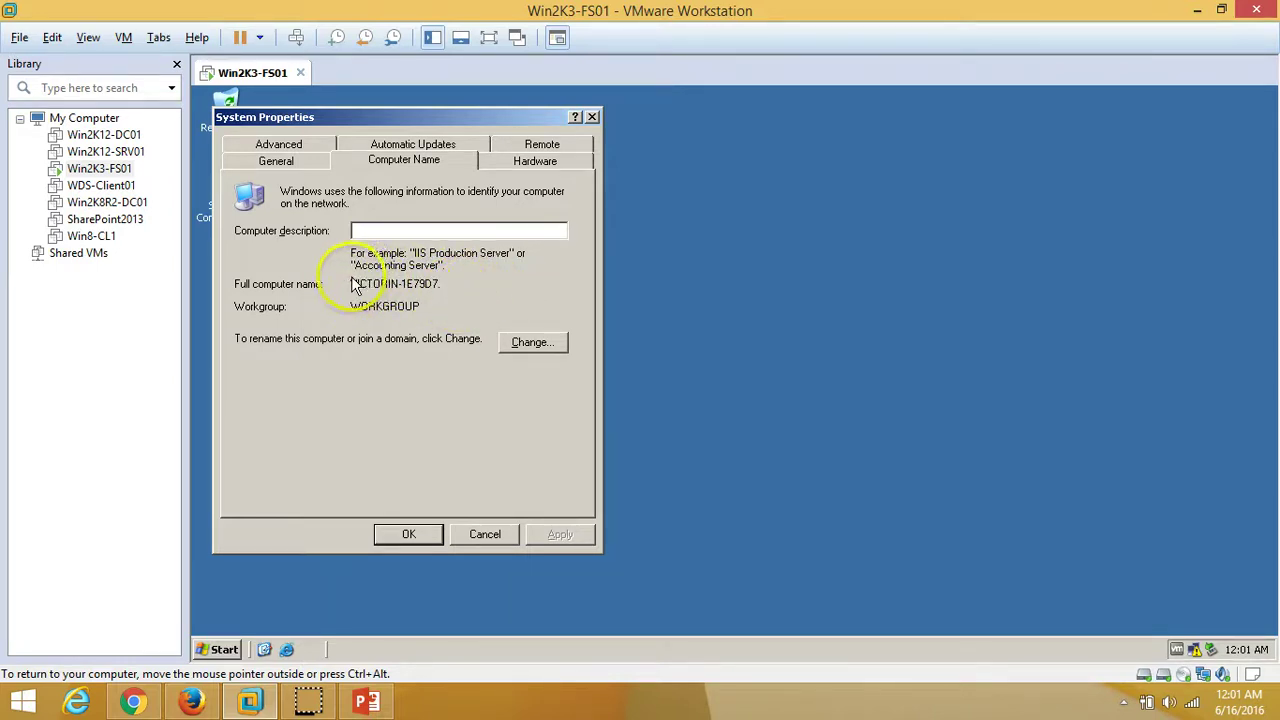
left_click_drag(352, 284, 452, 290)
left_click(514, 280)
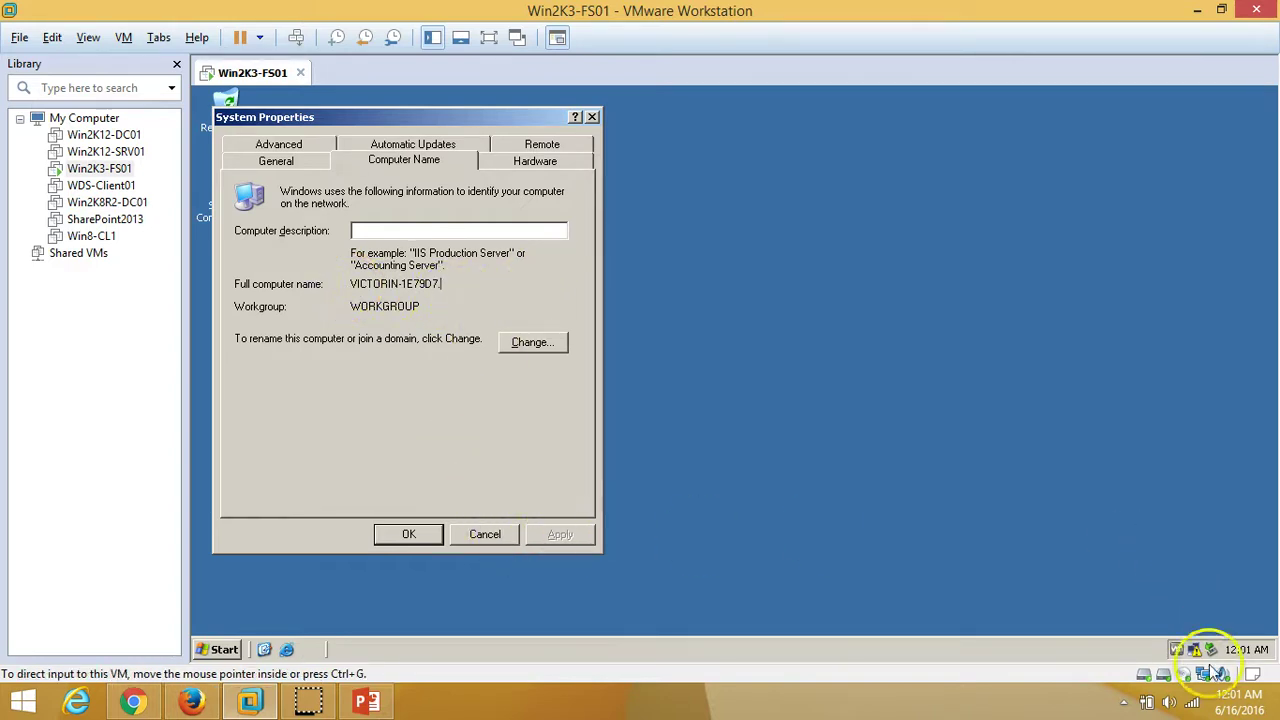
left_click(1246, 652)
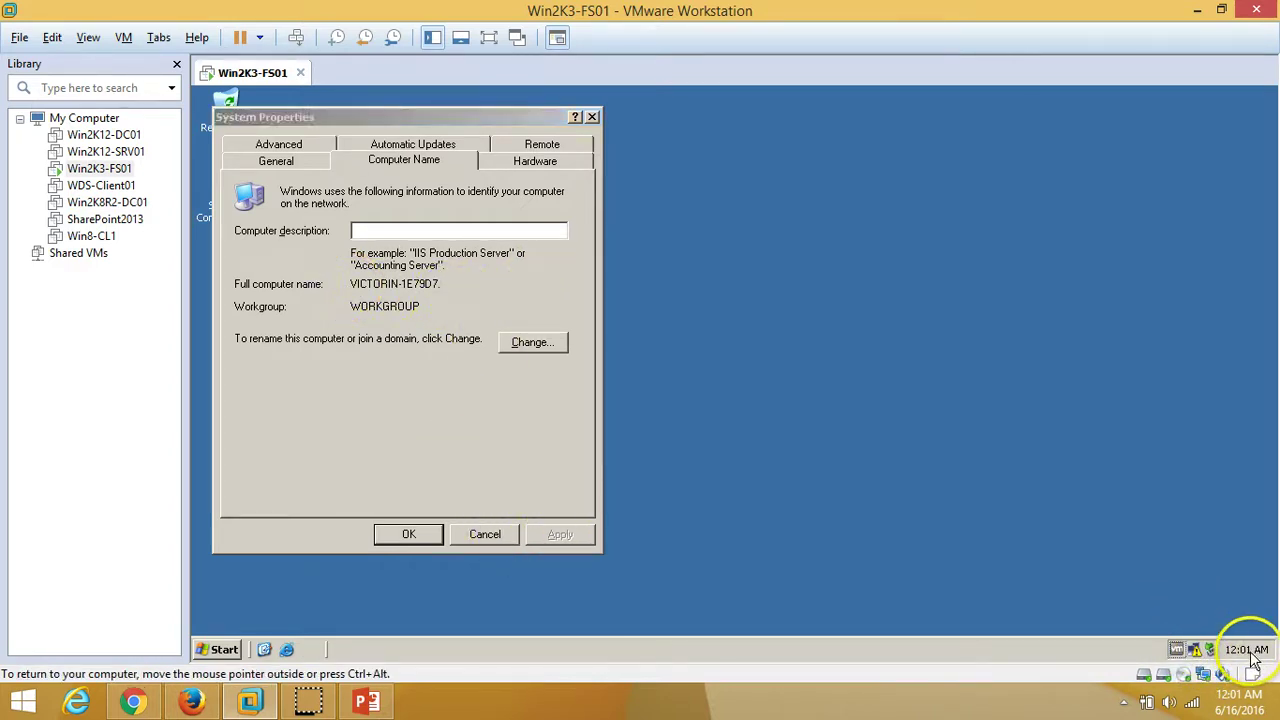
Open Date/Time properties from the taskbar clock and check the GMT+05:30 Chennai, Kolkata, Mumbai, New Delhi zone
right_click(1248, 649)
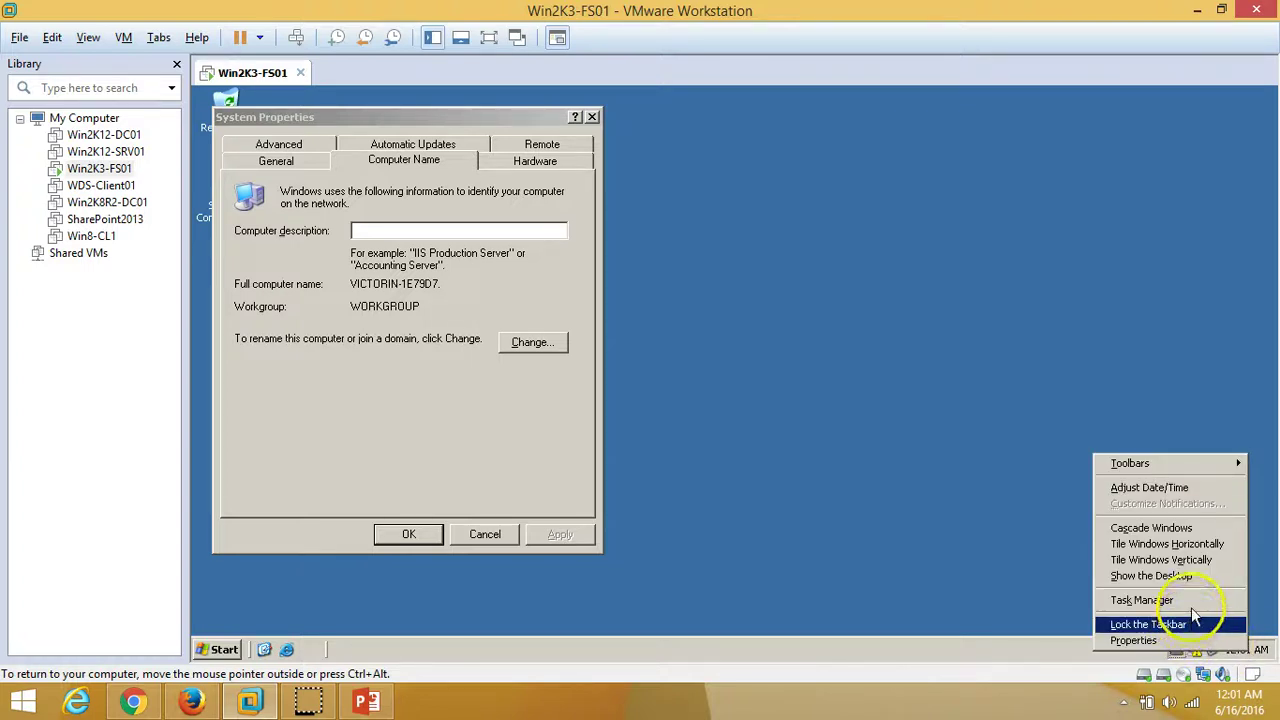
left_click(1168, 490)
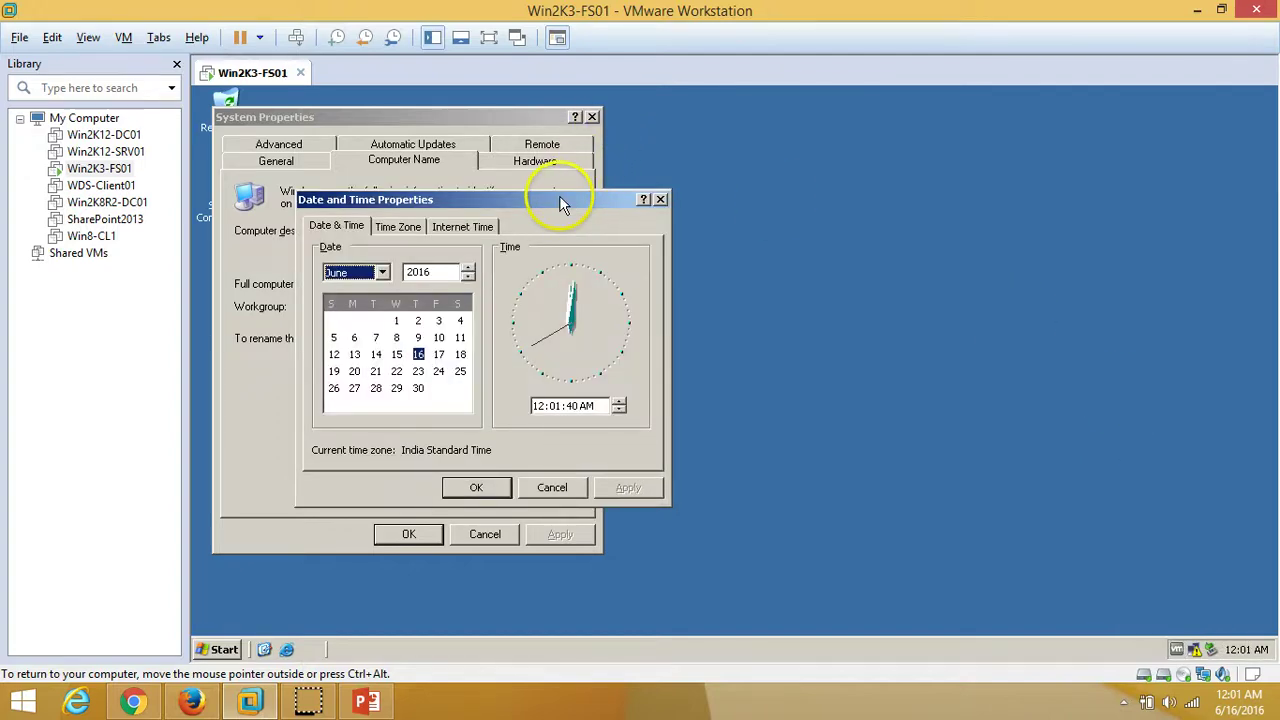
left_click_drag(566, 200, 860, 210)
left_click(697, 232)
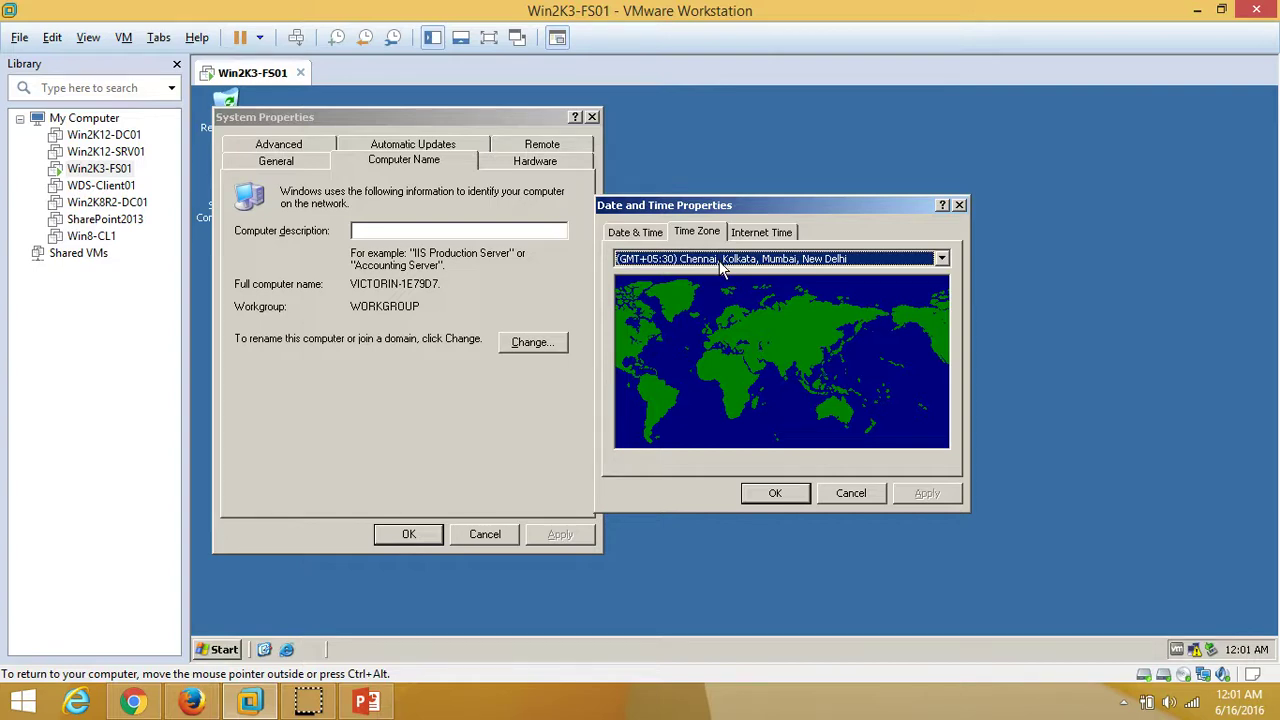
left_click_drag(727, 211, 797, 179)
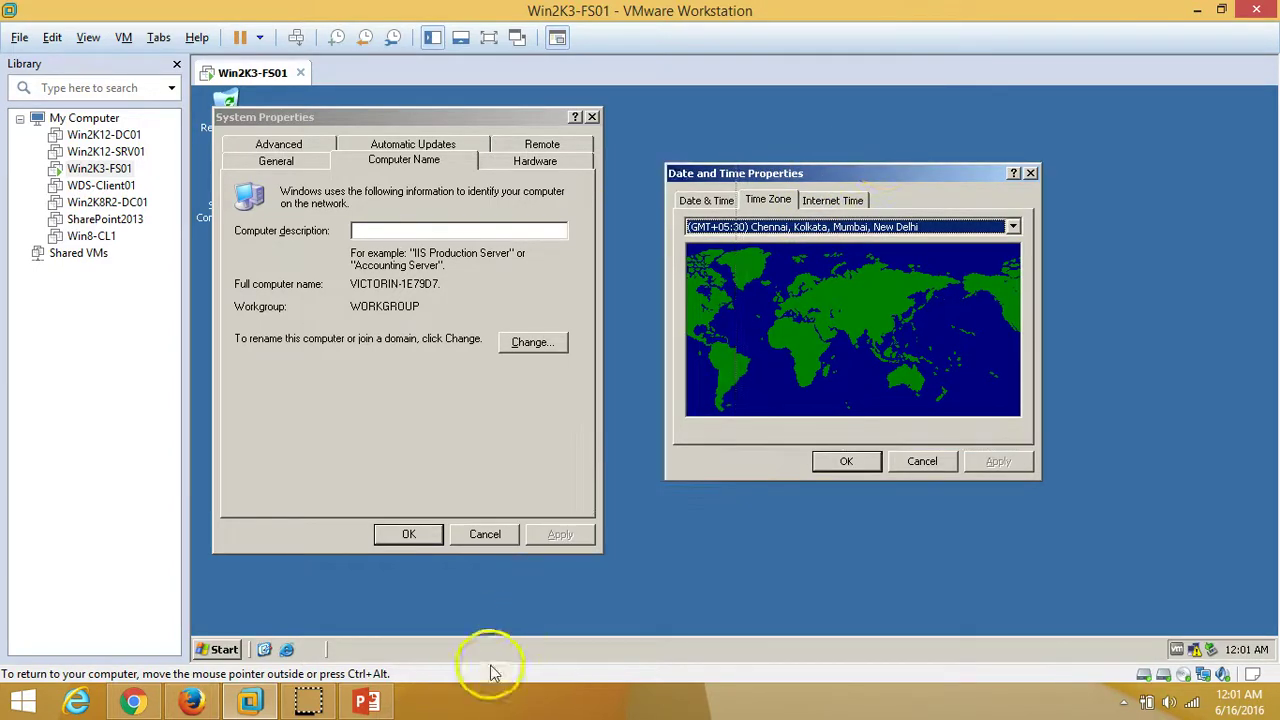
Return to the PowerPoint slide show and advance to the closing Thank You slide 2 of 2
left_click(355, 705)
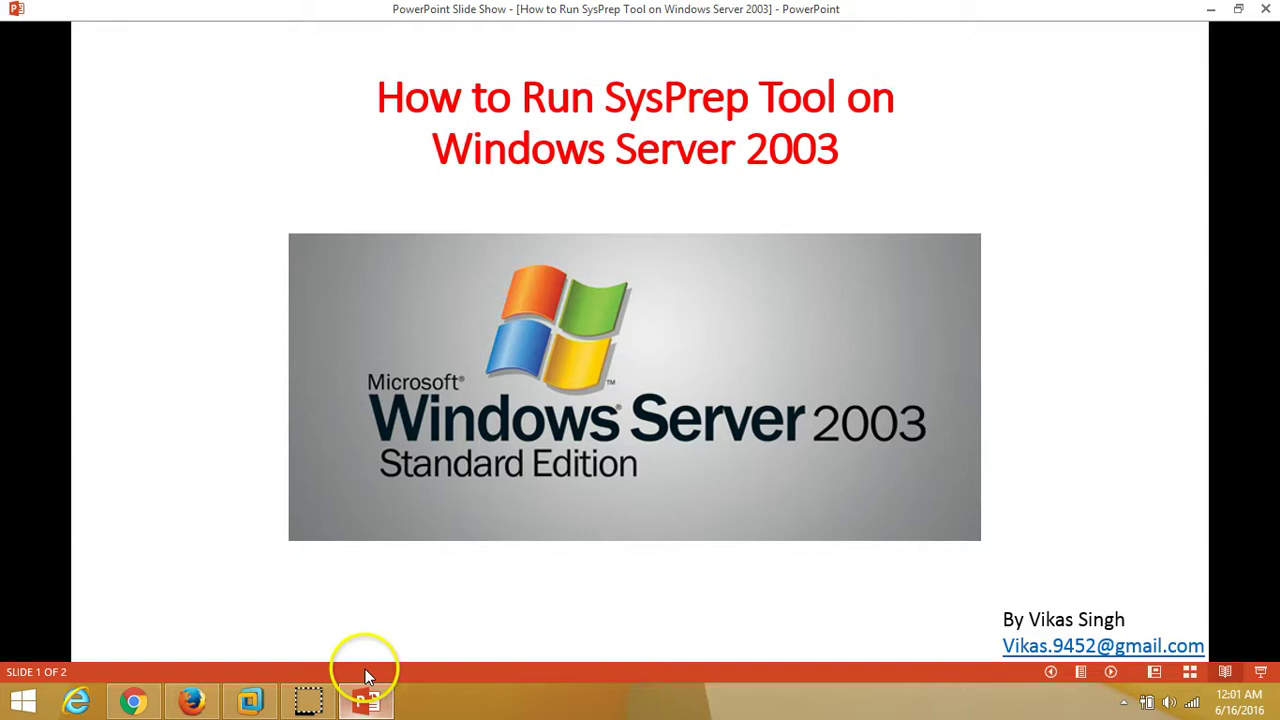
left_click(1111, 672)
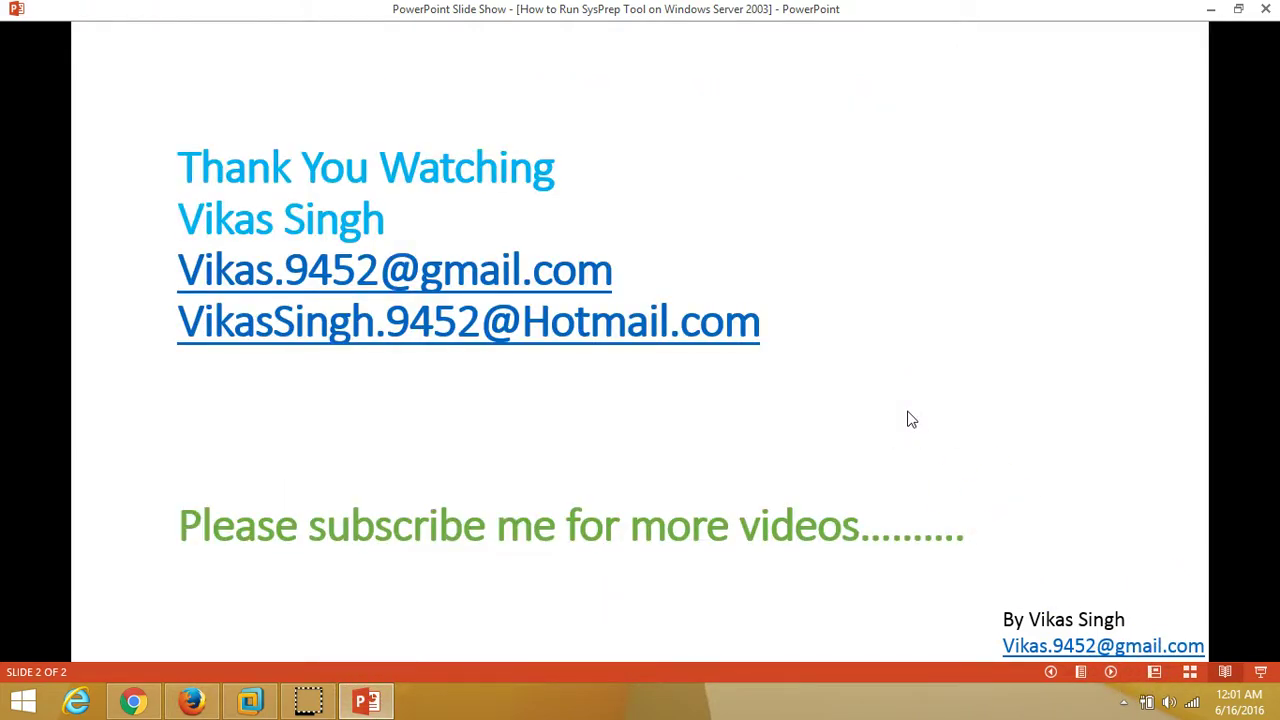